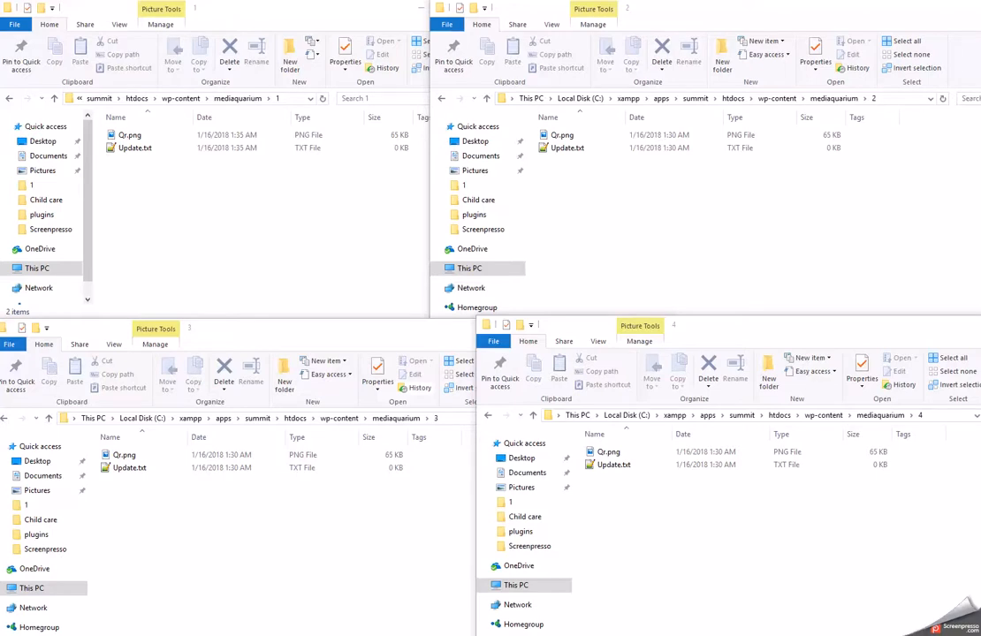
# Drag the phpMyAdmin window with the yourls_url table over the four mediaquarium folder windows.
pyautogui.moveTo(980, 134); pyautogui.dragTo(562, 186)
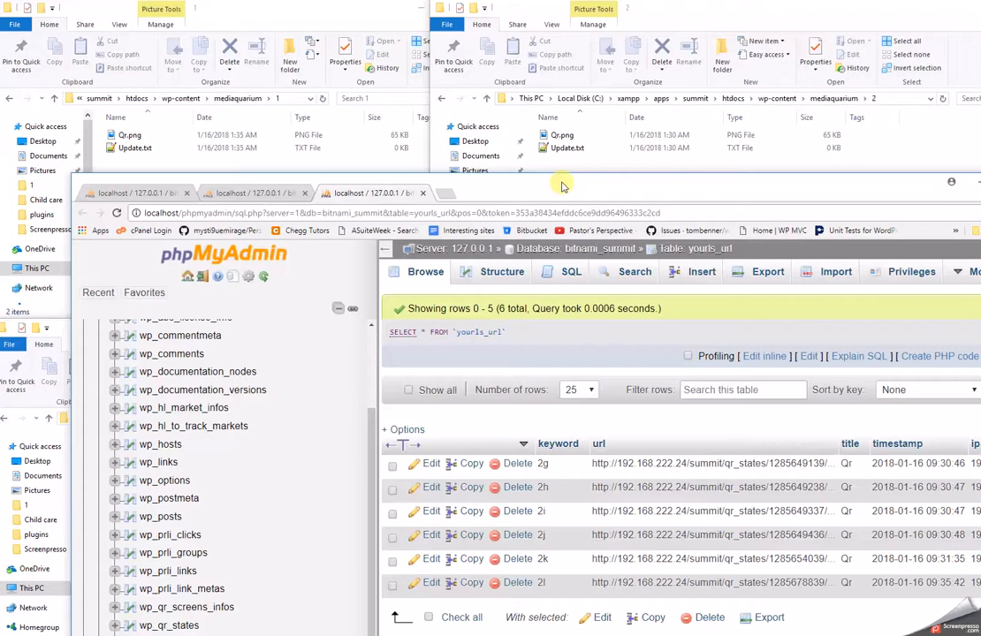
# Maximize phpMyAdmin, copy the full qr_states URL of keyword 2g, and start a new tab.
pyautogui.doubleClick(563, 186)
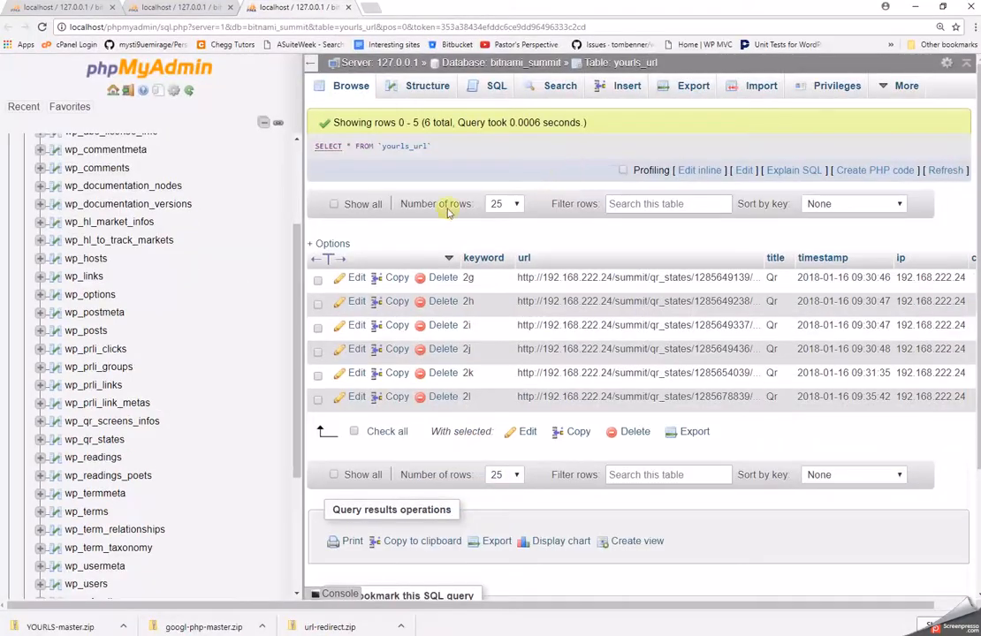
pyautogui.doubleClick(523, 279)
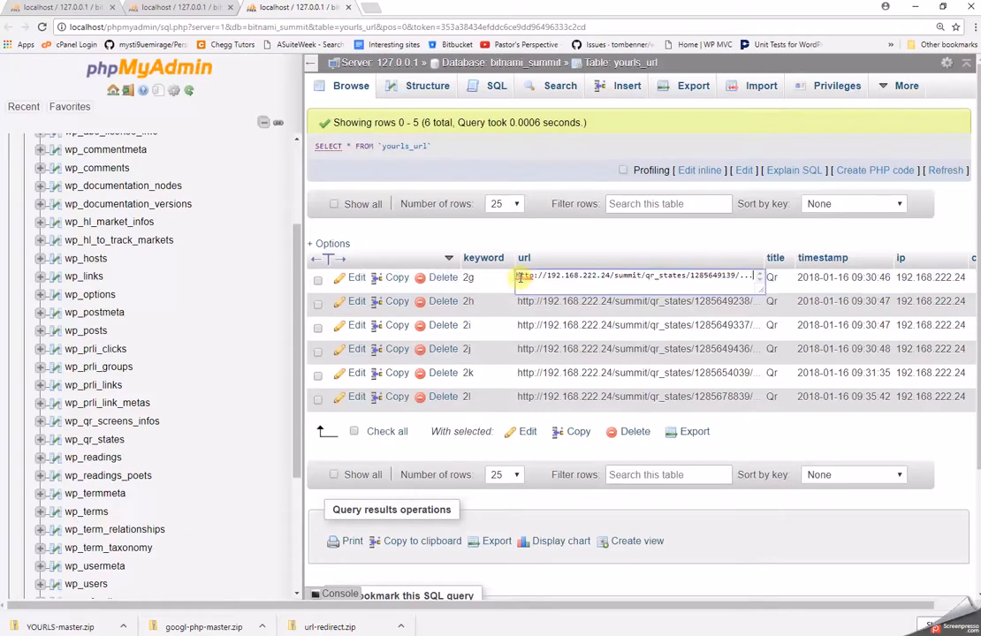
pyautogui.tripleClick(517, 277)
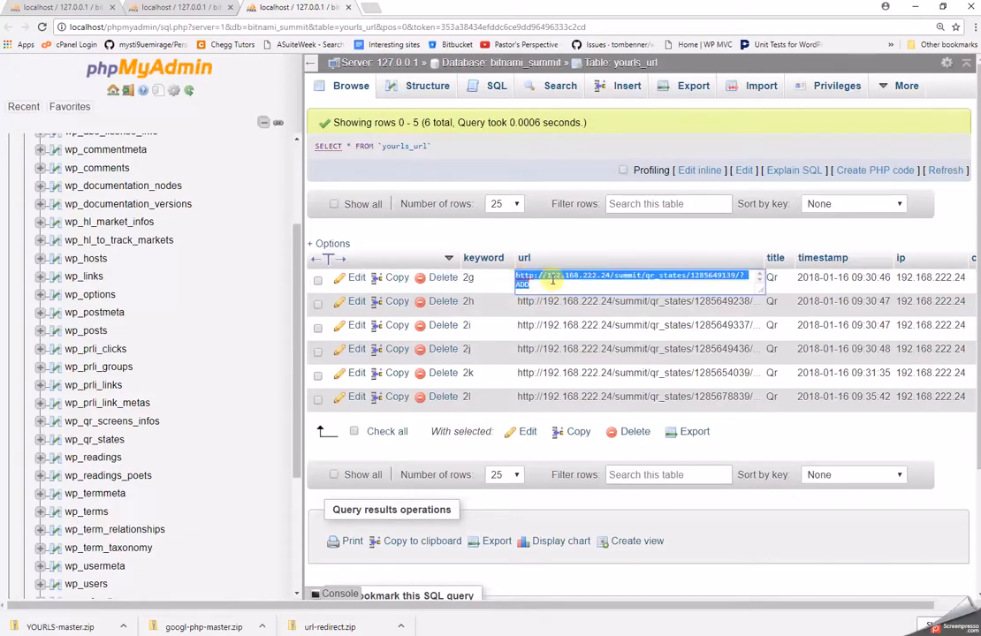
pyautogui.rightClick(560, 278)
pyautogui.click(579, 299)
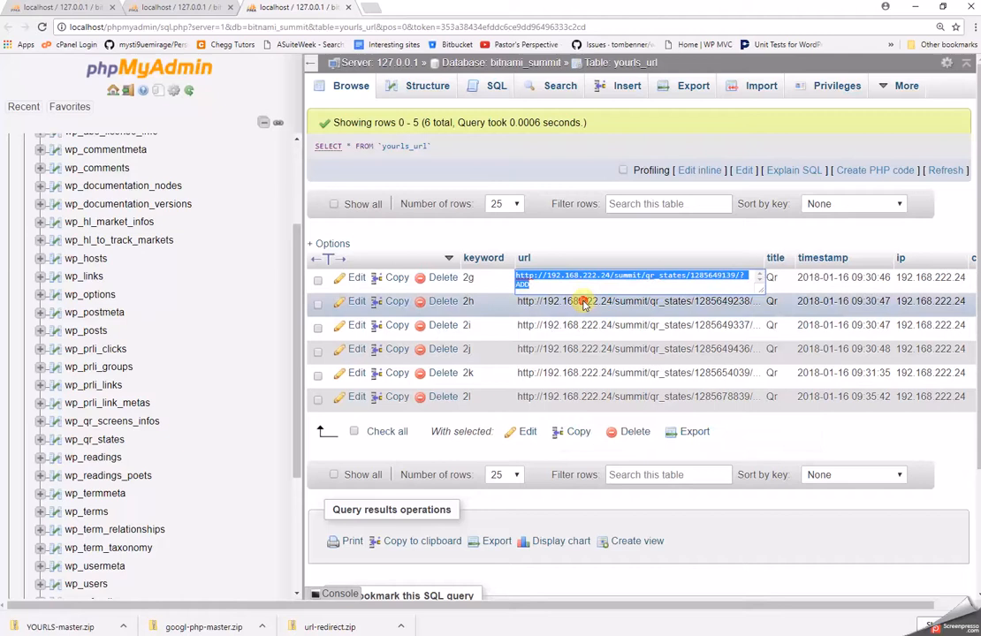
pyautogui.click(374, 10)
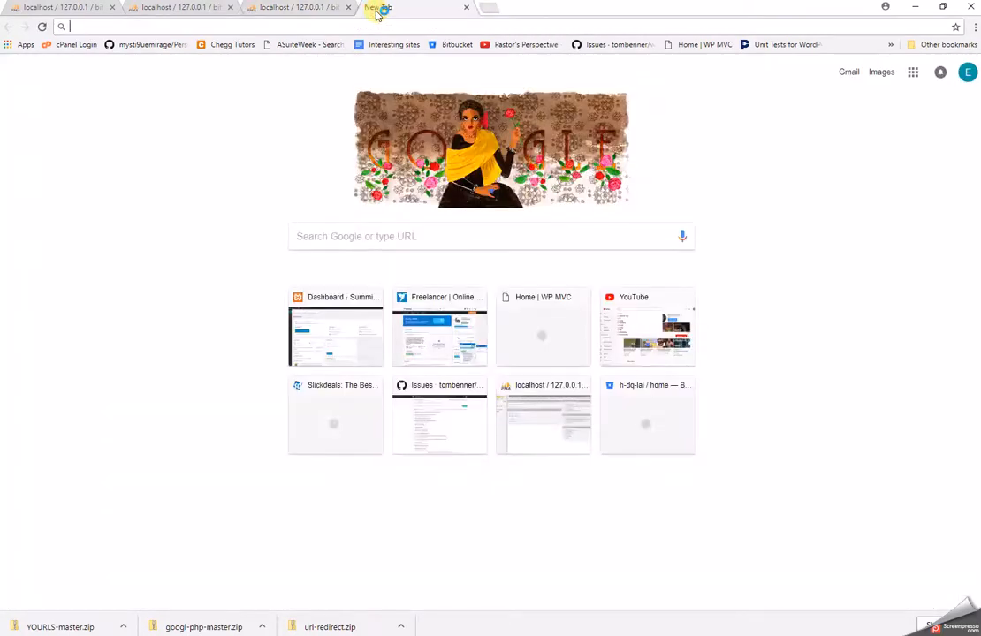
# Search 'google url shortener invalid value', read the Stack Overflow answer, then return to the results.
pyautogui.write('google')
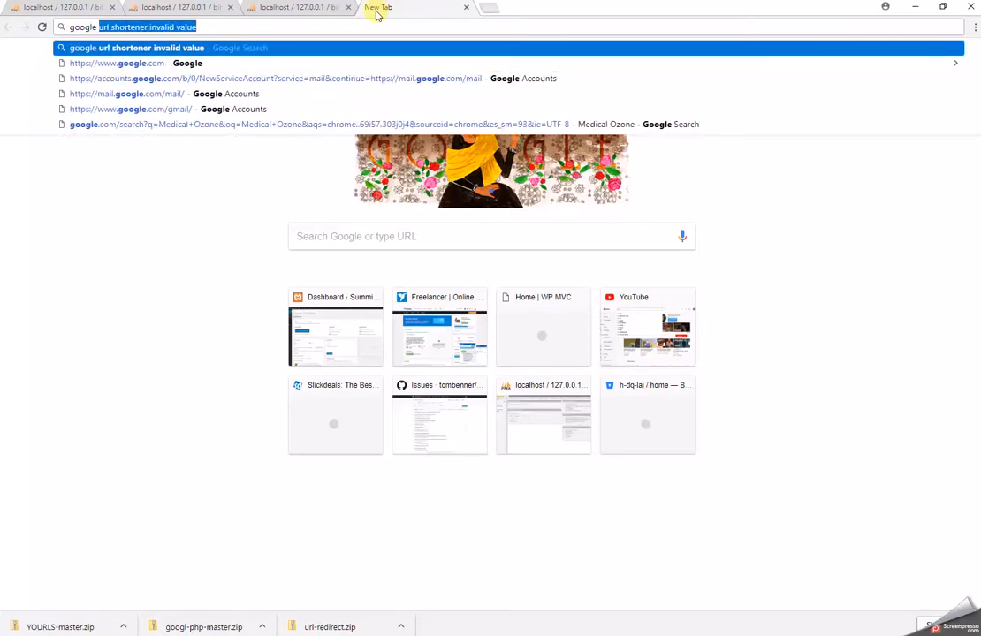
pyautogui.press('Return')
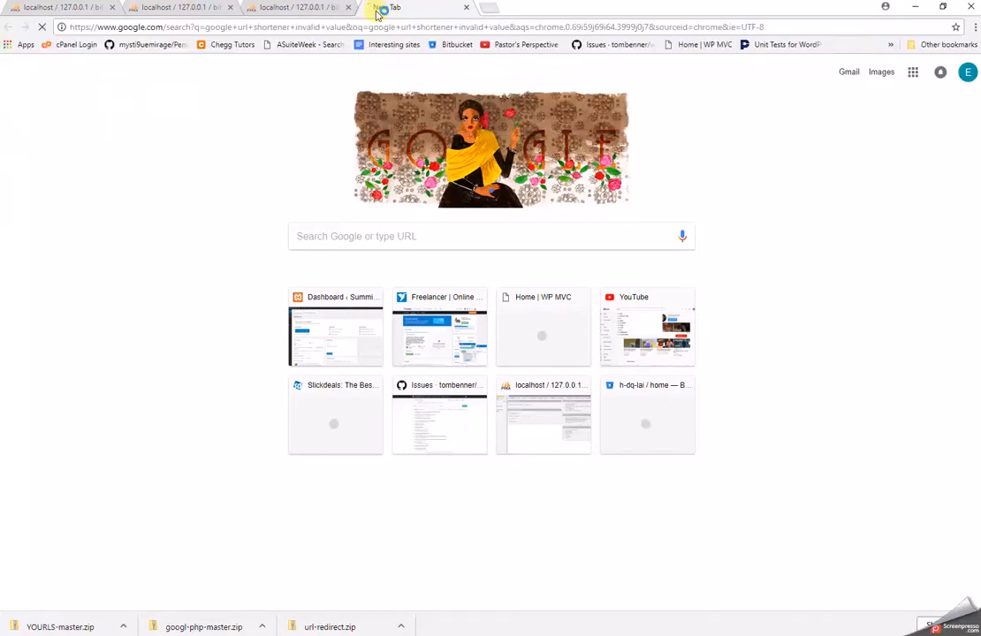
pyautogui.click(167, 168)
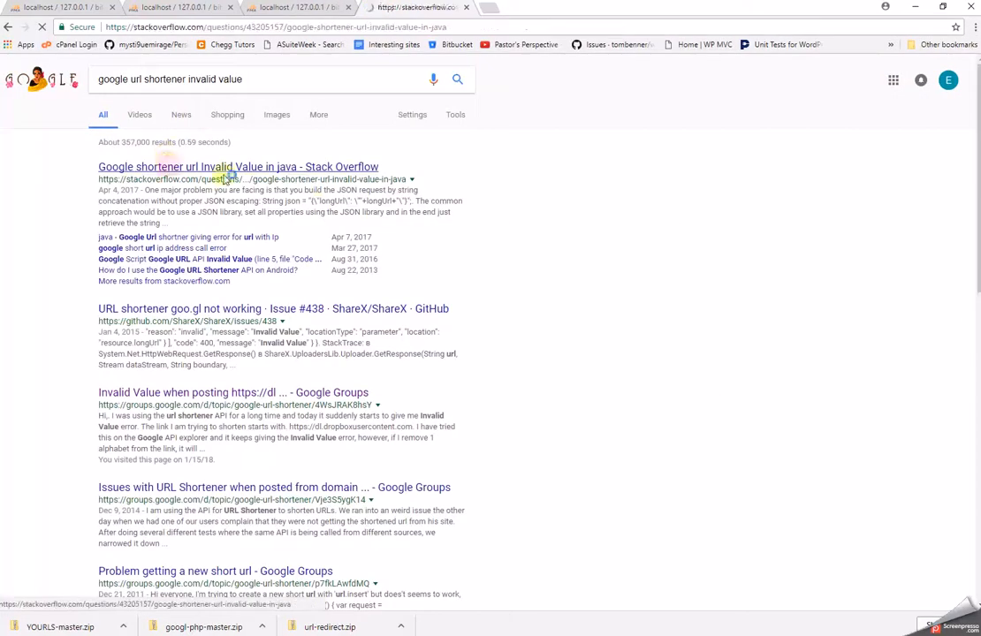
pyautogui.scroll(-2, 436, 460)
pyautogui.scroll(-15, 436, 460)
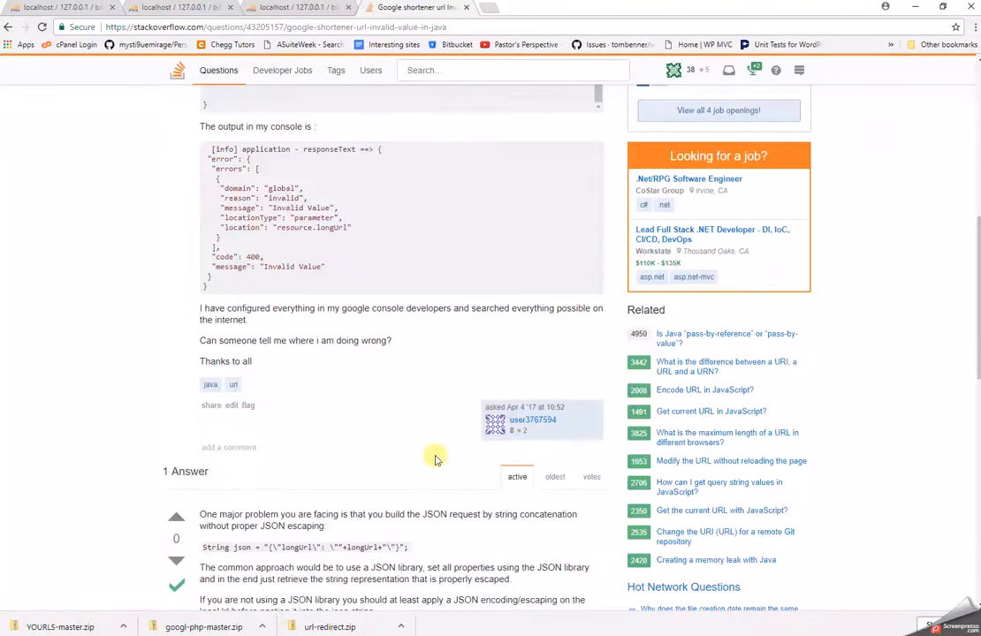
pyautogui.scroll(3, 436, 459)
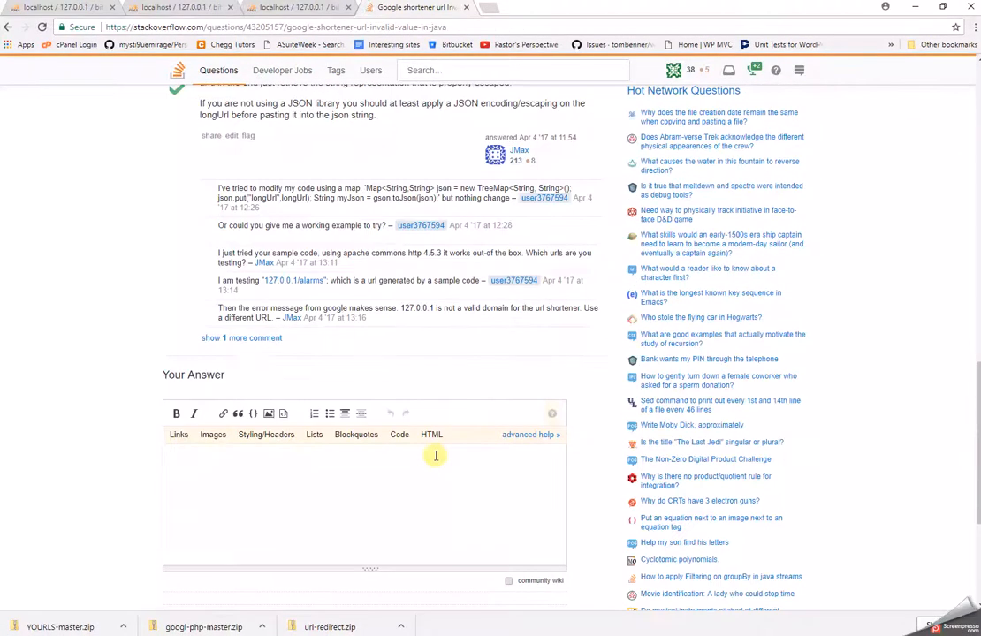
pyautogui.click(8, 26)
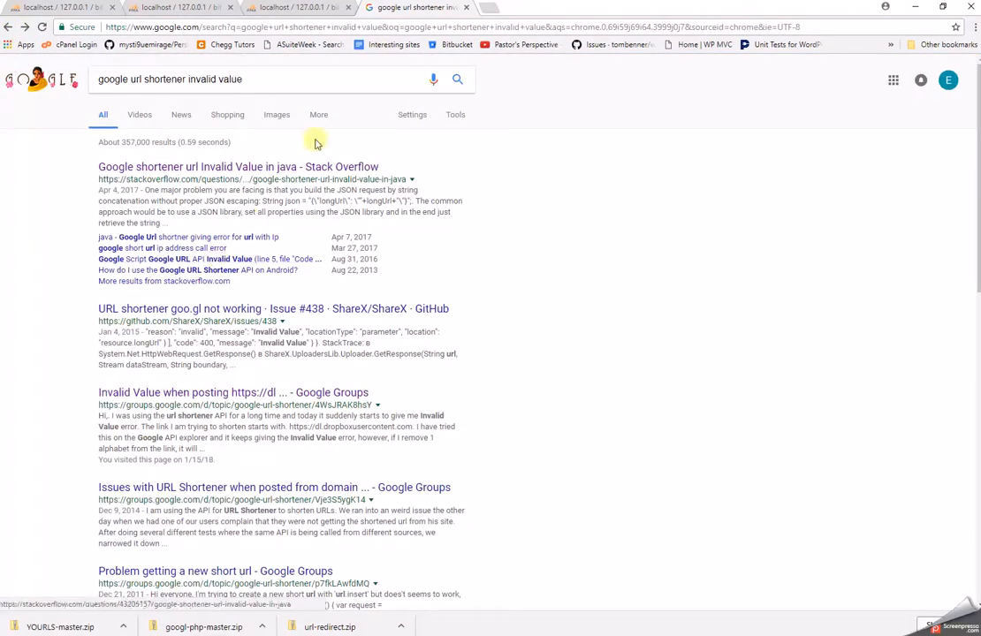
# Change the search to 'google url shortener test api' and read the URL Shortener Get Started guide.
pyautogui.click(275, 79)
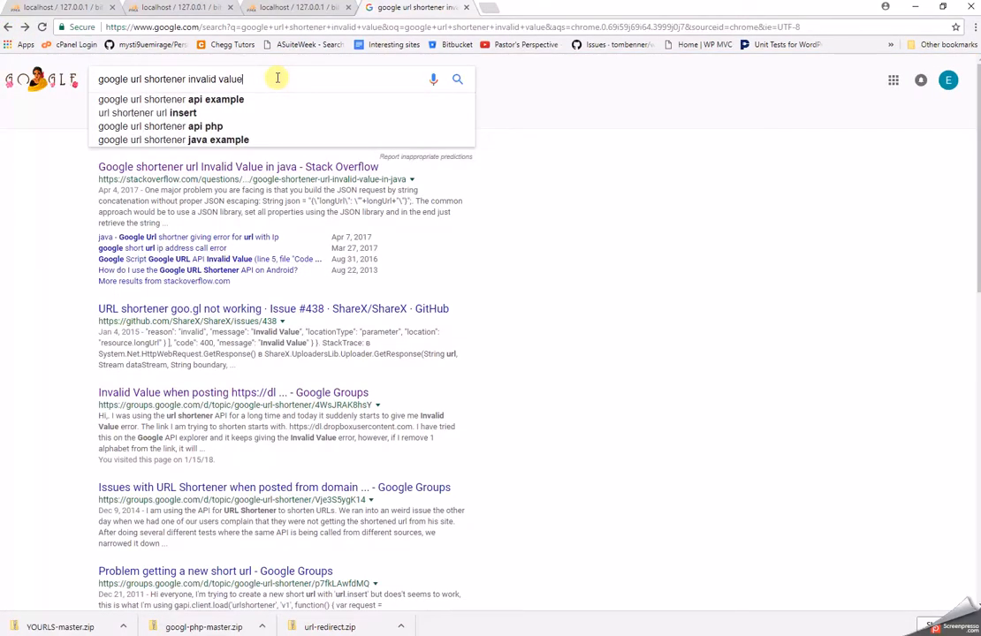
pyautogui.press('BackSpace')
pyautogui.press('BackSpace')
pyautogui.press('BackSpace')
pyautogui.press('BackSpace')
pyautogui.press('BackSpace')
pyautogui.press('BackSpace')
pyautogui.press('BackSpace')
pyautogui.press('BackSpace')
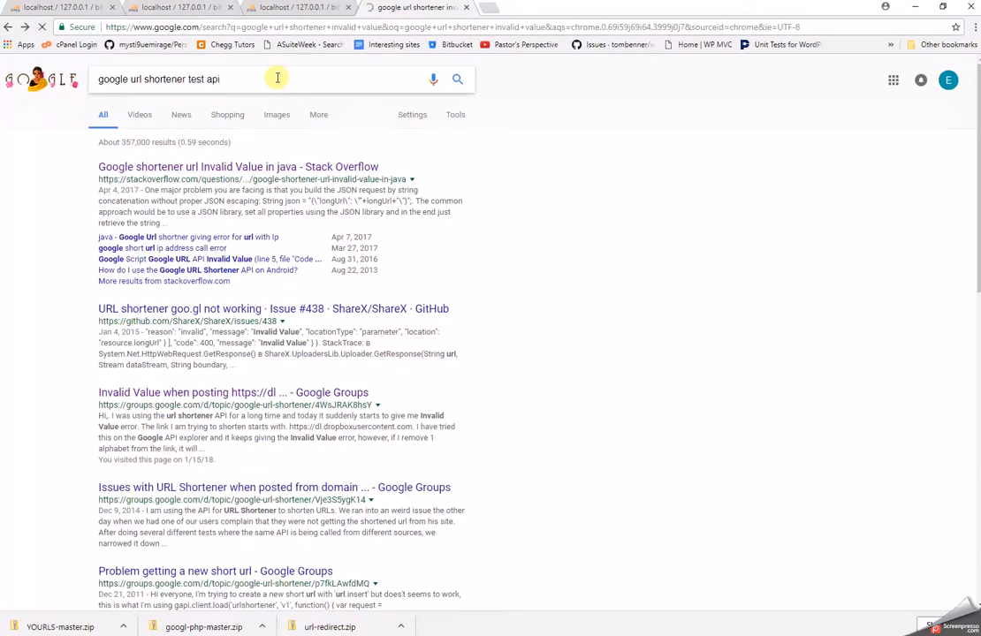
pyautogui.click(273, 168)
pyautogui.scroll(-10, 695, 364)
pyautogui.scroll(1, 696, 364)
pyautogui.scroll(-12, 695, 364)
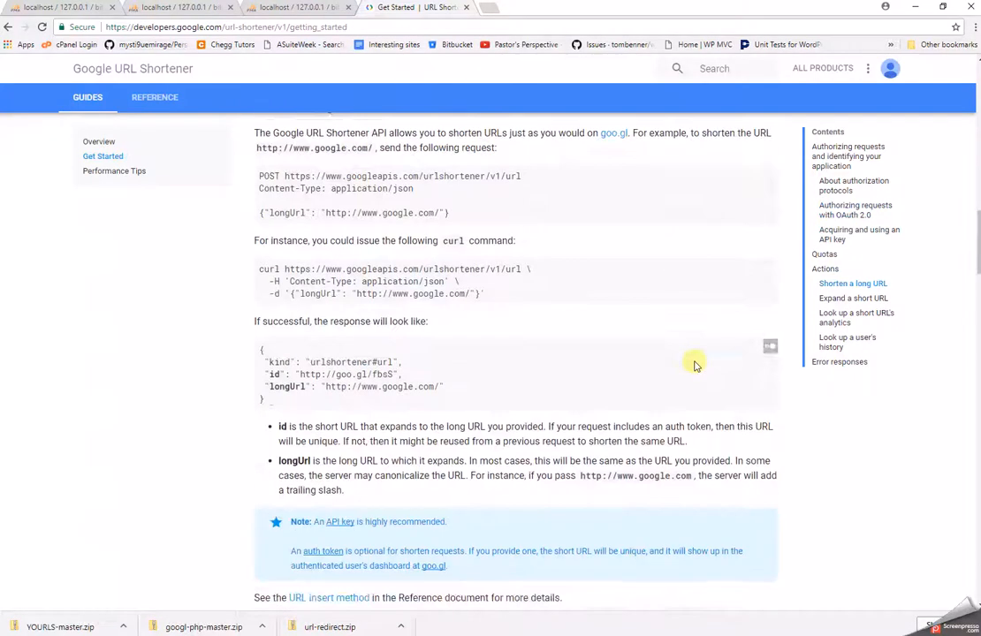
pyautogui.scroll(-3, 695, 364)
pyautogui.scroll(5, 695, 364)
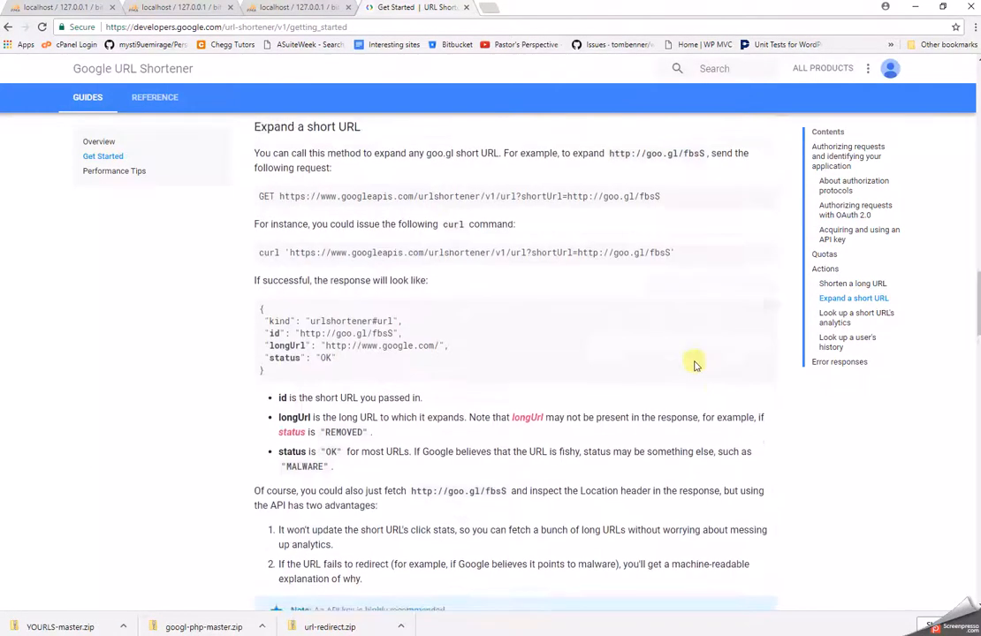
pyautogui.scroll(-15, 696, 364)
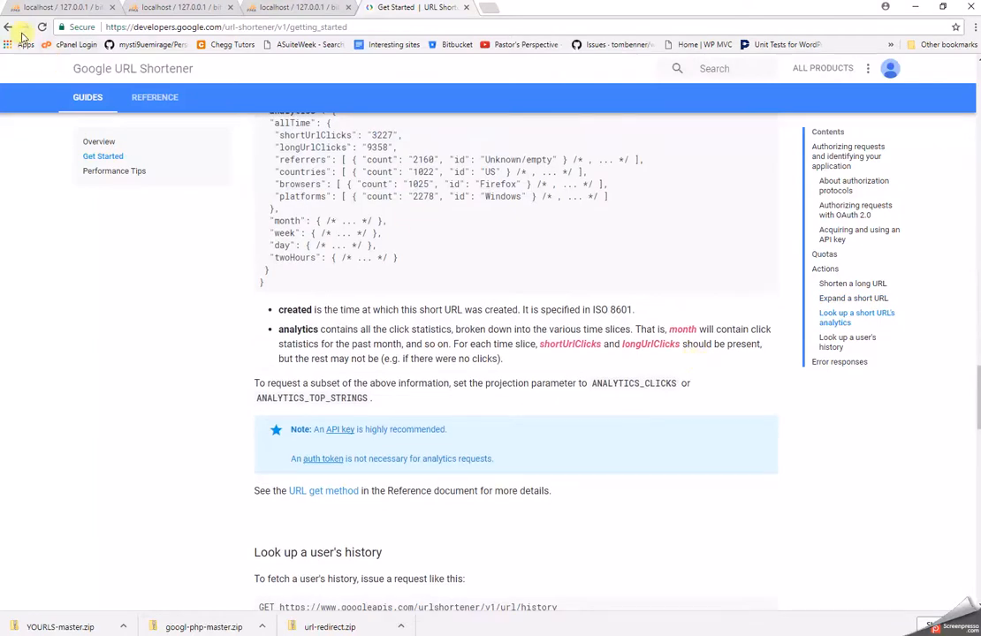
pyautogui.click(8, 27)
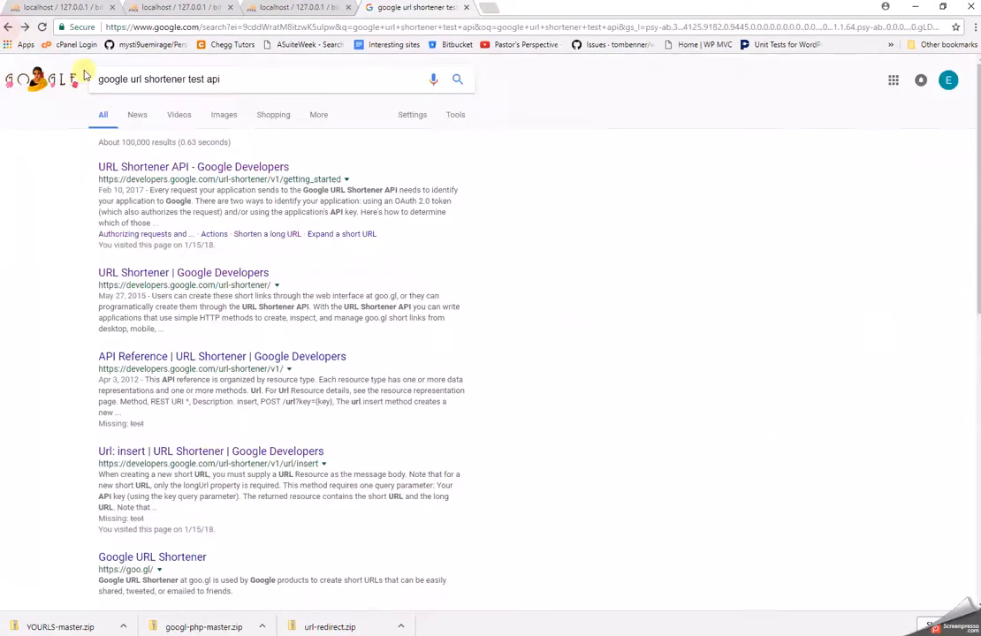
# Read the URL Shortener API Reference page, then return to the search results.
pyautogui.click(303, 357)
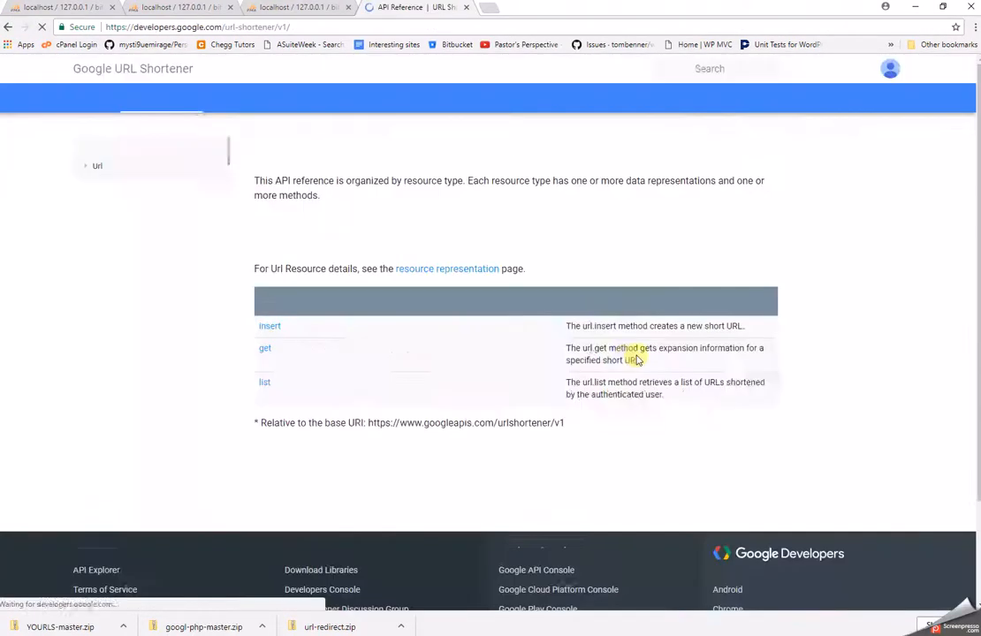
pyautogui.scroll(-3, 605, 414)
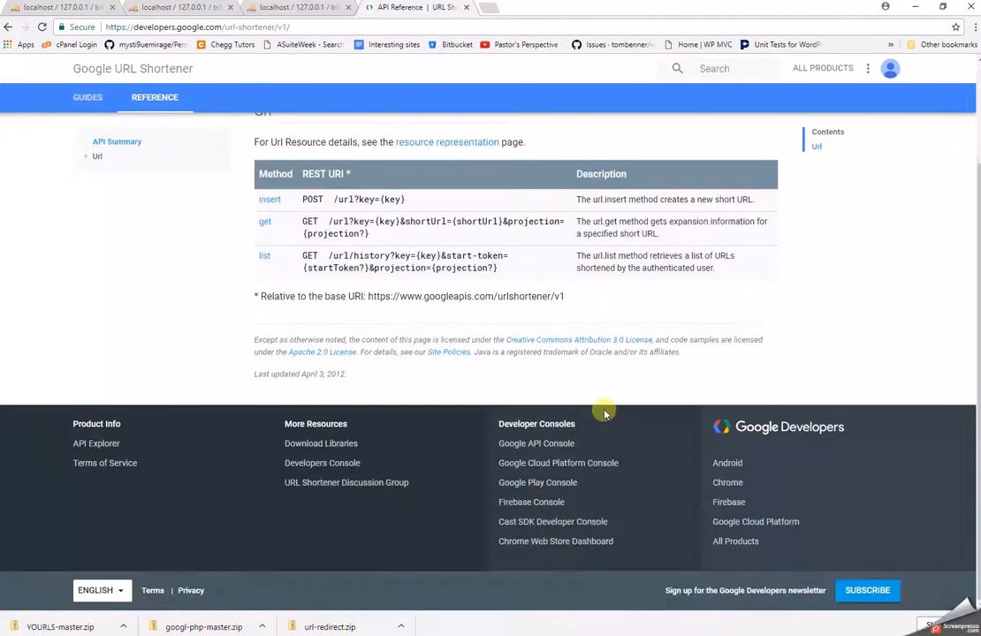
pyautogui.click(7, 27)
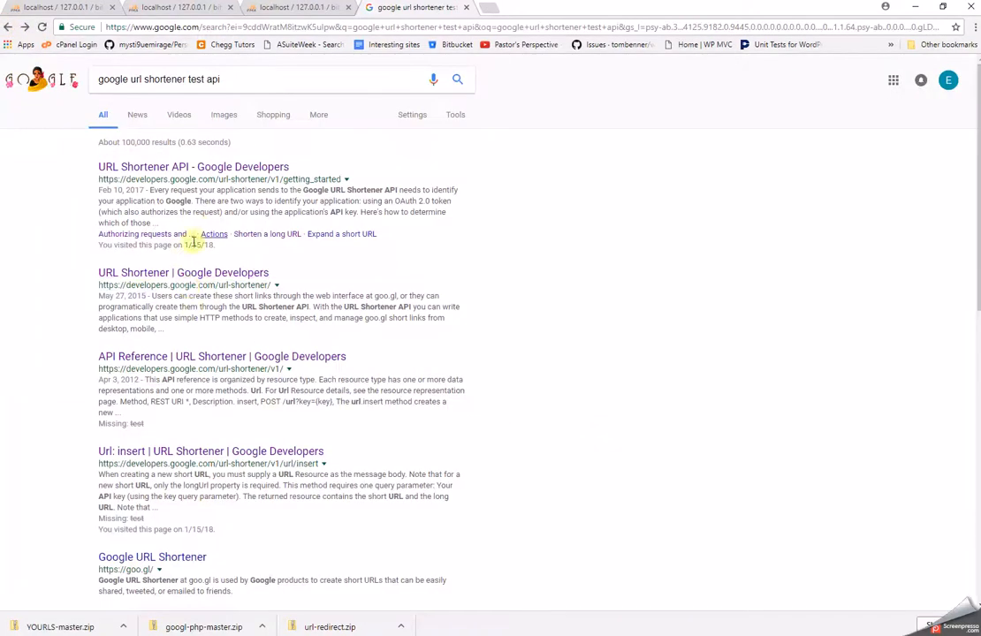
# Paste the 2g qr_states URL into goo.gl and attempt Shorten URL twice, which fails.
pyautogui.click(204, 557)
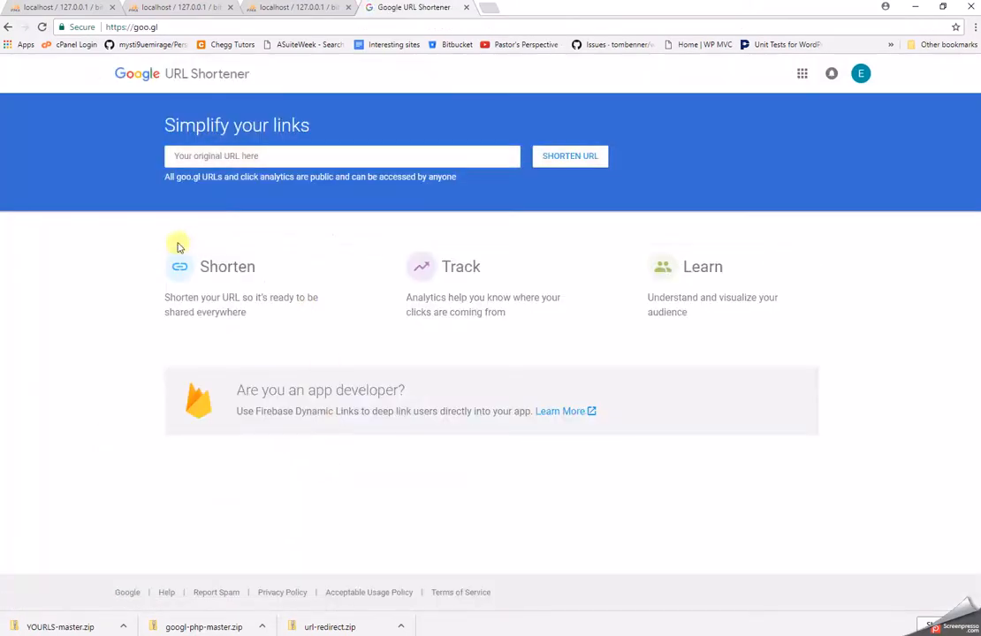
pyautogui.rightClick(243, 154)
pyautogui.click(303, 235)
pyautogui.click(576, 157)
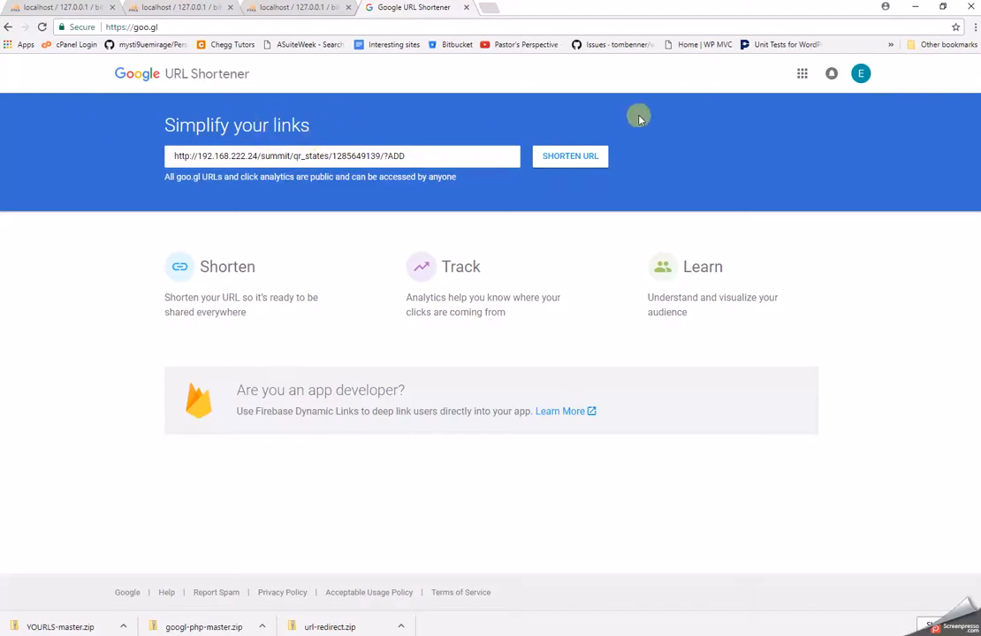
pyautogui.click(590, 155)
# Minimize Chrome and set the Explorer navigation pane to show all folders.
pyautogui.click(915, 6)
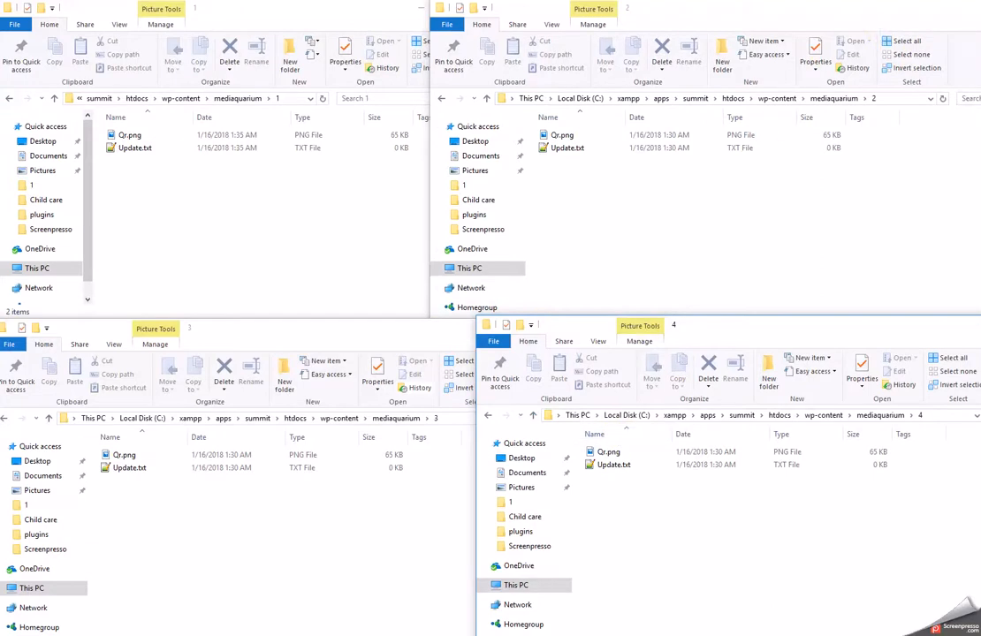
pyautogui.doubleClick(578, 325)
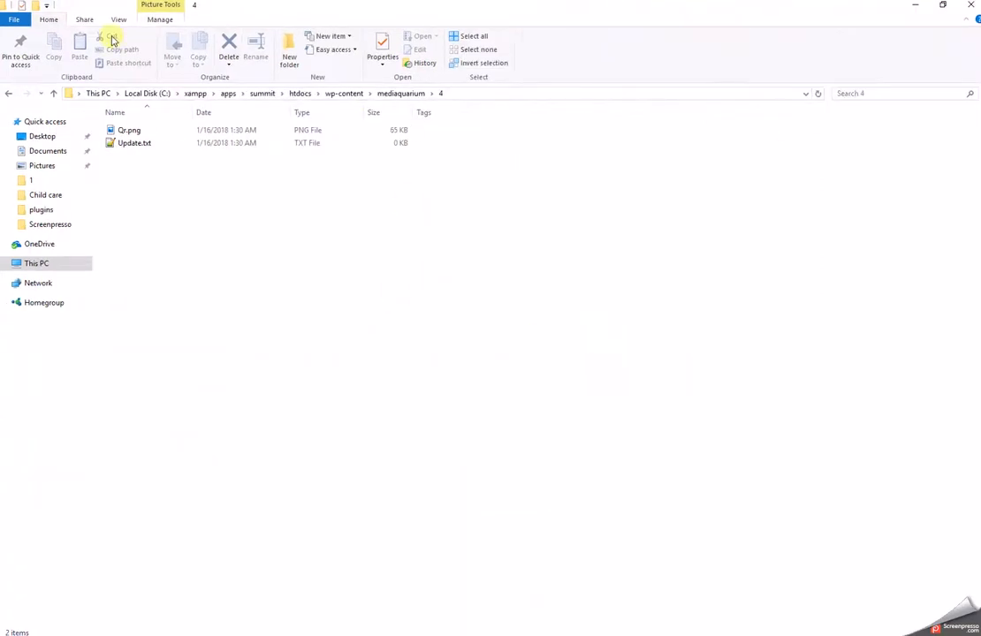
pyautogui.doubleClick(775, 11)
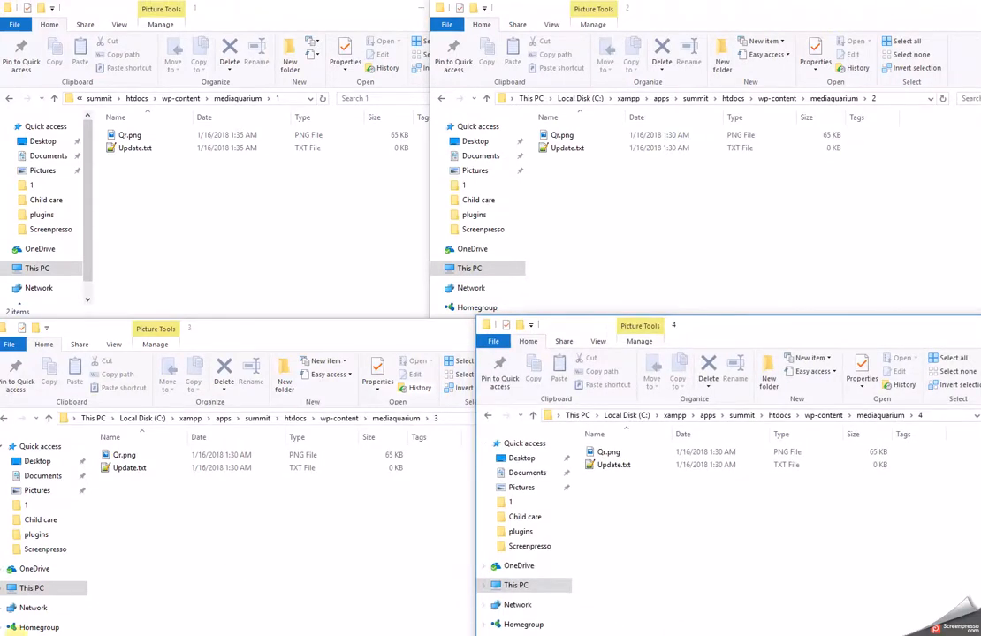
pyautogui.rightClick(64, 598)
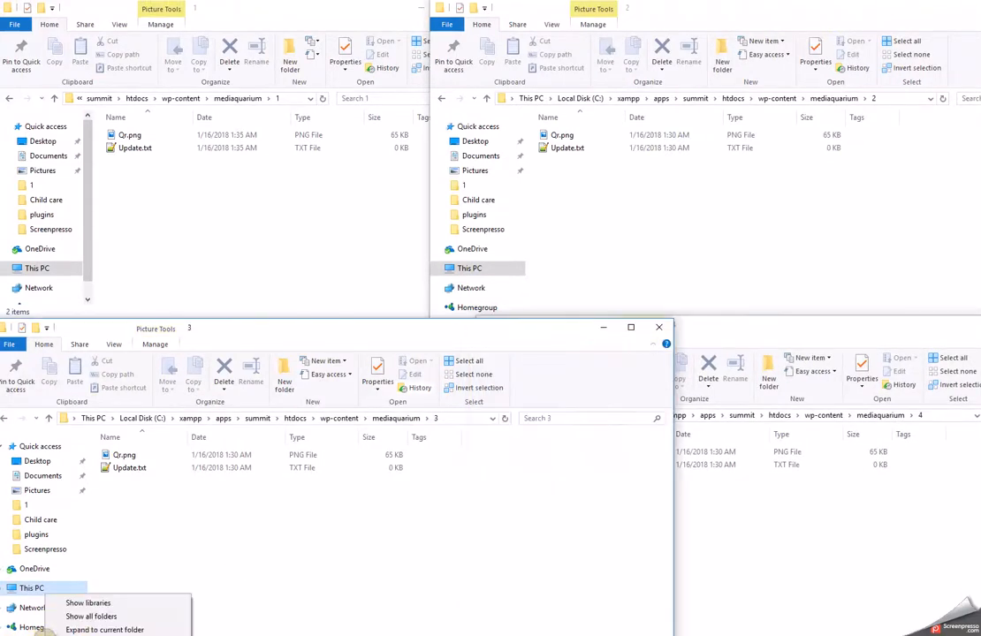
pyautogui.click(90, 616)
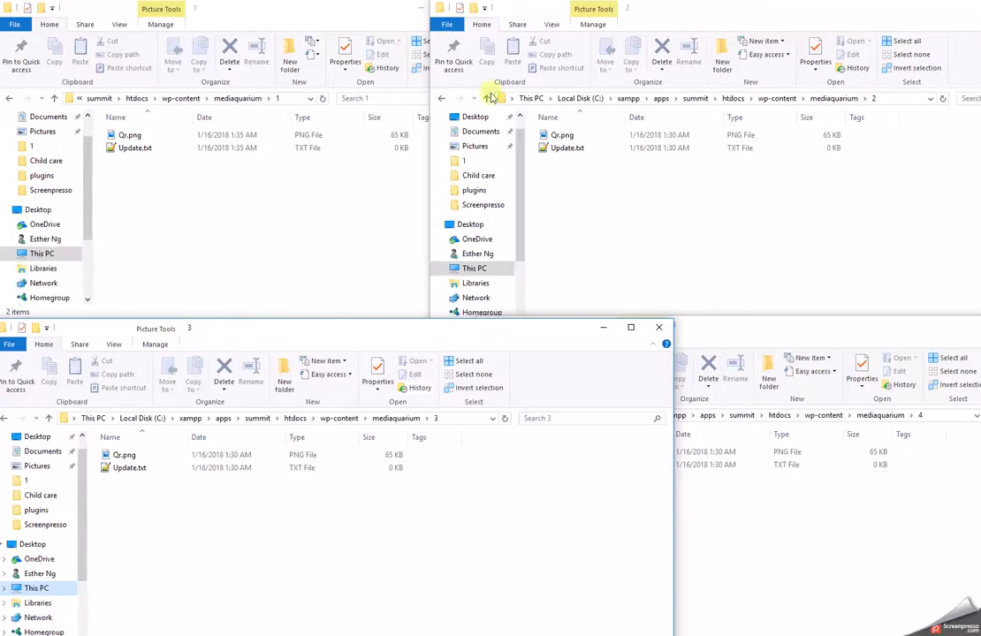
# Move folder window 2 aside and open Local Disk (C:) from This PC.
pyautogui.moveTo(948, 14); pyautogui.dragTo(592, 69)
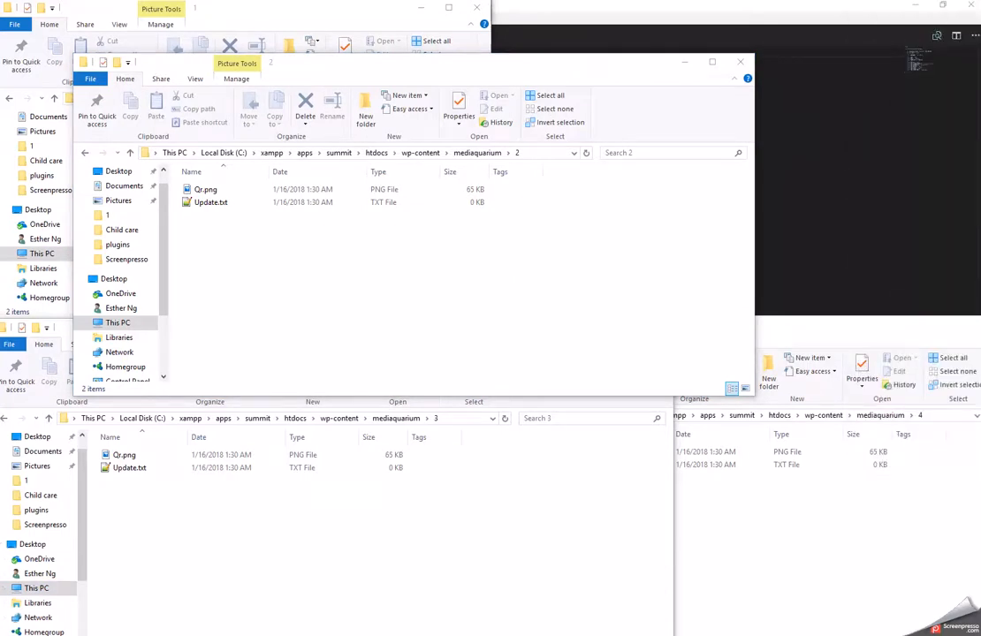
pyautogui.click(941, 155)
pyautogui.click(486, 325)
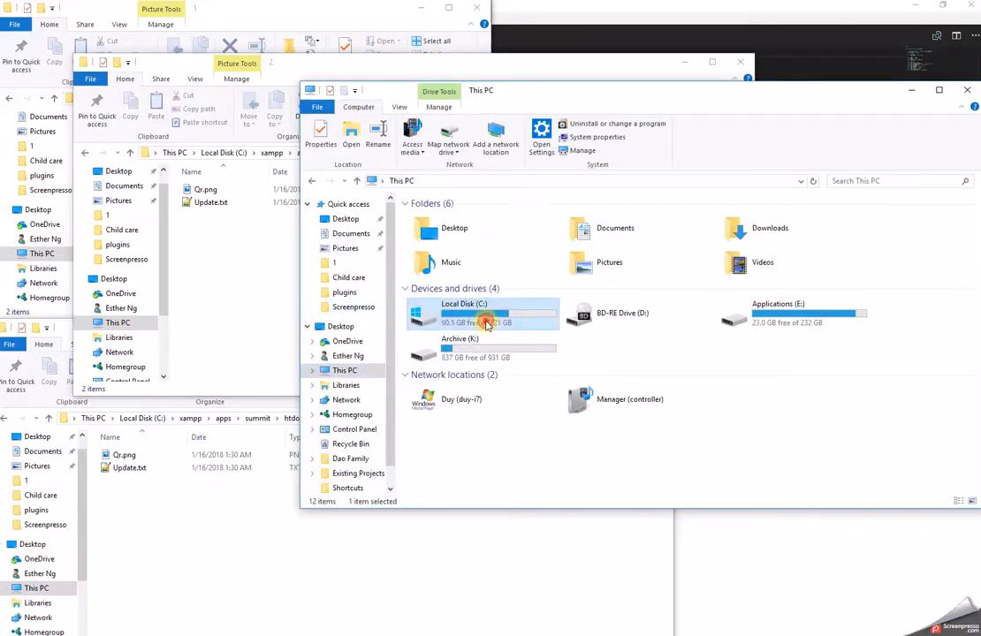
pyautogui.doubleClick(486, 325)
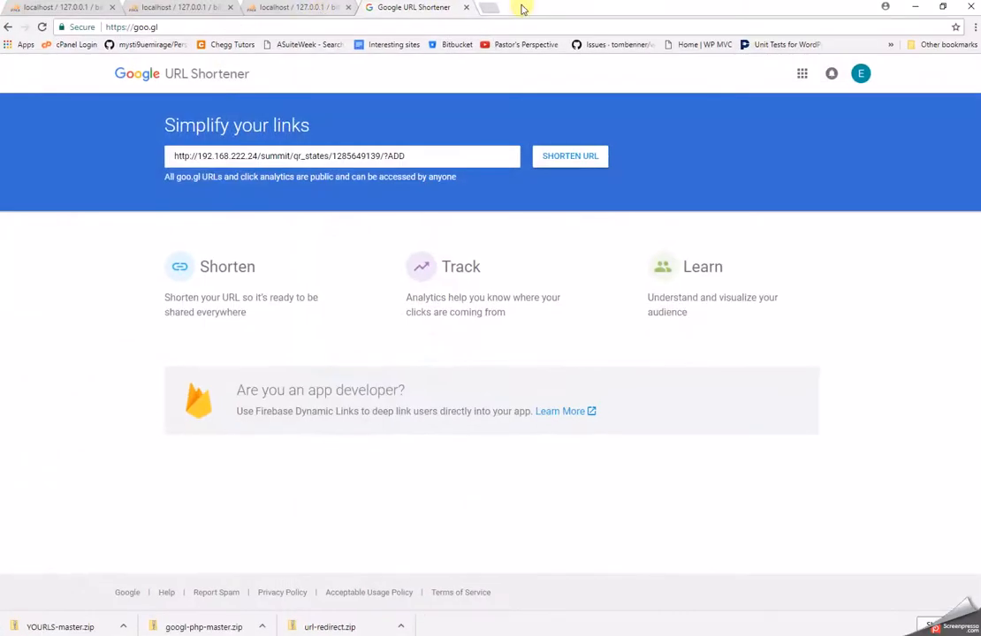
# Load yourls.org/#install in a new tab and select the Fresh Install steps 1–6.
pyautogui.click(497, 10)
pyautogui.write('you')
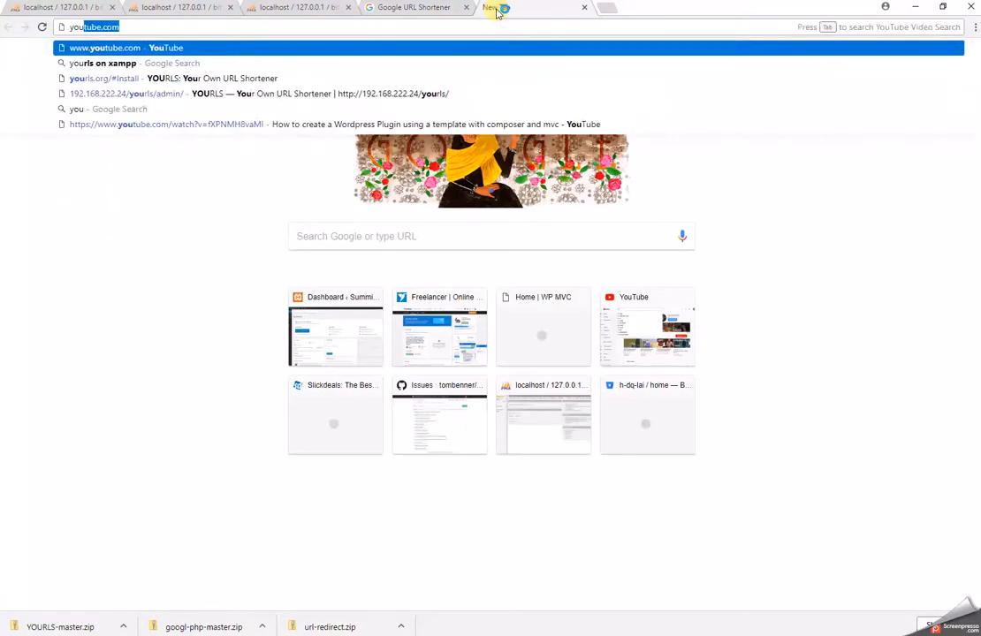
pyautogui.write('rls')
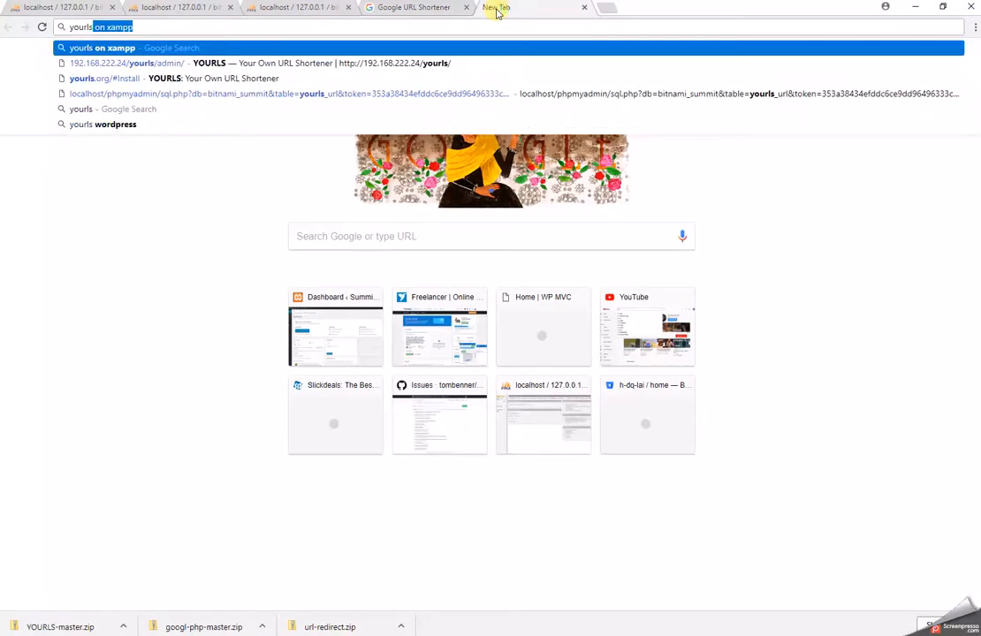
pyautogui.press('Down')
pyautogui.press('Down')
pyautogui.press('Return')
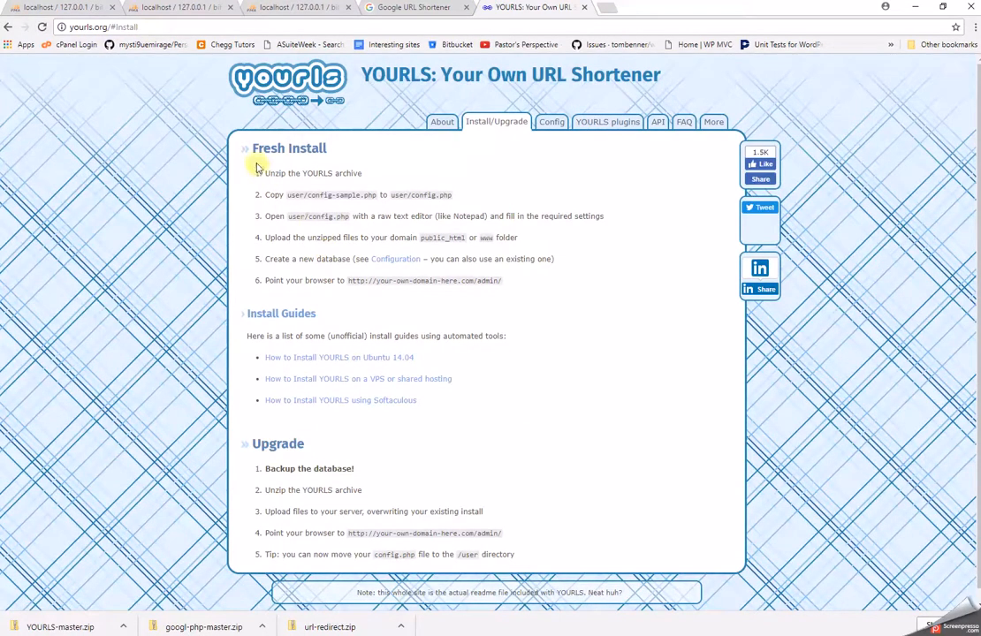
pyautogui.moveTo(256, 177); pyautogui.dragTo(576, 285)
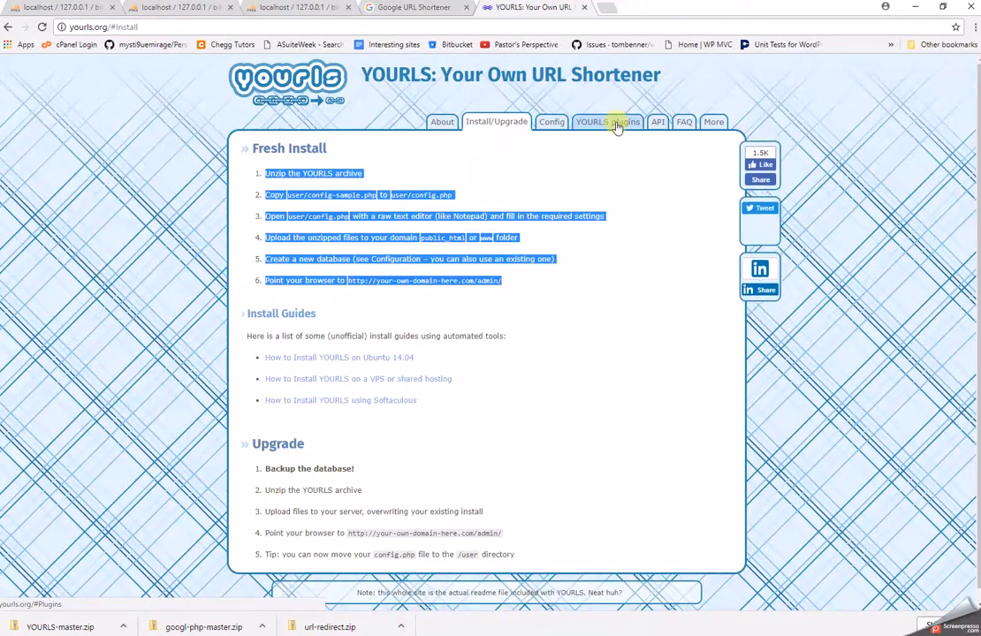
# Browse the YOURLS API and Install/Upgrade pages, then read the About page.
pyautogui.click(658, 124)
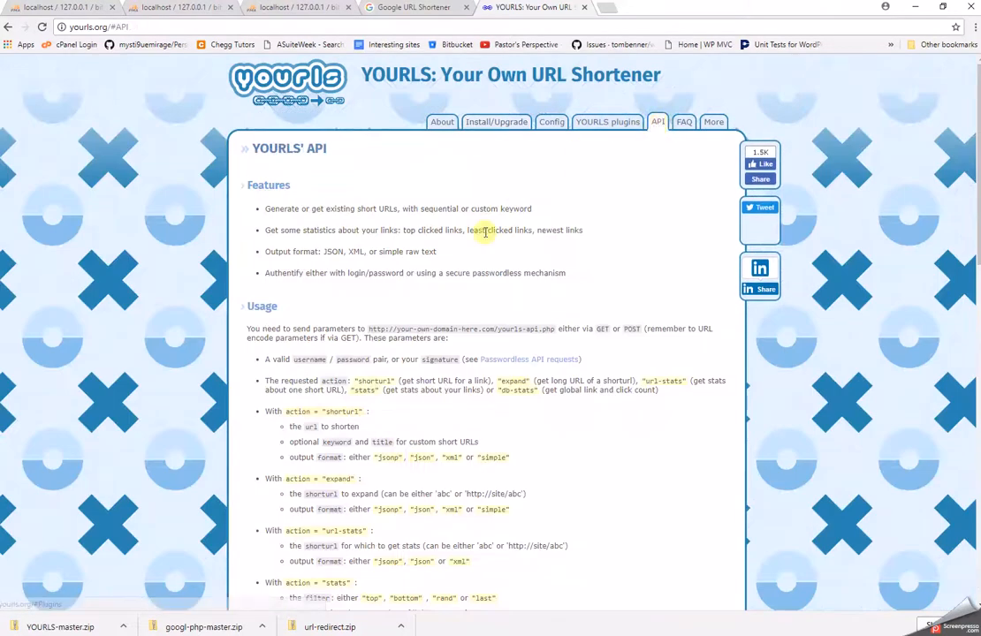
pyautogui.click(497, 124)
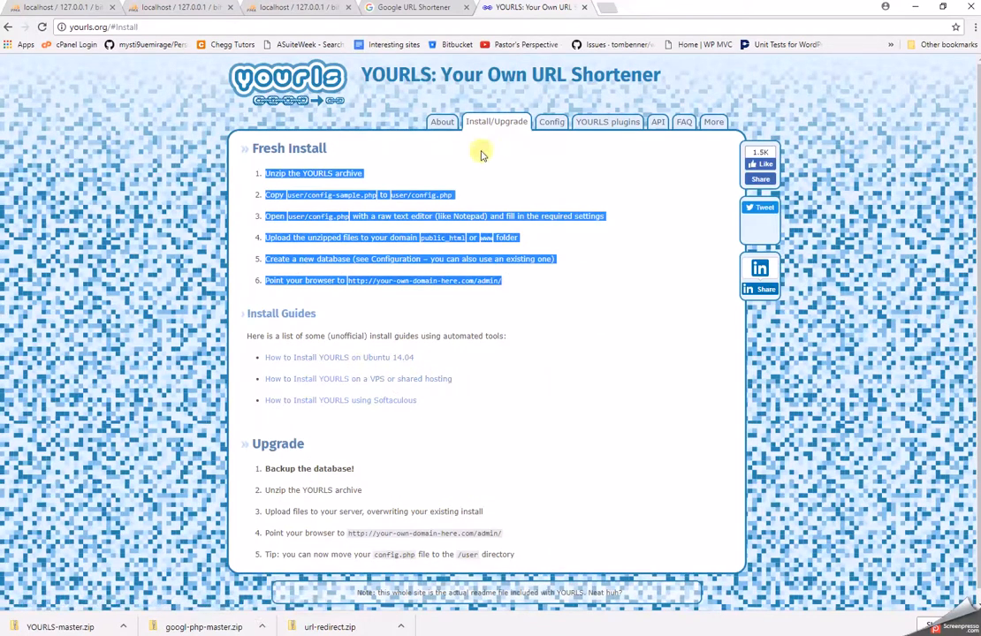
pyautogui.click(441, 123)
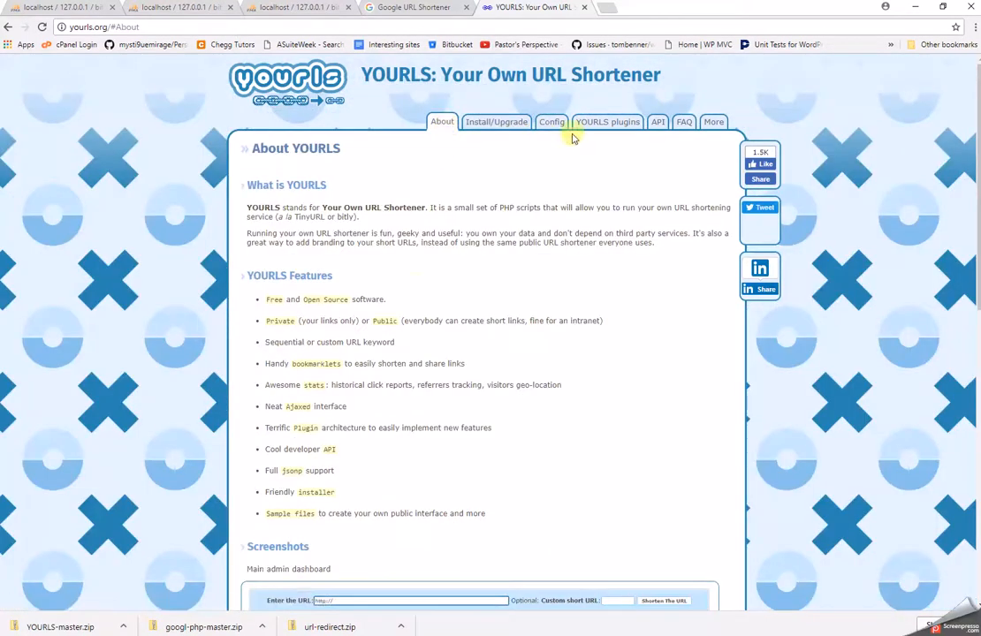
pyautogui.scroll(-5, 333, 510)
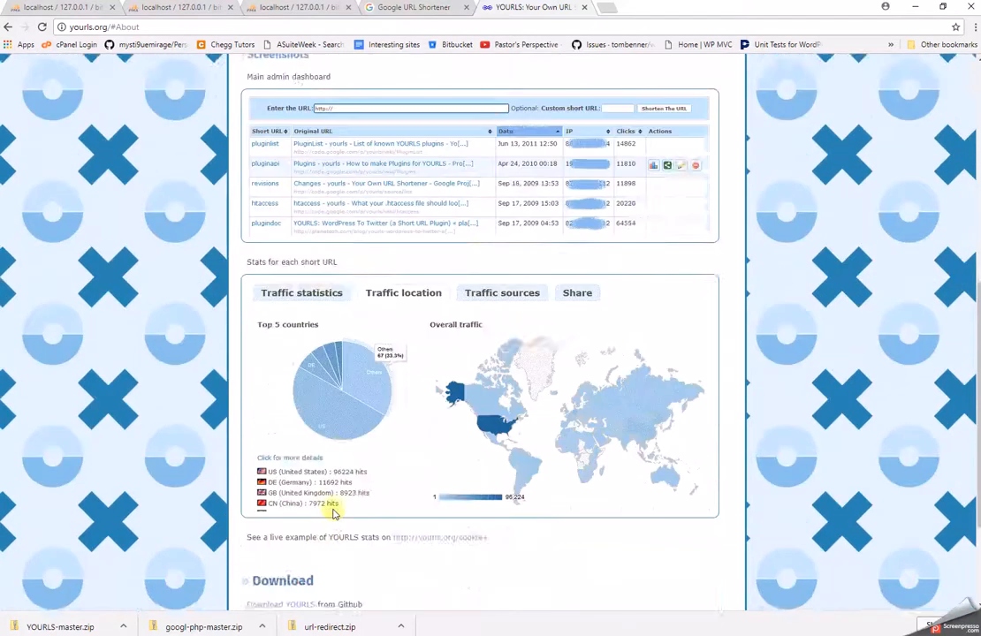
pyautogui.scroll(-2, 333, 513)
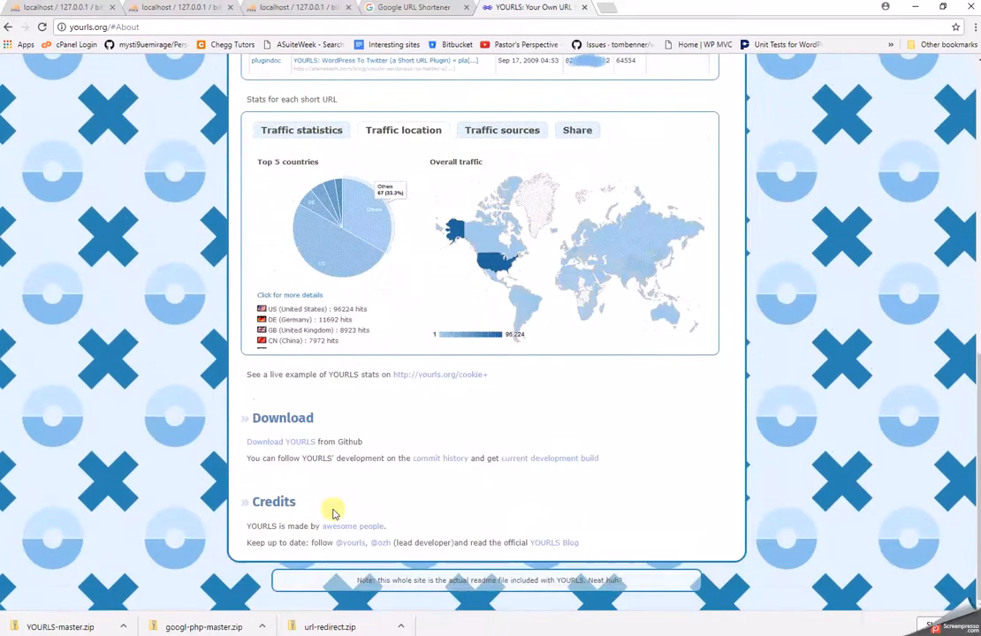
# Open Download YOURLS in a new tab to view the GitHub 1.7.2 release, then return to yourls.org.
pyautogui.rightClick(303, 446)
pyautogui.click(341, 454)
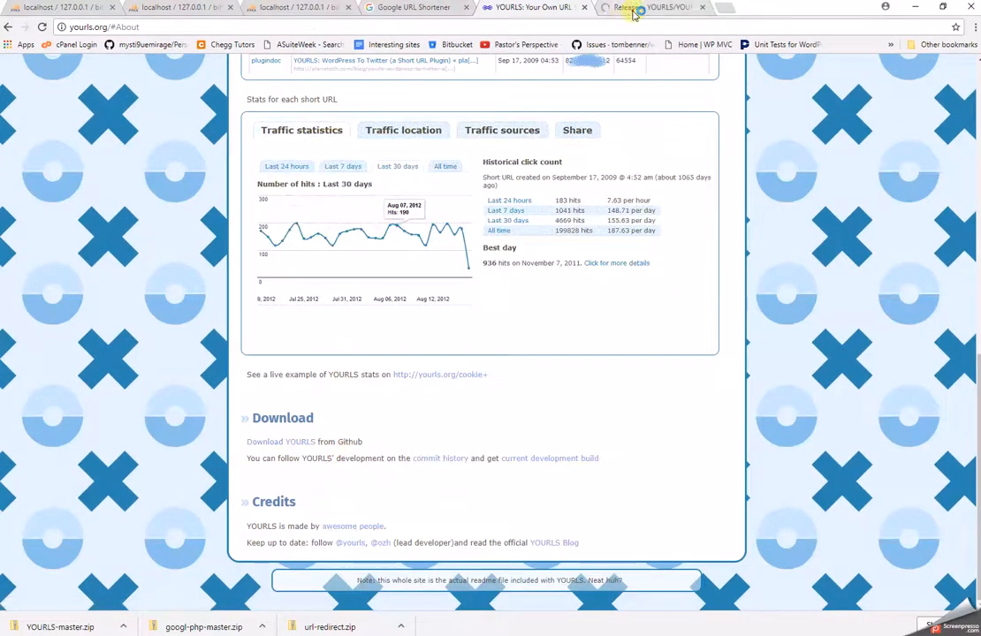
pyautogui.click(637, 10)
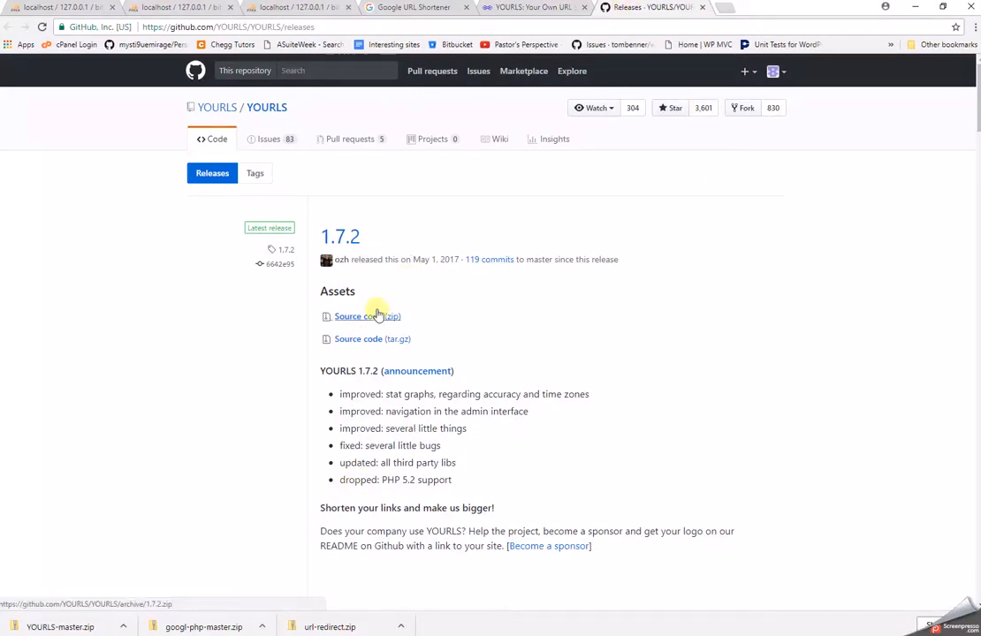
pyautogui.click(534, 6)
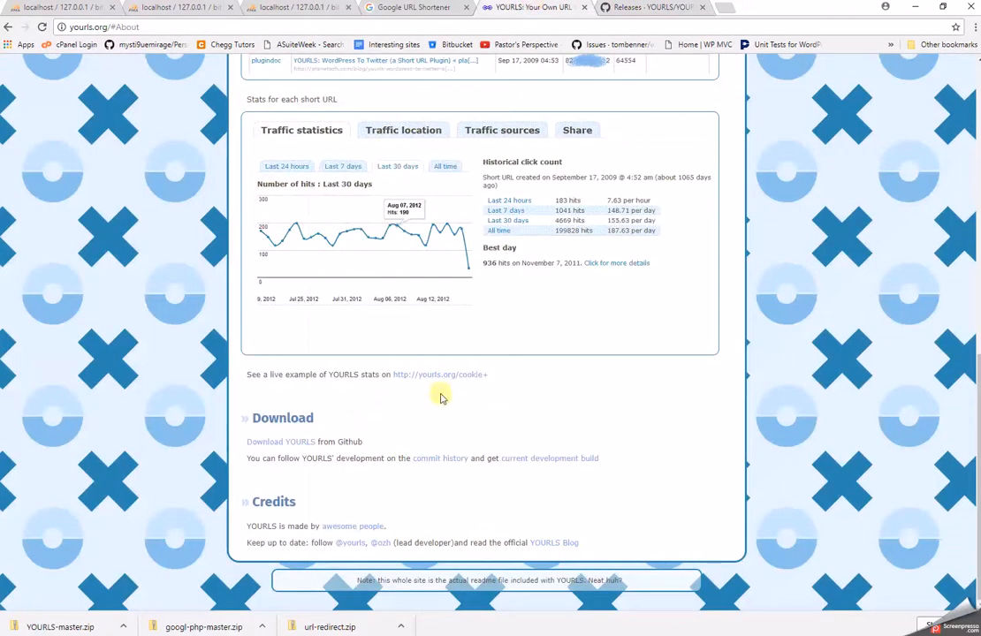
pyautogui.scroll(4, 434, 376)
pyautogui.hotkey('alt', 'Tab')
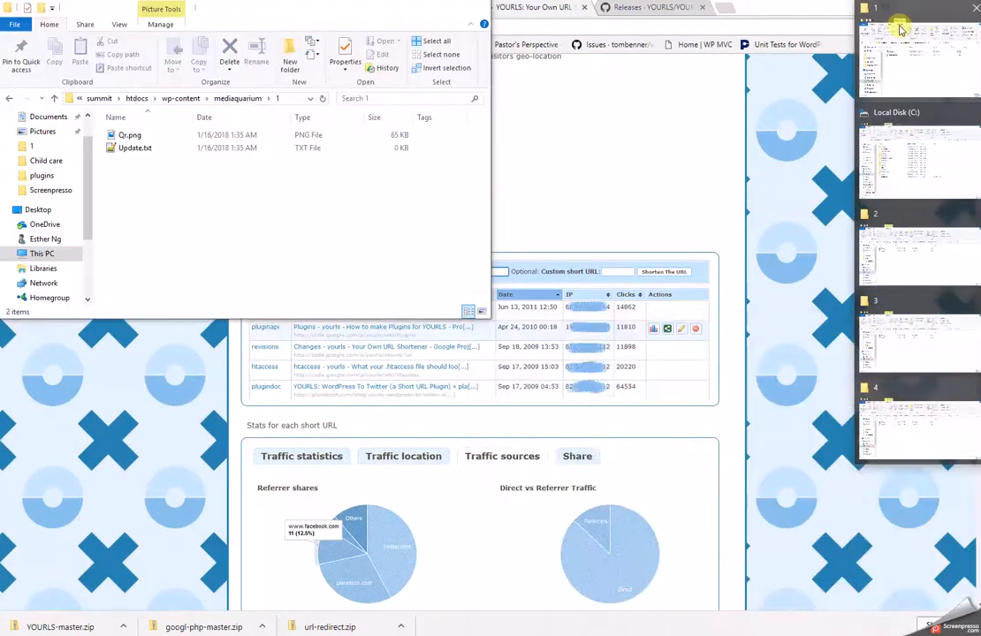
# In the Local Disk (C:) window, explore the xampp apps and php folders.
pyautogui.moveTo(900, 29)
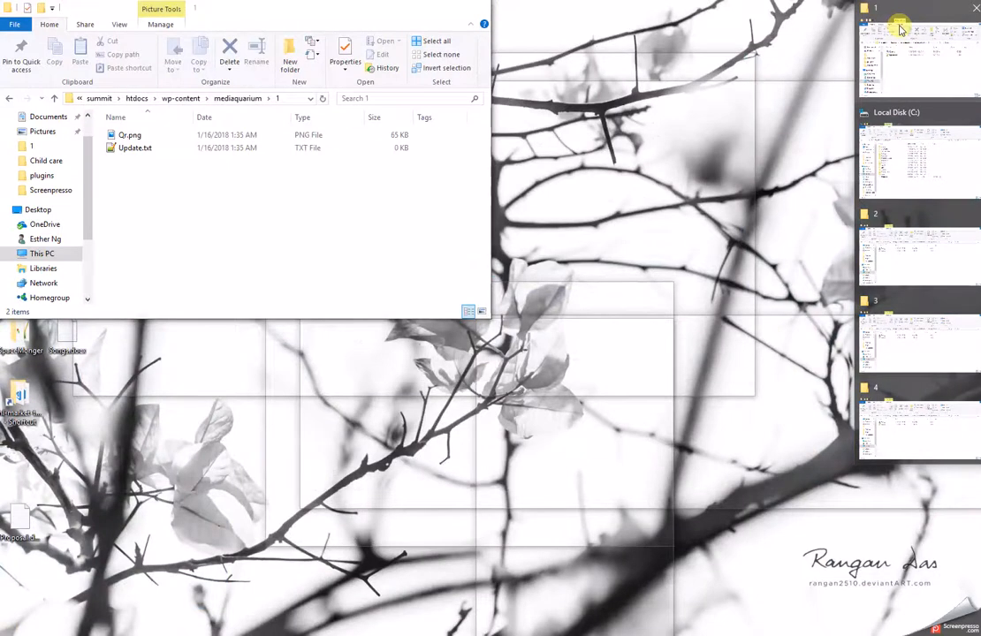
pyautogui.click(915, 141)
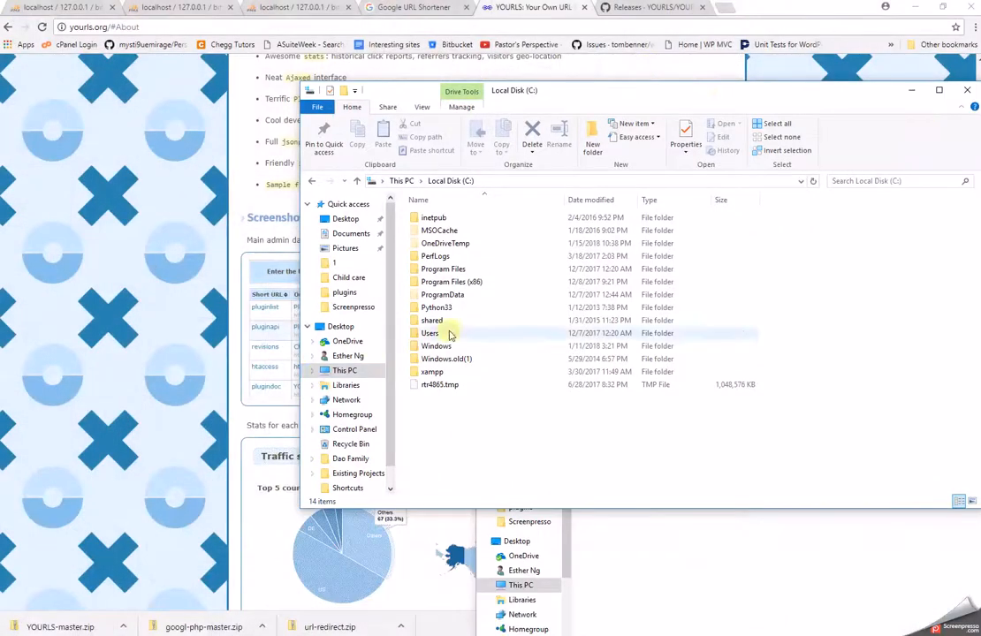
pyautogui.click(446, 374)
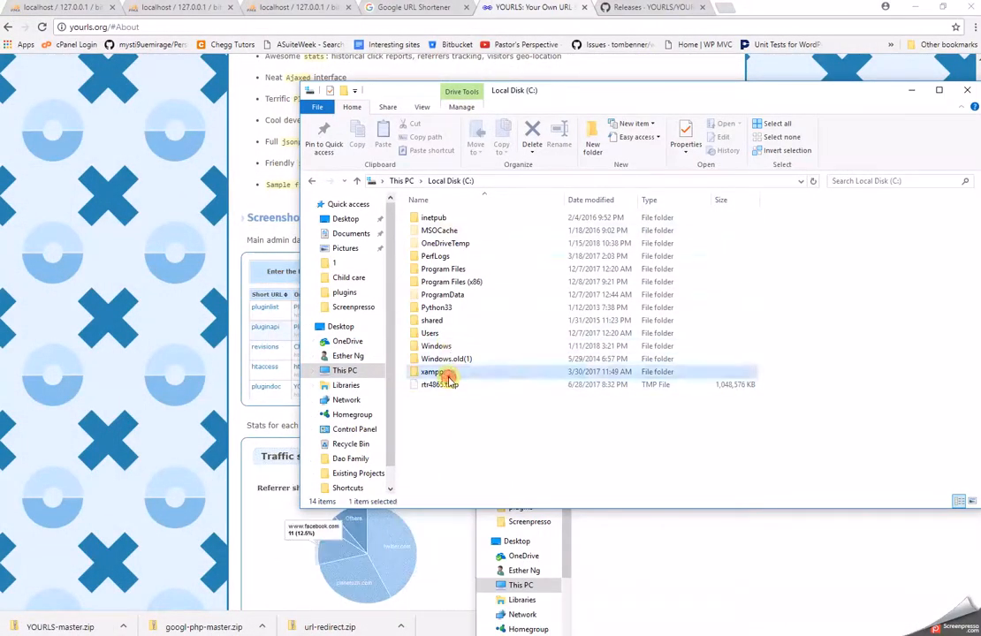
pyautogui.doubleClick(446, 375)
pyautogui.click(434, 247)
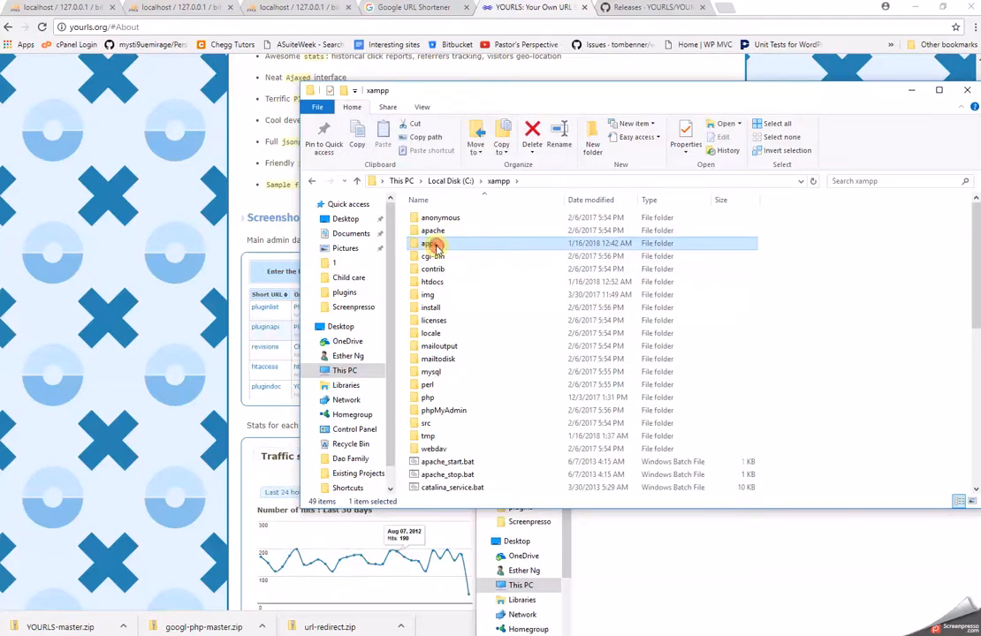
pyautogui.doubleClick(434, 247)
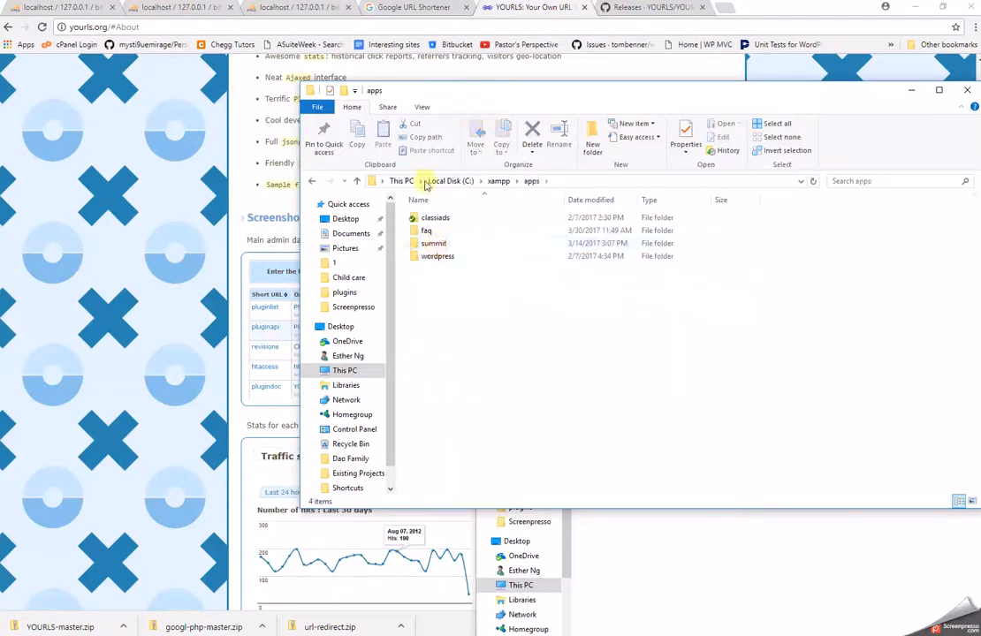
pyautogui.doubleClick(433, 244)
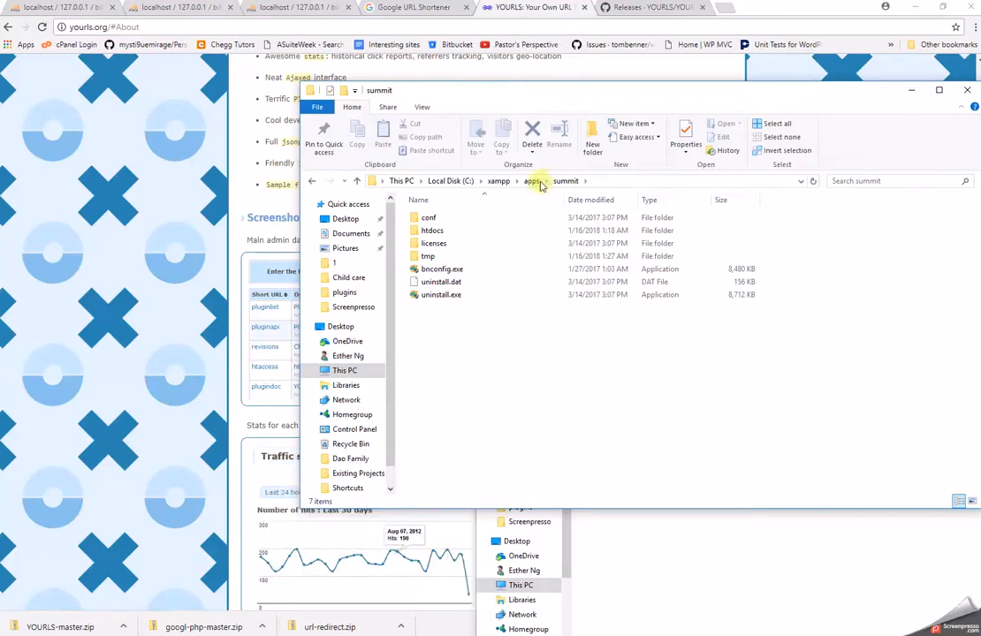
pyautogui.click(494, 180)
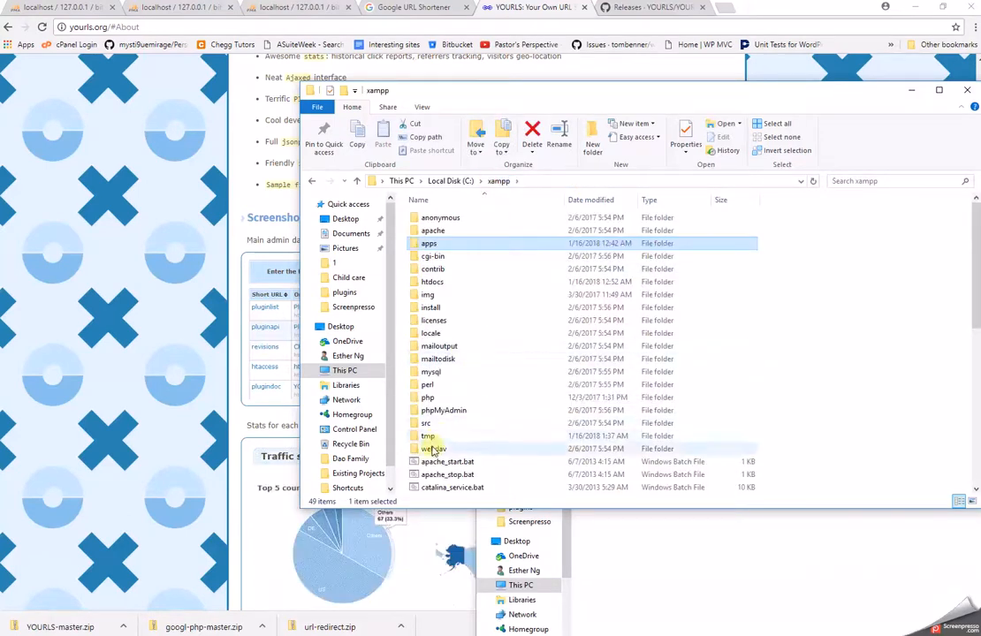
pyautogui.doubleClick(429, 398)
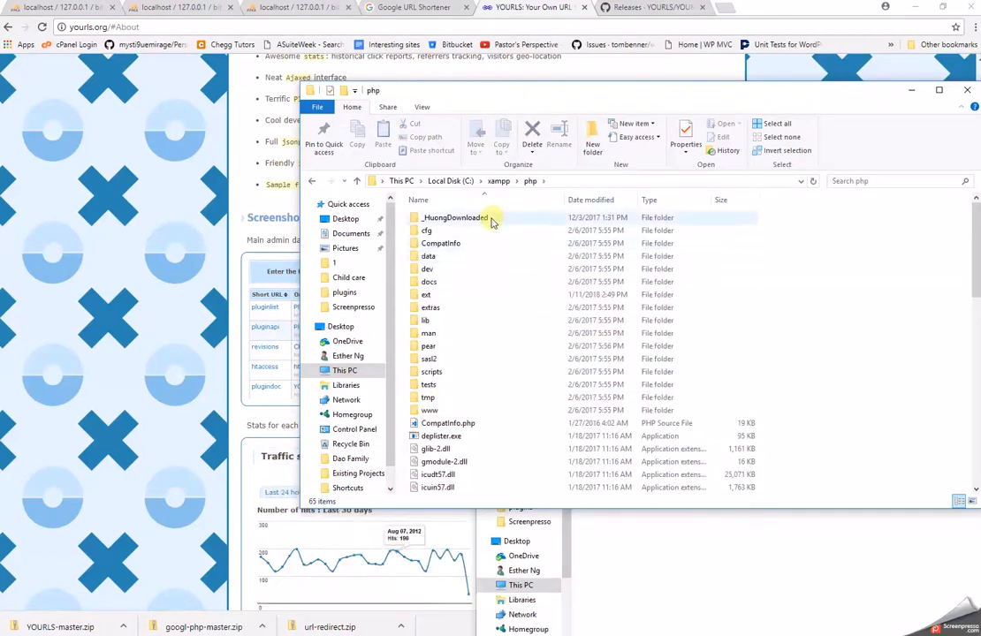
pyautogui.click(494, 183)
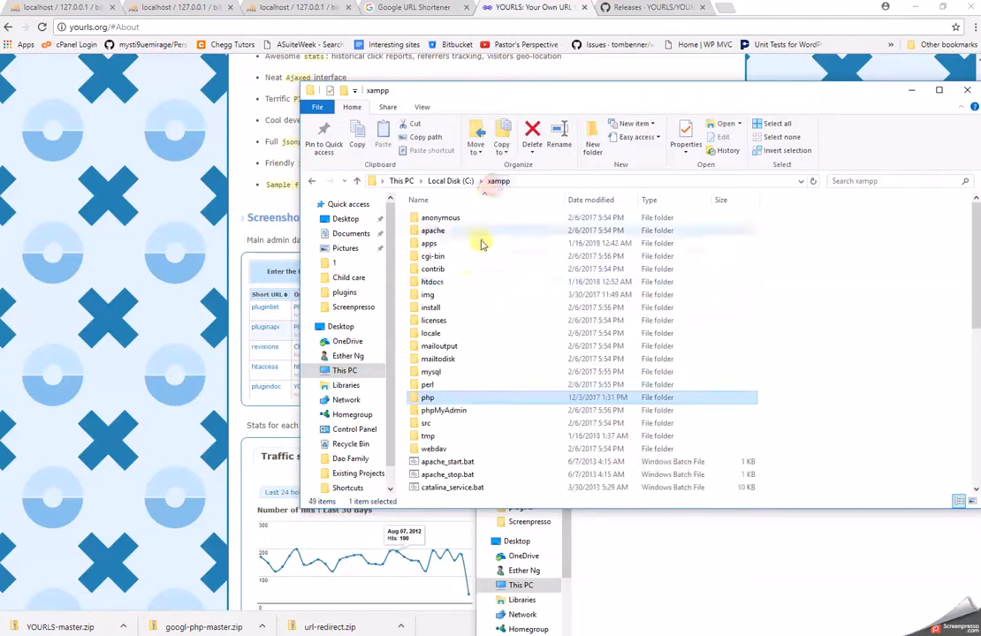
# Open C:\xampp\htdocs\yourls and move its window right to uncover the YOURLS site.
pyautogui.doubleClick(451, 283)
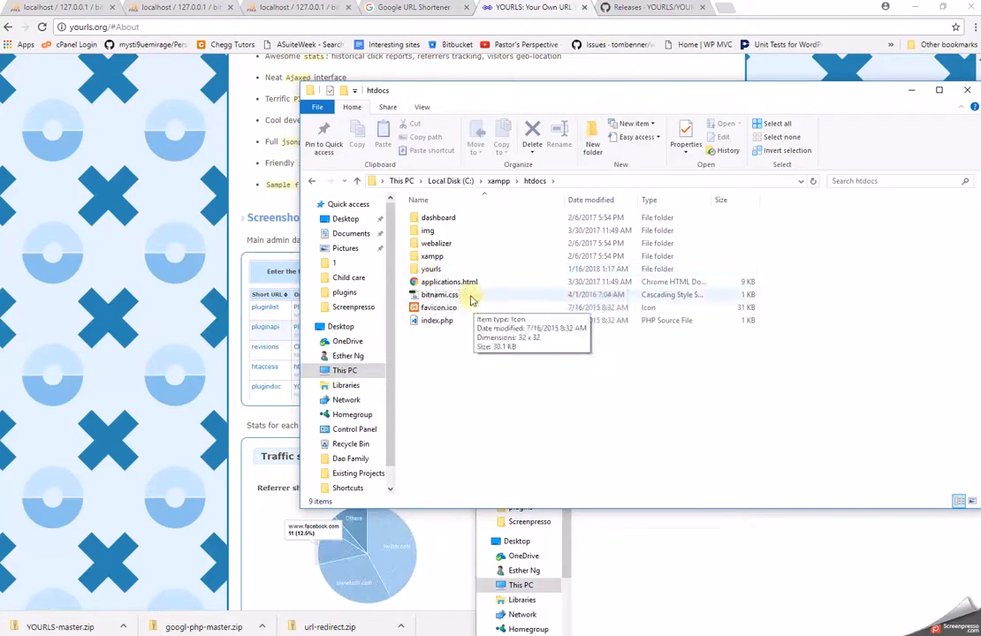
pyautogui.doubleClick(439, 273)
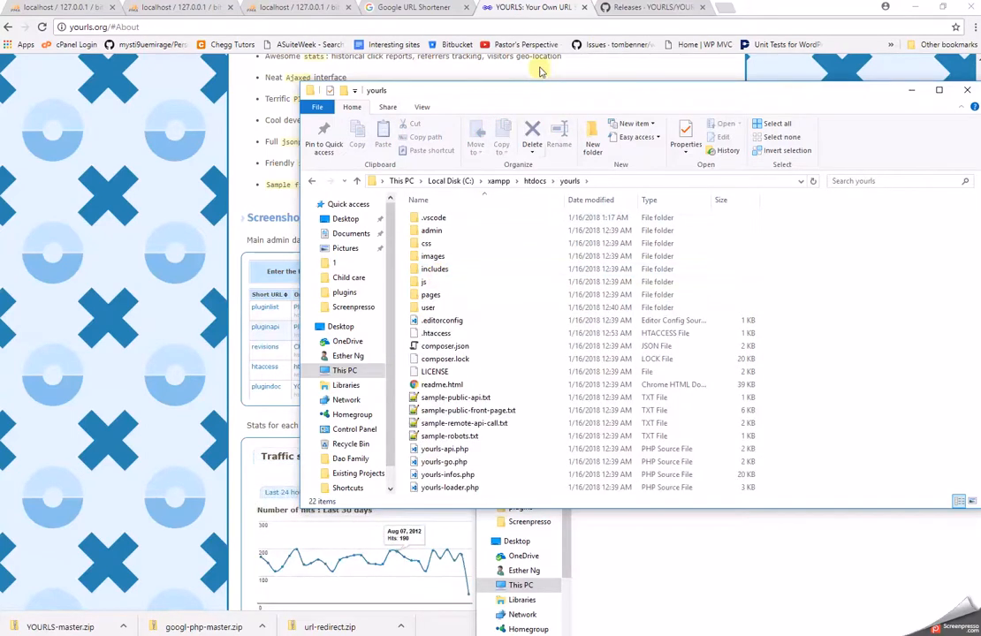
pyautogui.moveTo(533, 99); pyautogui.dragTo(513, 132)
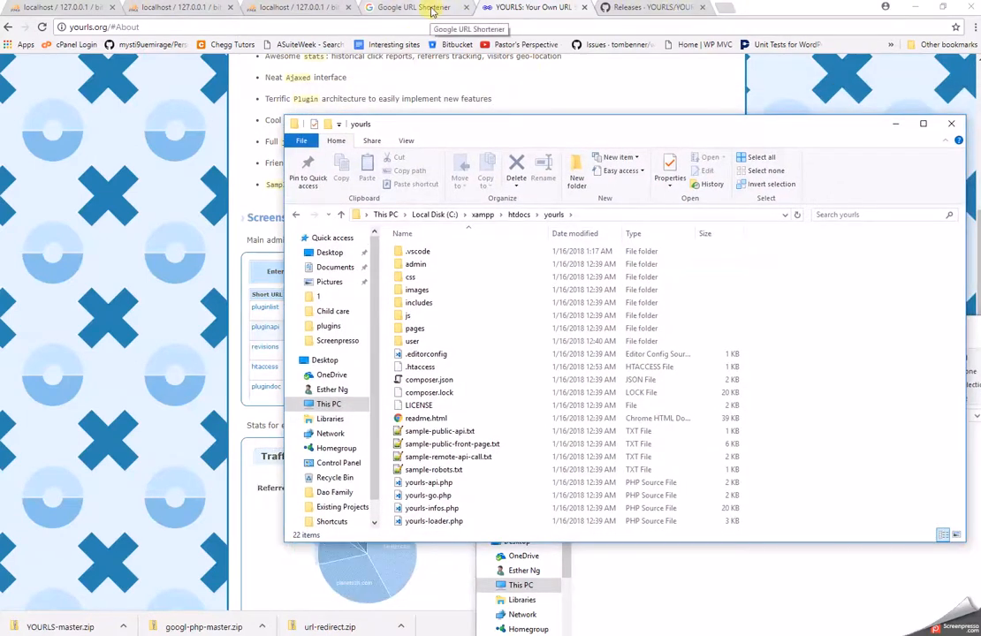
pyautogui.moveTo(376, 125); pyautogui.dragTo(648, 149)
pyautogui.scroll(5, 402, 188)
# Beside the YOURLS Install/Upgrade page, open yourls\user and inspect config.php's file options.
pyautogui.click(491, 122)
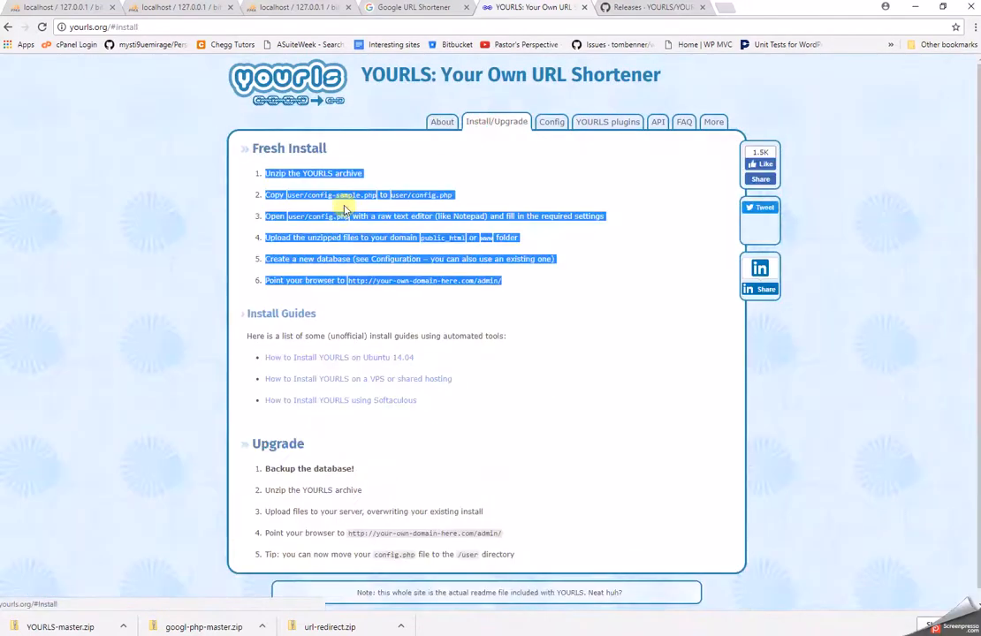
pyautogui.hotkey('alt', 'Tab')
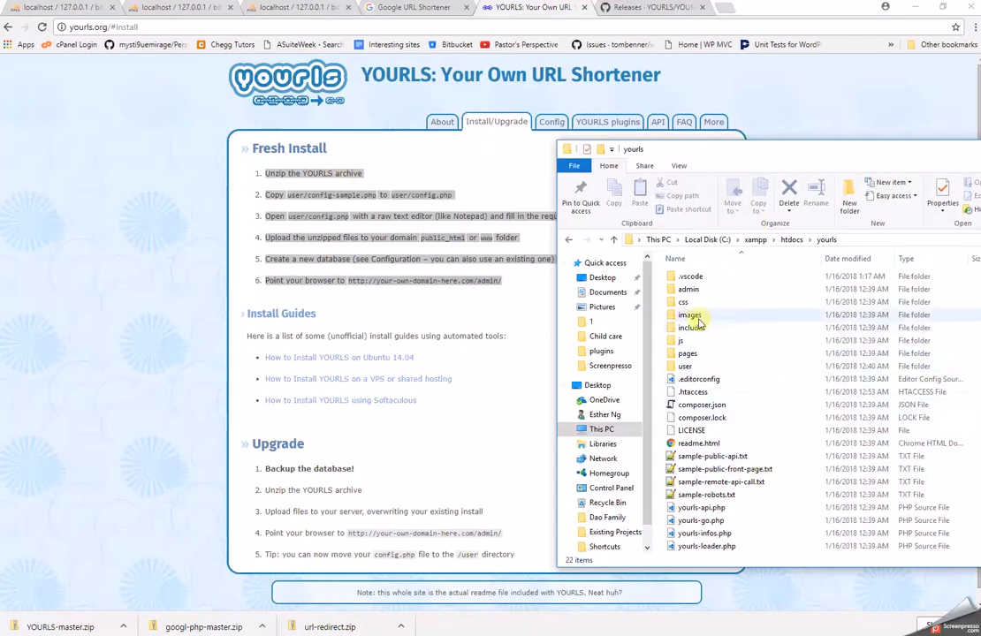
pyautogui.doubleClick(693, 365)
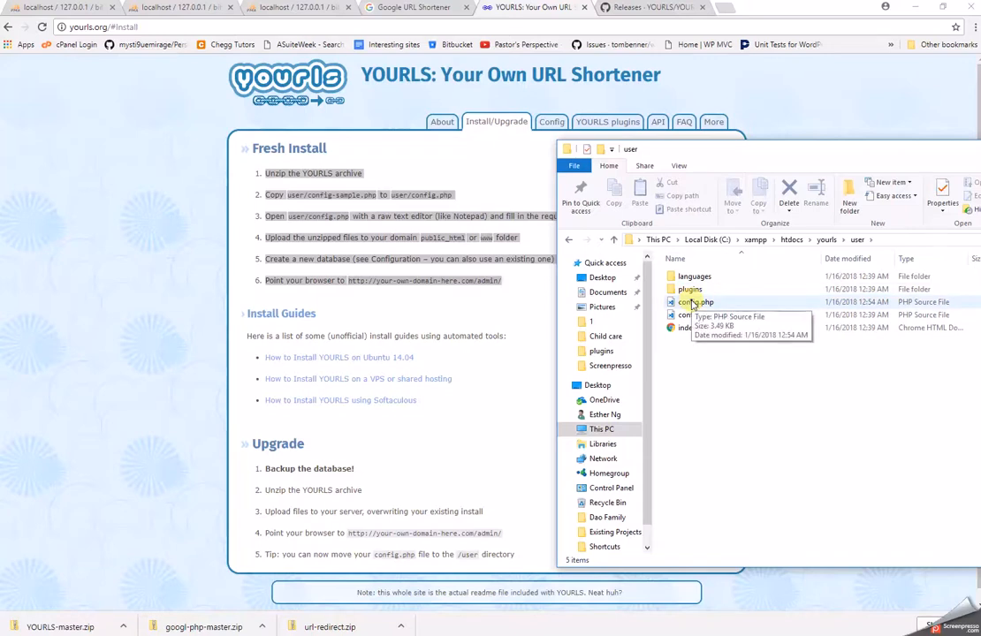
pyautogui.rightClick(693, 304)
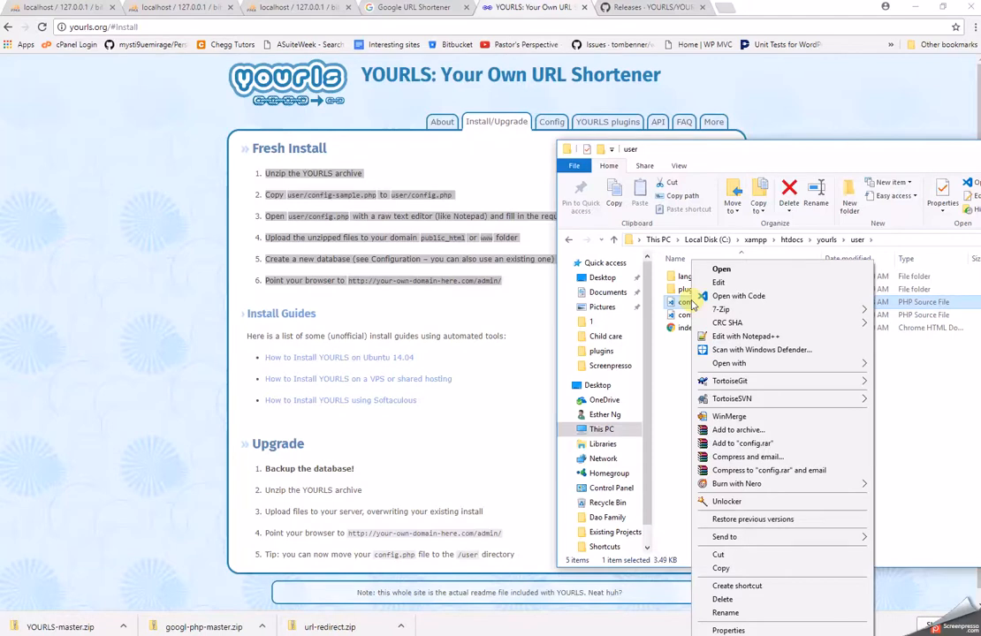
pyautogui.click(679, 363)
pyautogui.moveTo(771, 155); pyautogui.dragTo(376, 248)
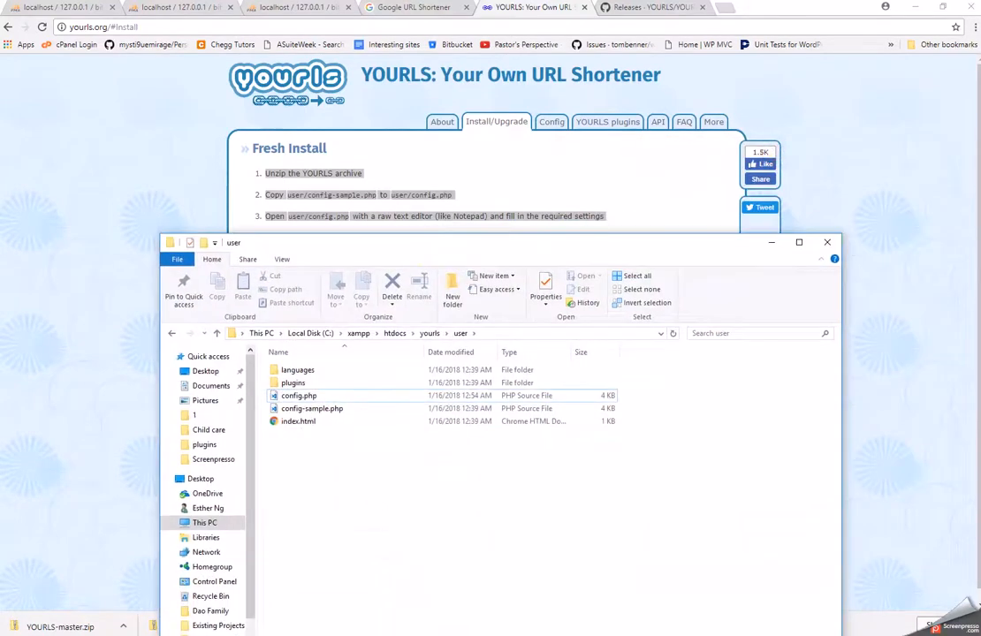
# Browse the folder window to xampp\apps\summit\htdocs and select wp-config.php.
pyautogui.hotkey('alt', 'Tab')
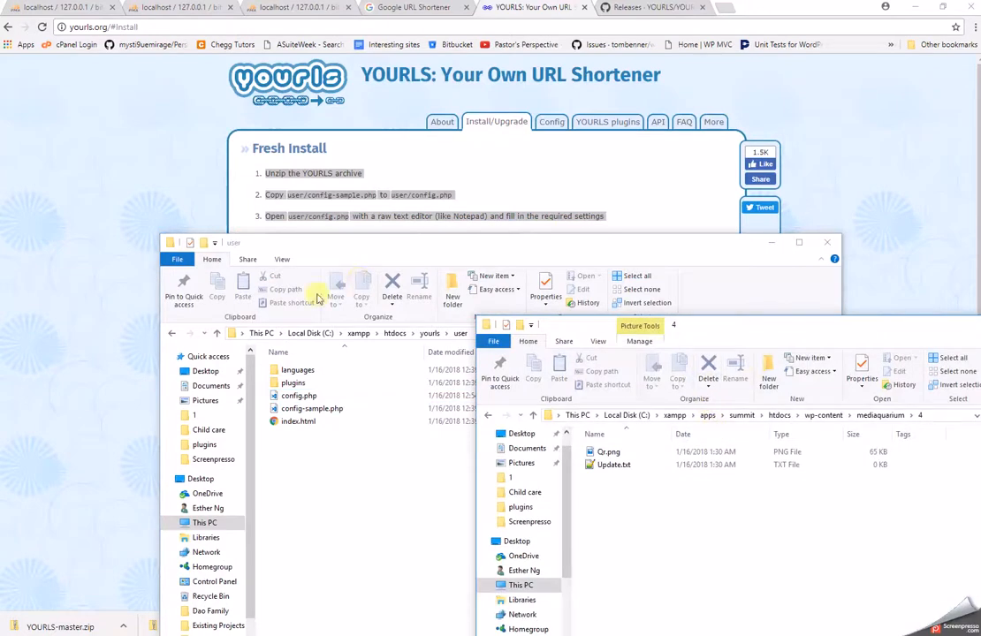
pyautogui.click(358, 333)
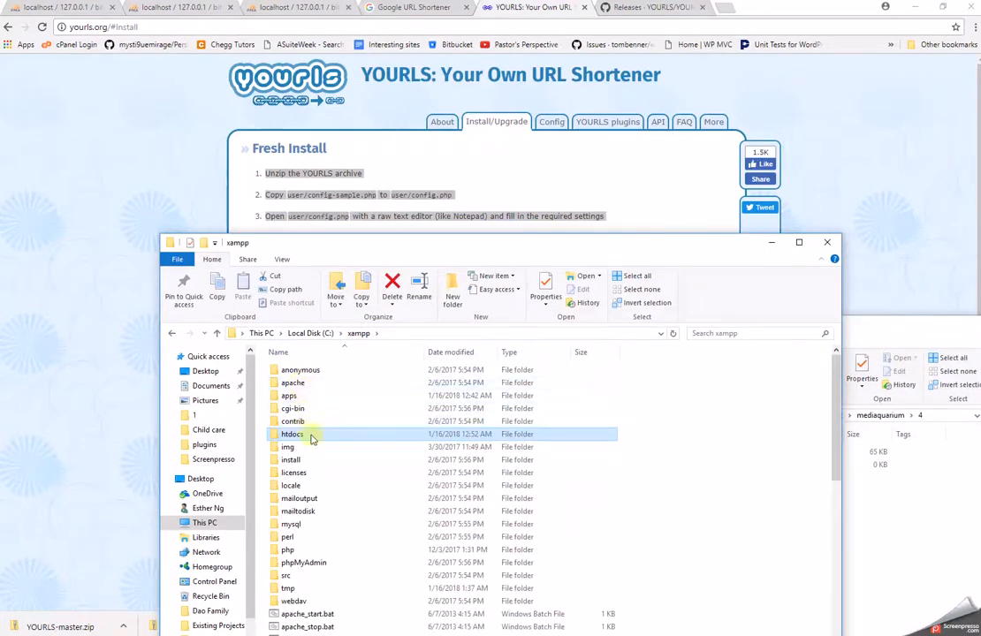
pyautogui.doubleClick(303, 395)
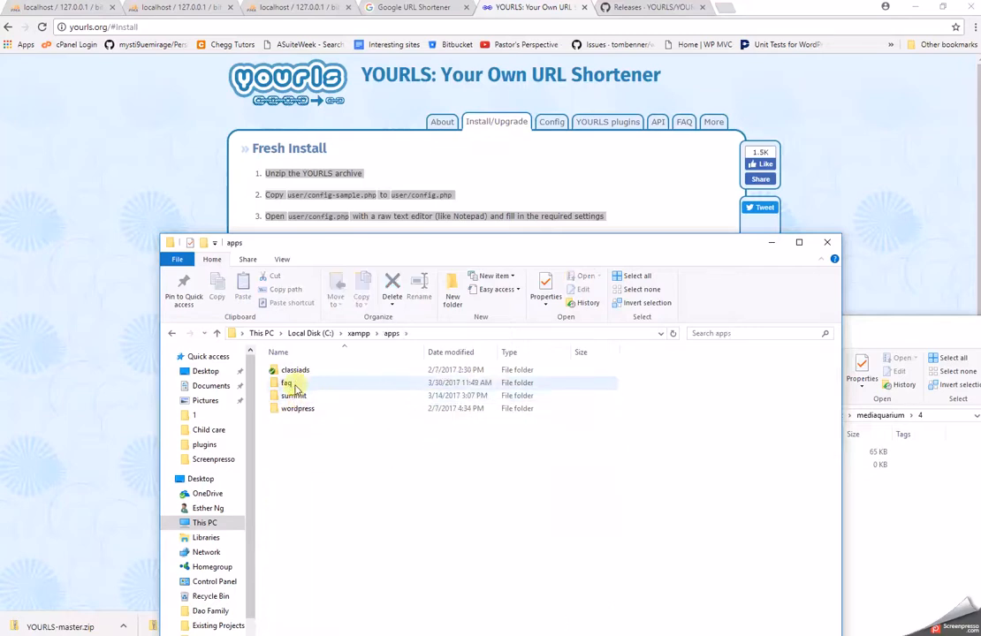
pyautogui.doubleClick(300, 395)
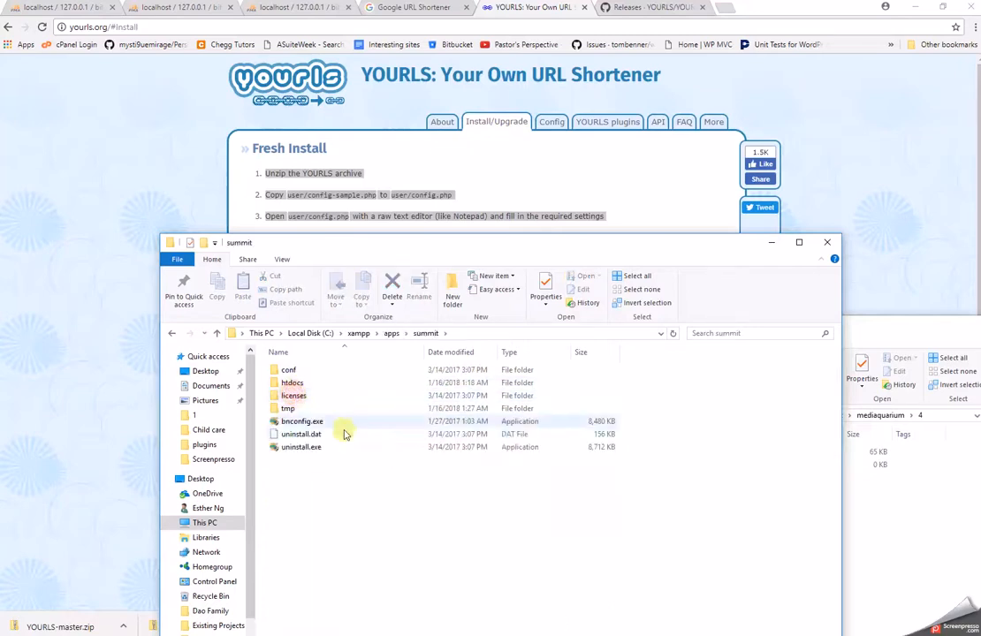
pyautogui.doubleClick(300, 384)
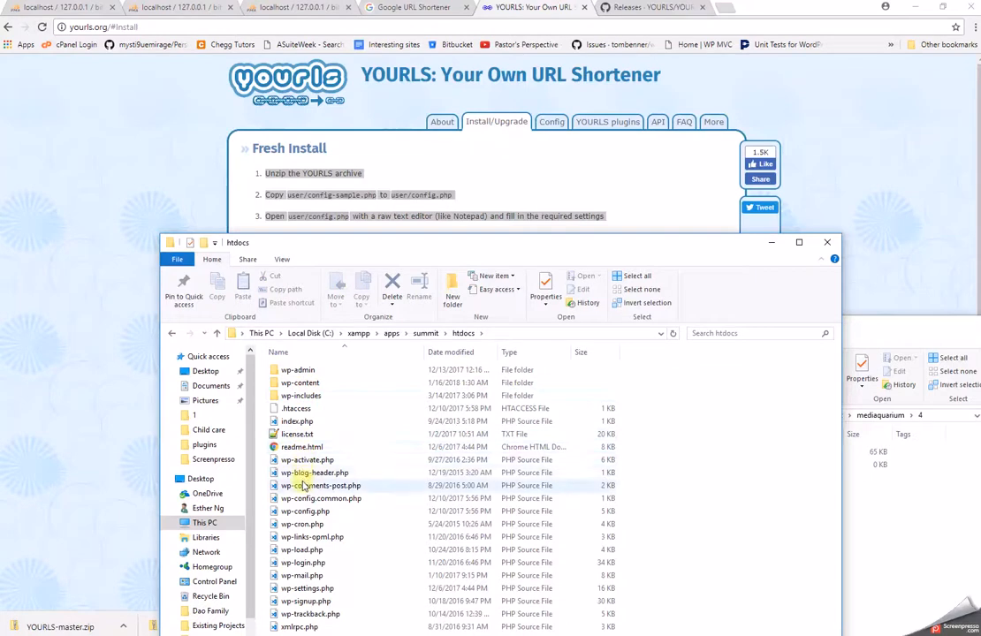
pyautogui.click(305, 512)
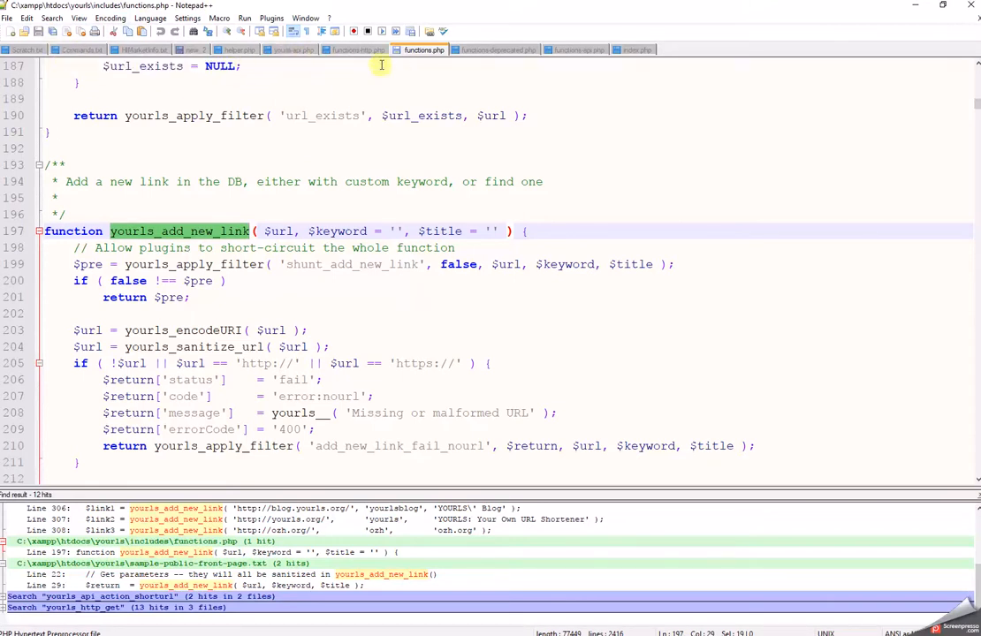
# Bring the folder 4 window forward and minimize Notepad++.
pyautogui.hotkey('alt', 'Tab')
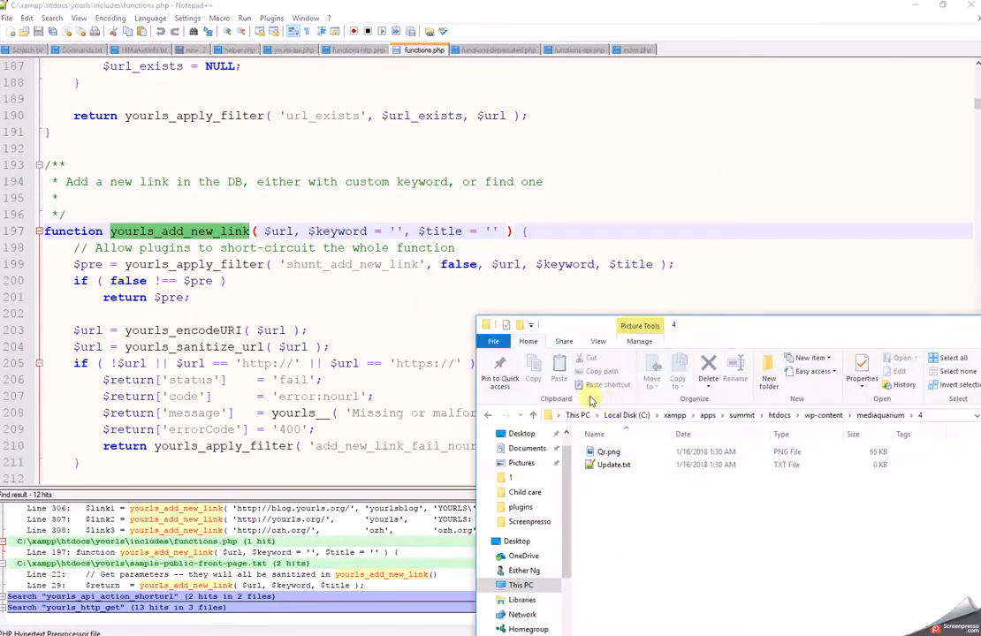
pyautogui.click(913, 7)
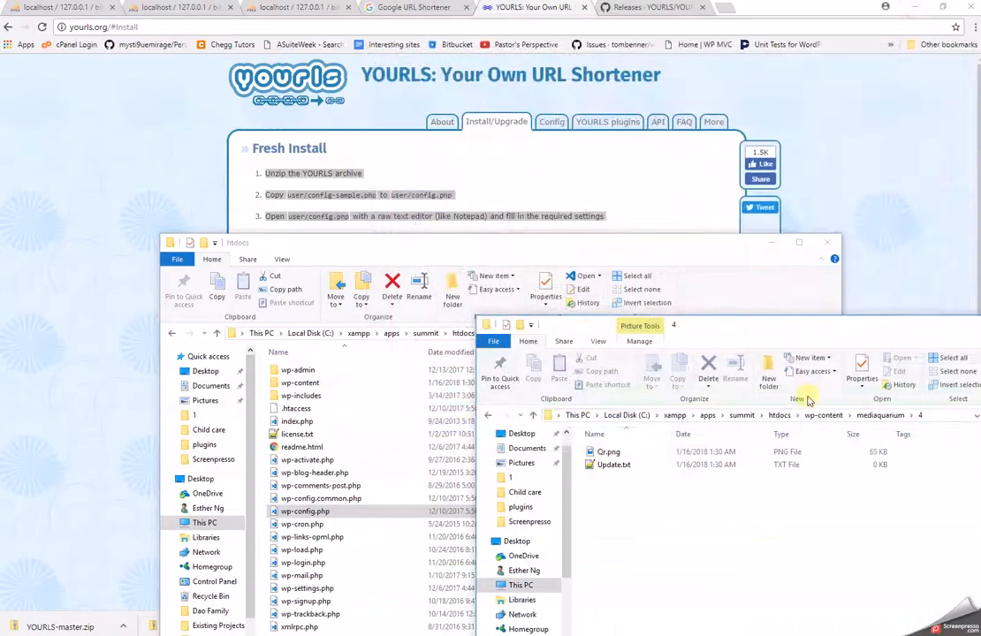
# Navigate the Explorer window to xampp\htdocs\yourls\user.
pyautogui.click(318, 485)
pyautogui.click(358, 333)
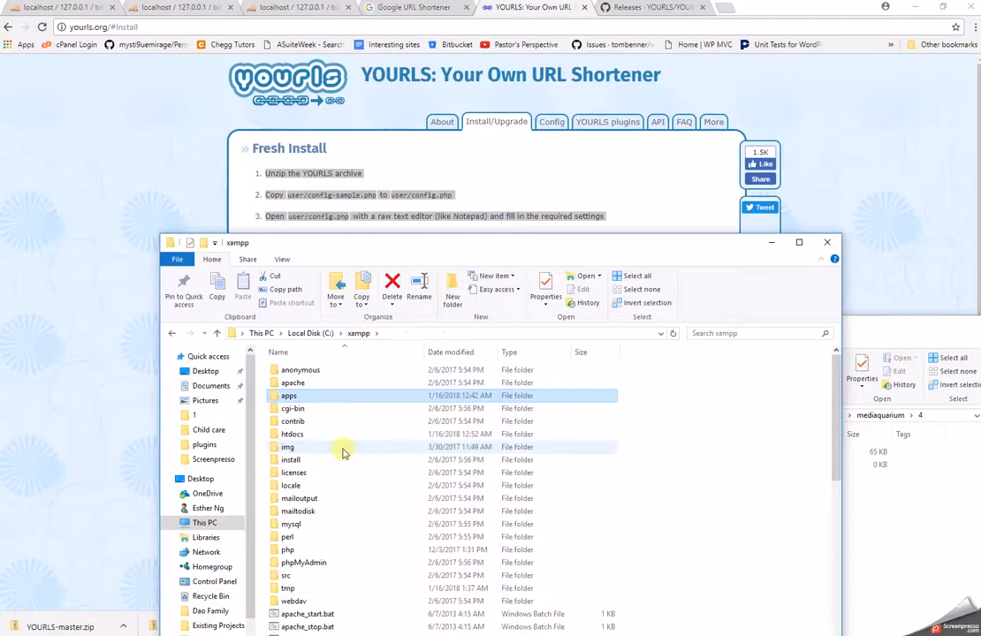
pyautogui.doubleClick(316, 436)
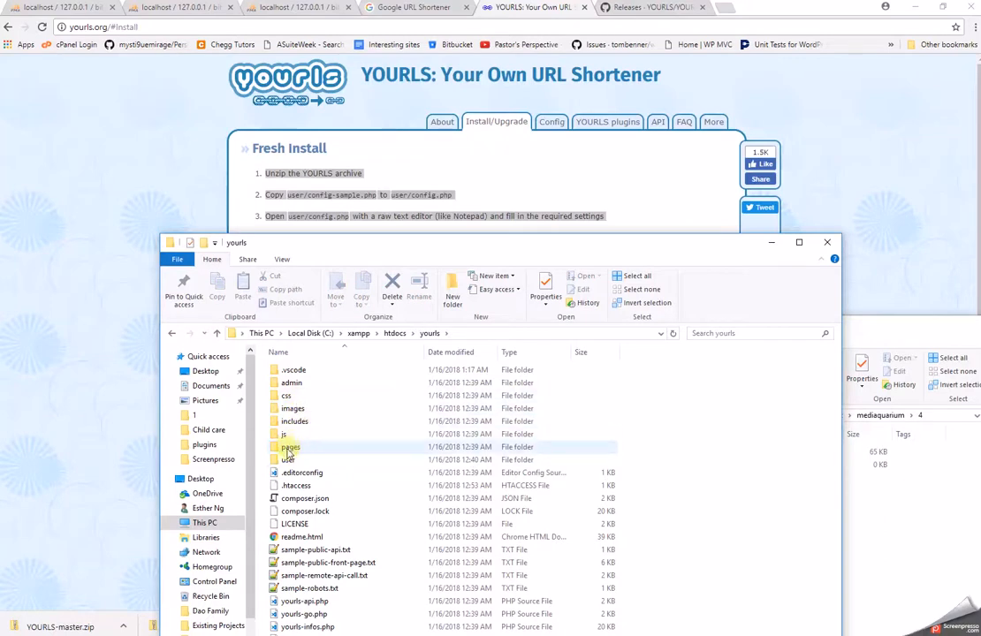
pyautogui.doubleClick(288, 461)
# Open config-sample.php with Edit with Notepad++.
pyautogui.rightClick(298, 395)
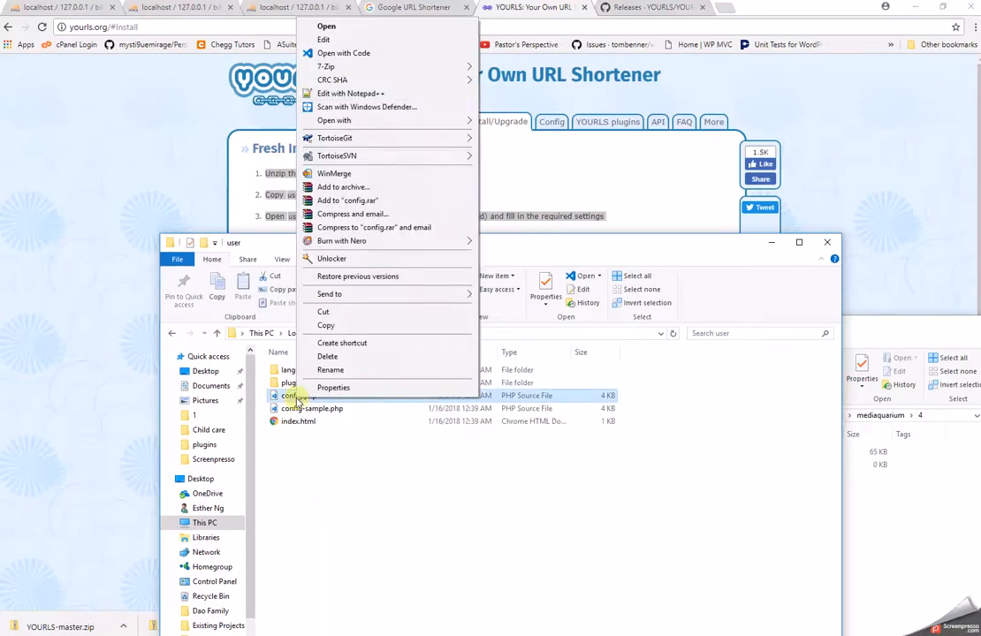
pyautogui.click(321, 410)
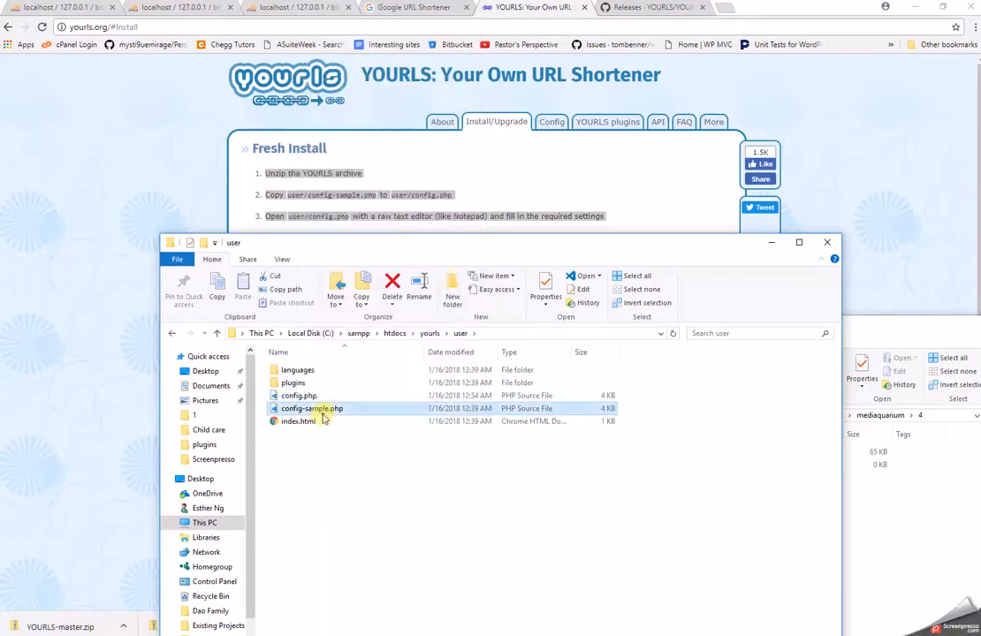
pyautogui.rightClick(321, 410)
pyautogui.click(404, 110)
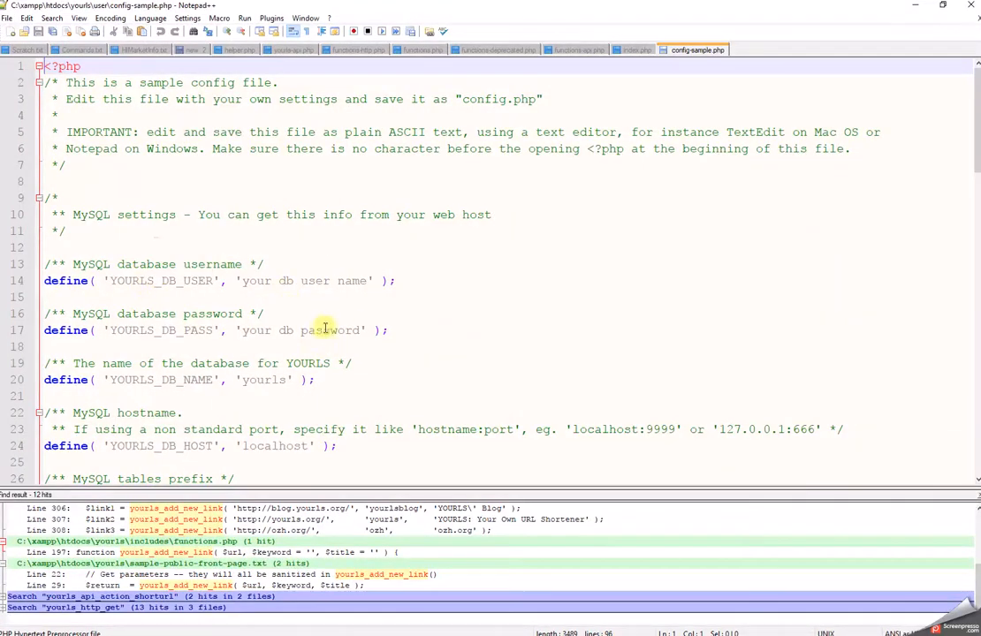
# Scroll through config-sample.php's settings, restore Notepad++ to a smaller window, and place the user folder over it.
pyautogui.scroll(-3, 330, 329)
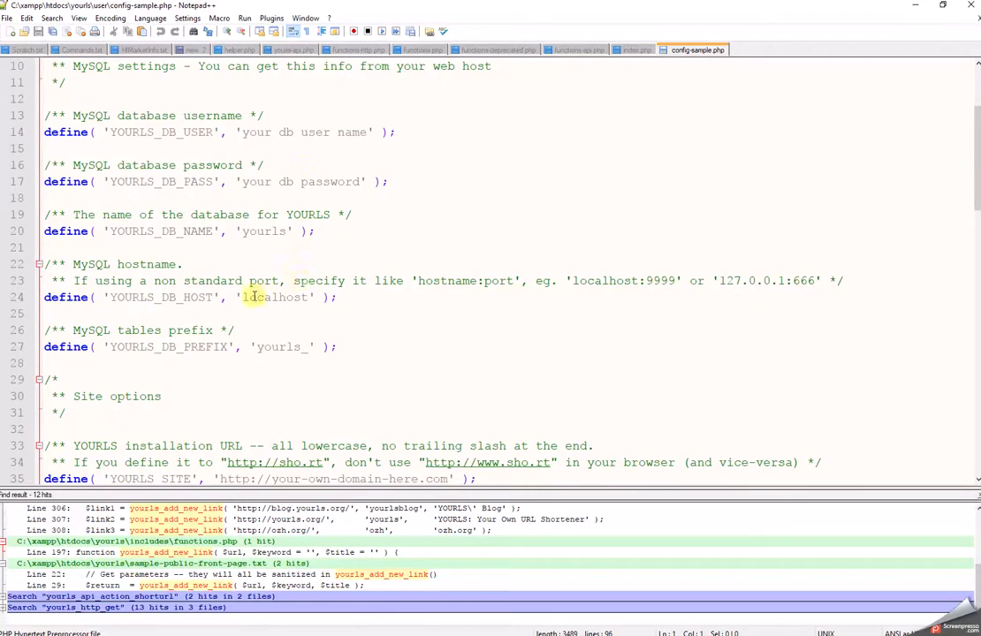
pyautogui.scroll(-5, 156, 295)
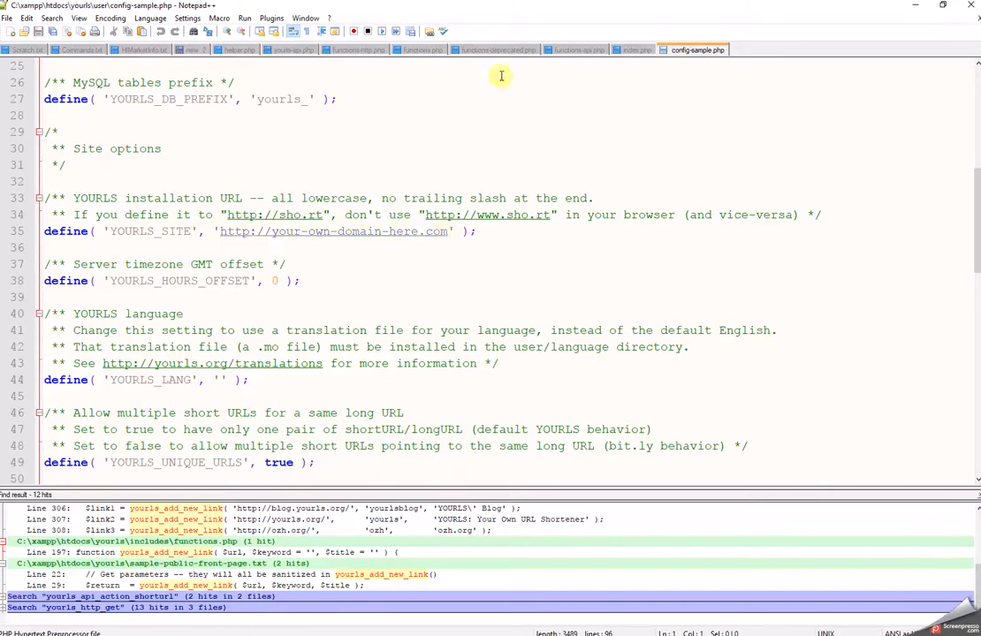
pyautogui.doubleClick(532, 4)
pyautogui.moveTo(344, 243); pyautogui.dragTo(278, 256)
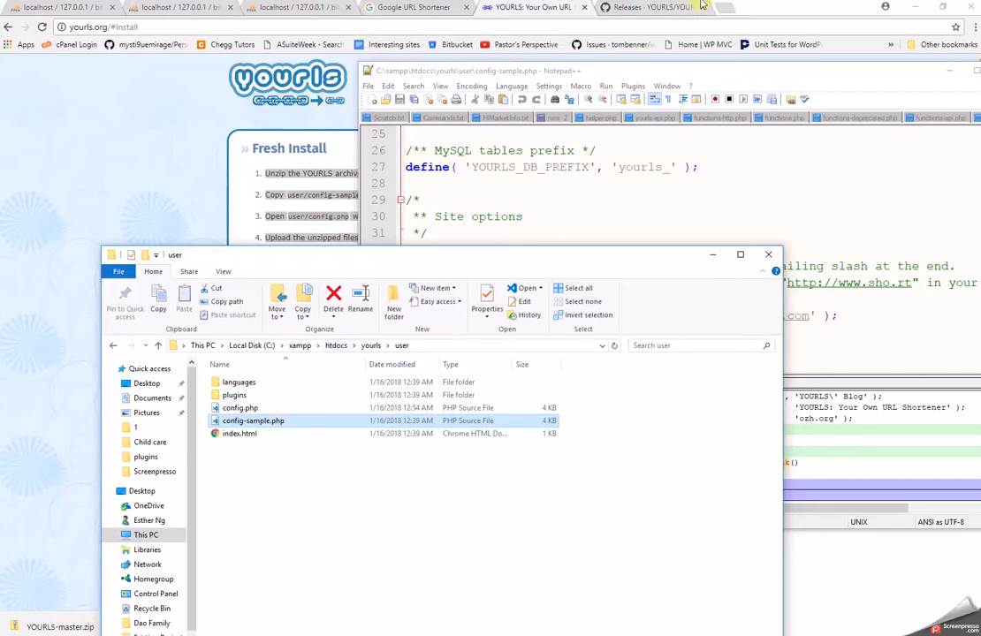
# In a new tab, enter 192.168.222.24/yourls/admin from the omnibox suggestion for '19'.
pyautogui.click(729, 13)
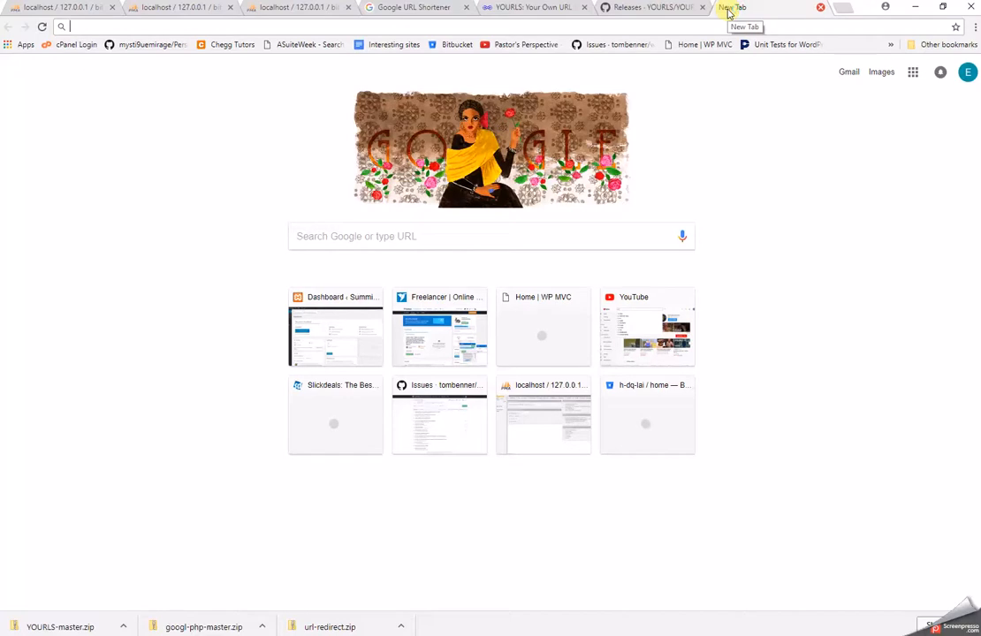
pyautogui.write('192.168.222.24')
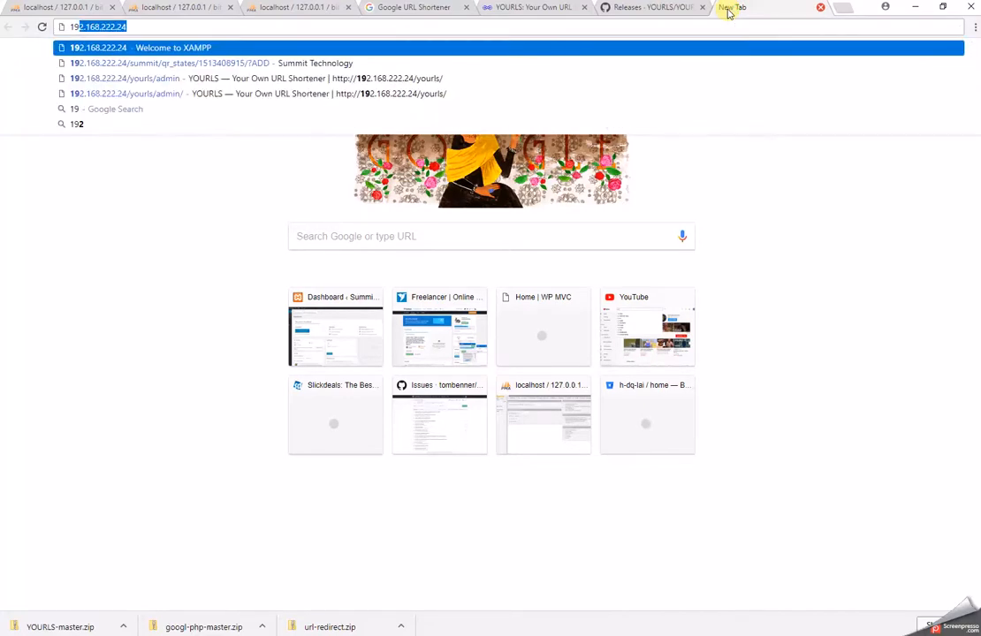
pyautogui.press('Down')
pyautogui.press('Down')
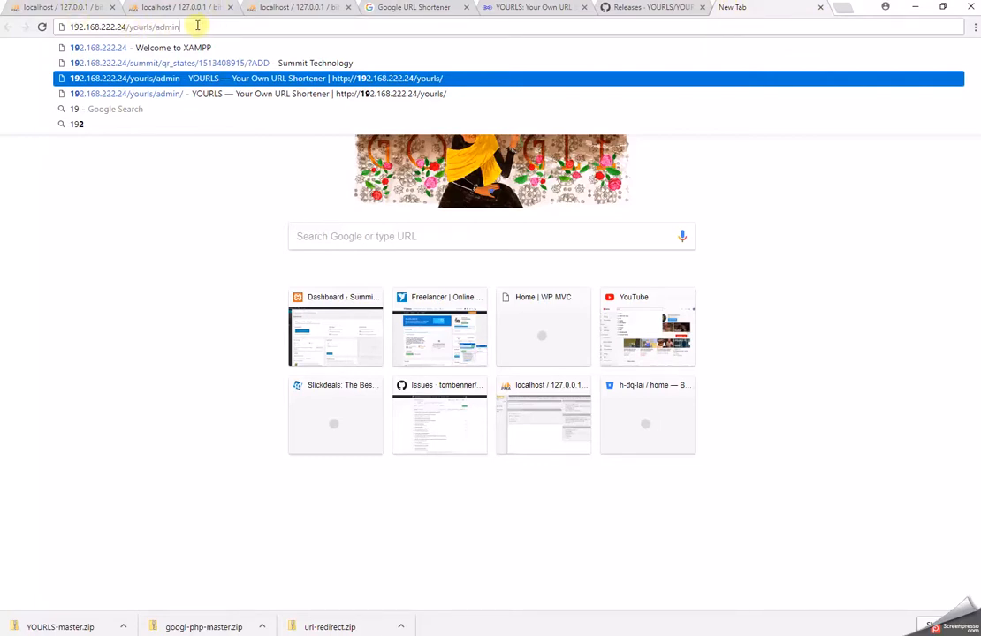
pyautogui.moveTo(197, 27); pyautogui.dragTo(57, 23)
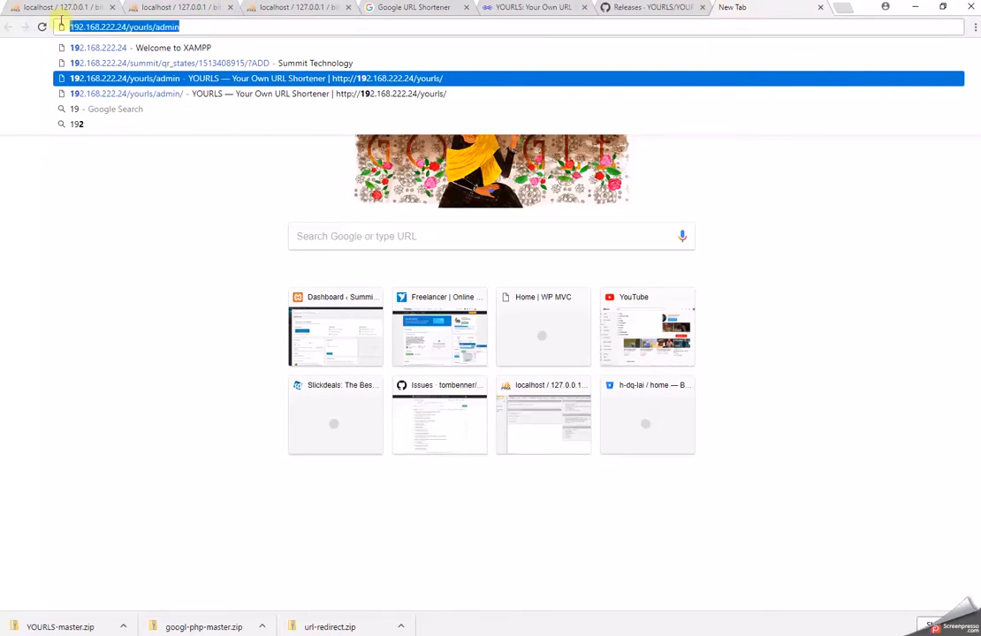
pyautogui.moveTo(155, 27); pyautogui.dragTo(69, 27)
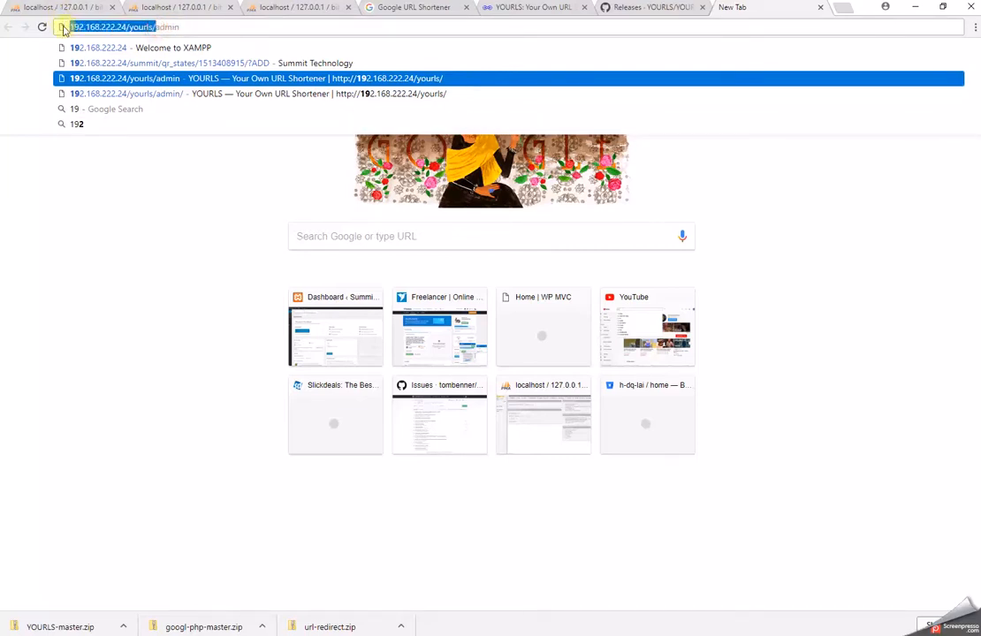
pyautogui.moveTo(980, 320)
pyautogui.mouseDown()
pyautogui.moveTo(979, 335)
pyautogui.moveTo(961, 348)
pyautogui.moveTo(980, 333)
pyautogui.moveTo(980, 317)
pyautogui.mouseUp()
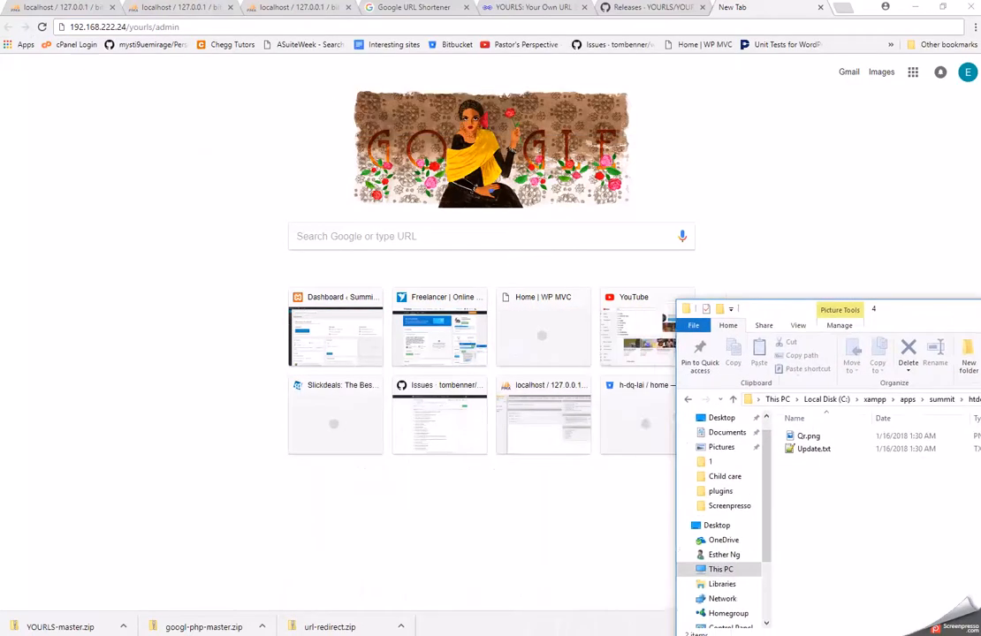
pyautogui.click(915, 6)
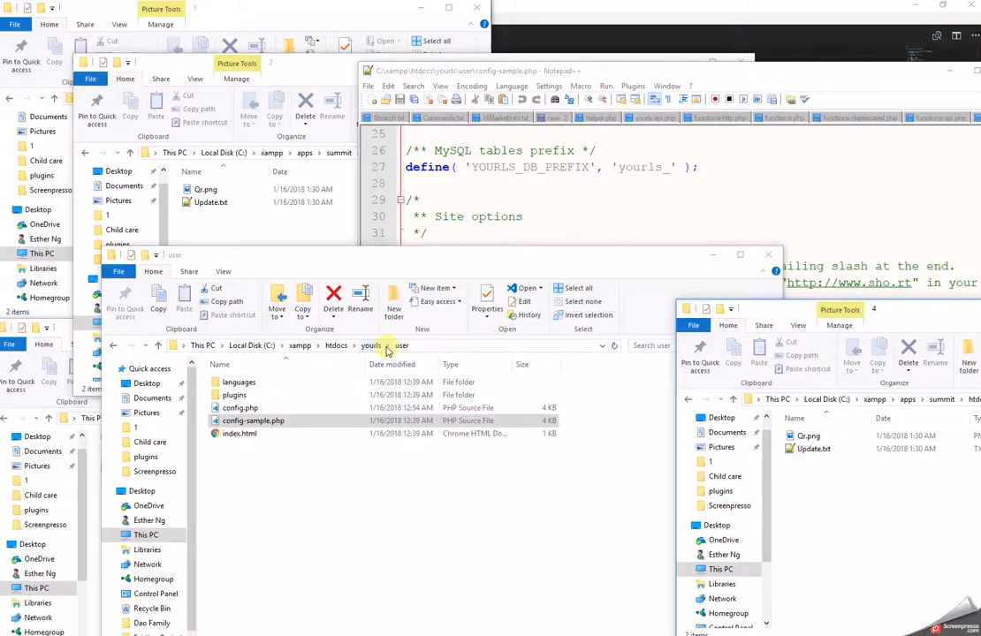
pyautogui.click(371, 345)
pyautogui.doubleClick(231, 395)
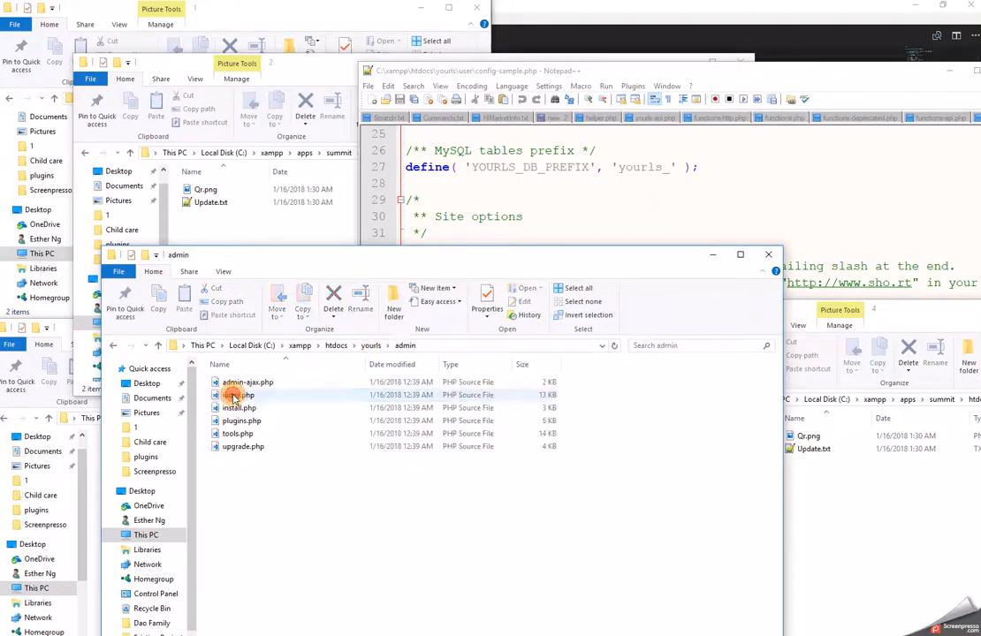
pyautogui.click(372, 345)
pyautogui.click(387, 346)
pyautogui.click(417, 346)
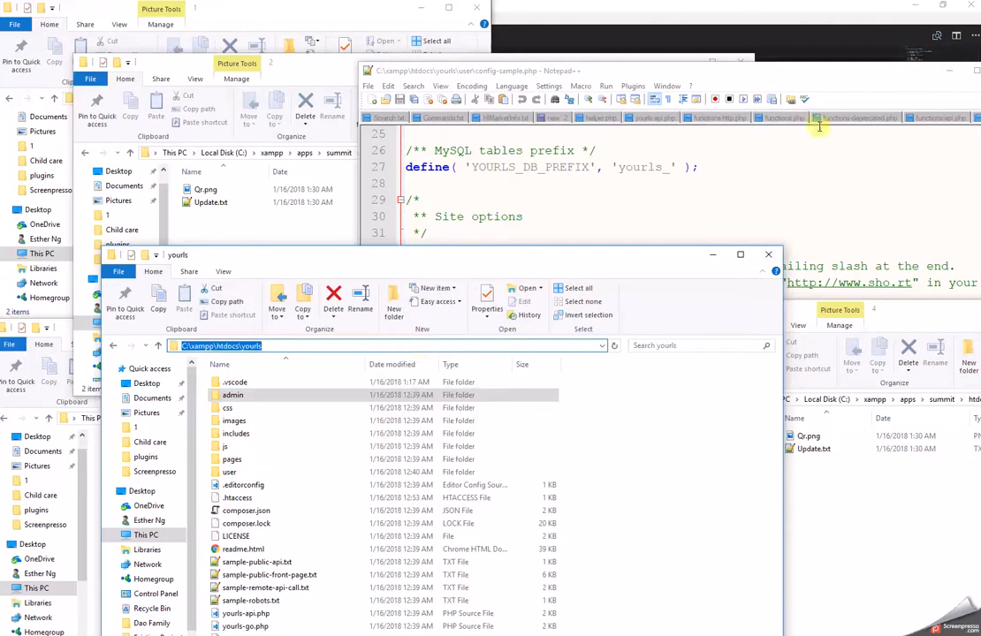
pyautogui.click(802, 77)
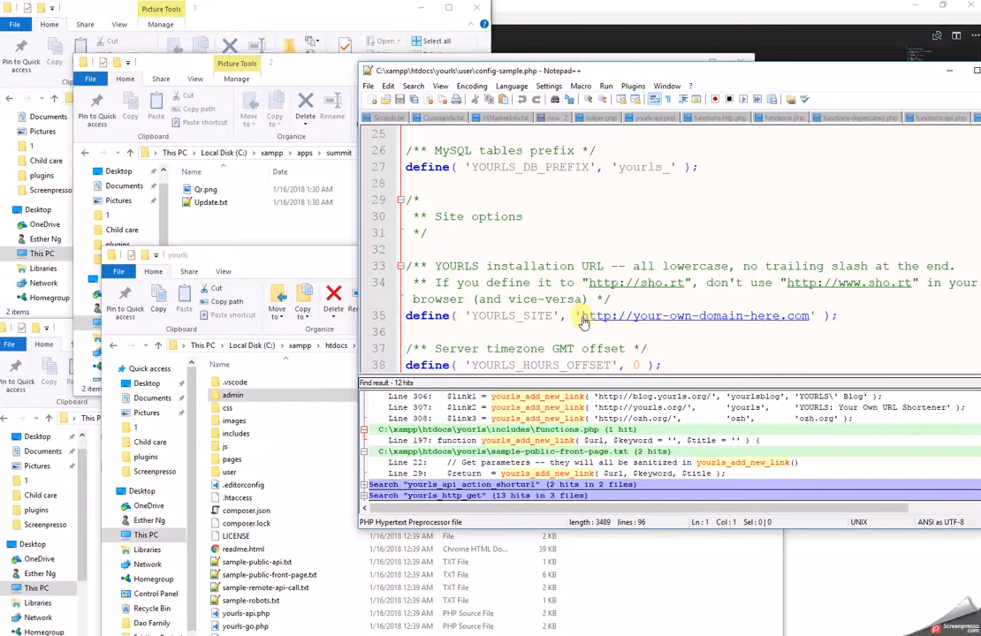
pyautogui.moveTo(583, 318); pyautogui.dragTo(813, 318)
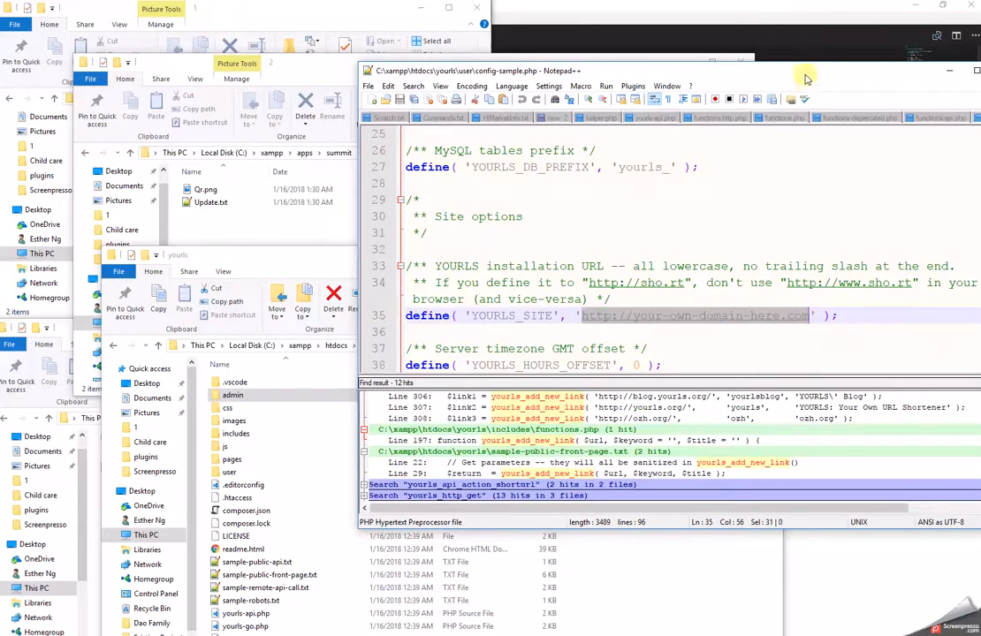
pyautogui.moveTo(698, 71); pyautogui.dragTo(425, 95)
pyautogui.hotkey('alt', 'Tab')
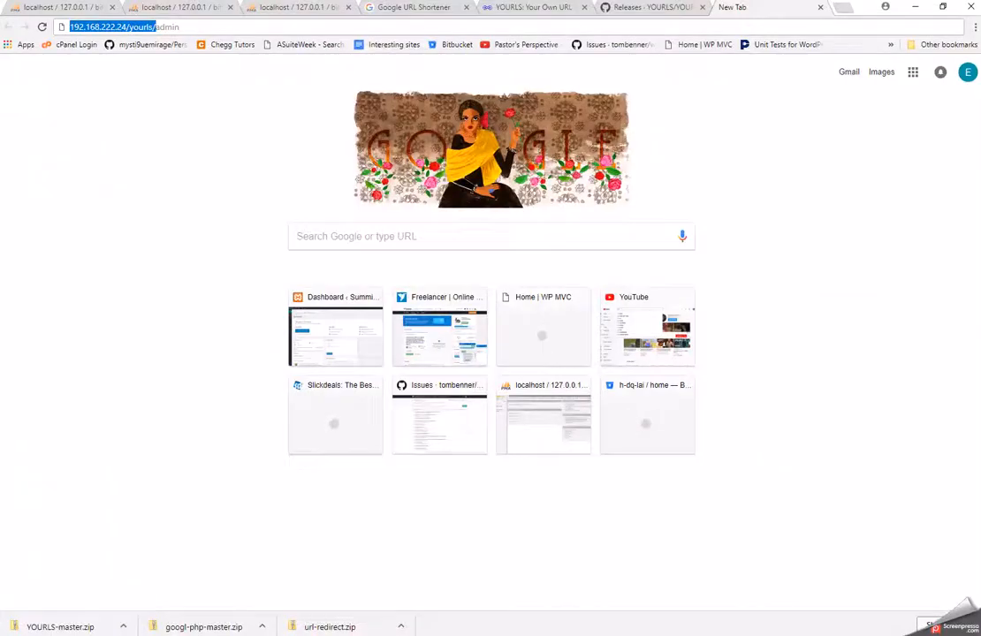
# Load the YOURLS admin interface at 192.168.222.24/yourls/admin.
pyautogui.click(184, 31)
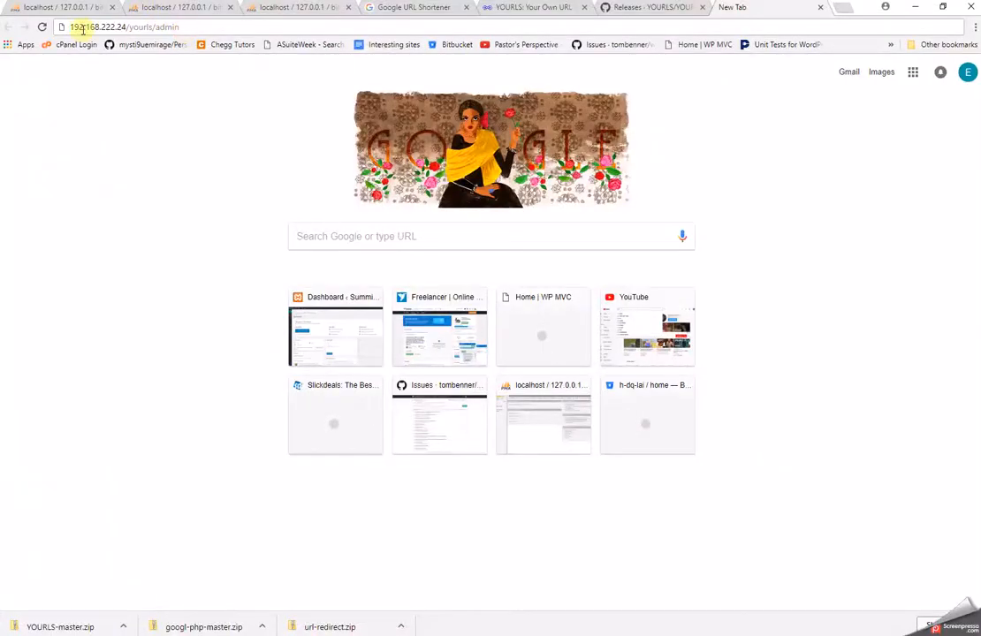
pyautogui.moveTo(70, 26); pyautogui.dragTo(229, 17)
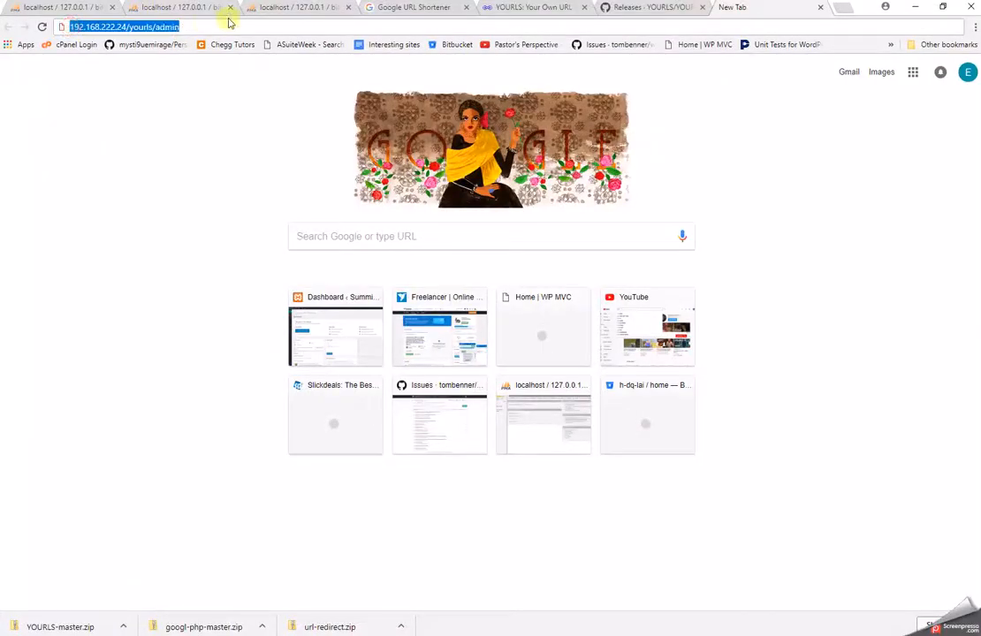
pyautogui.press('Return')
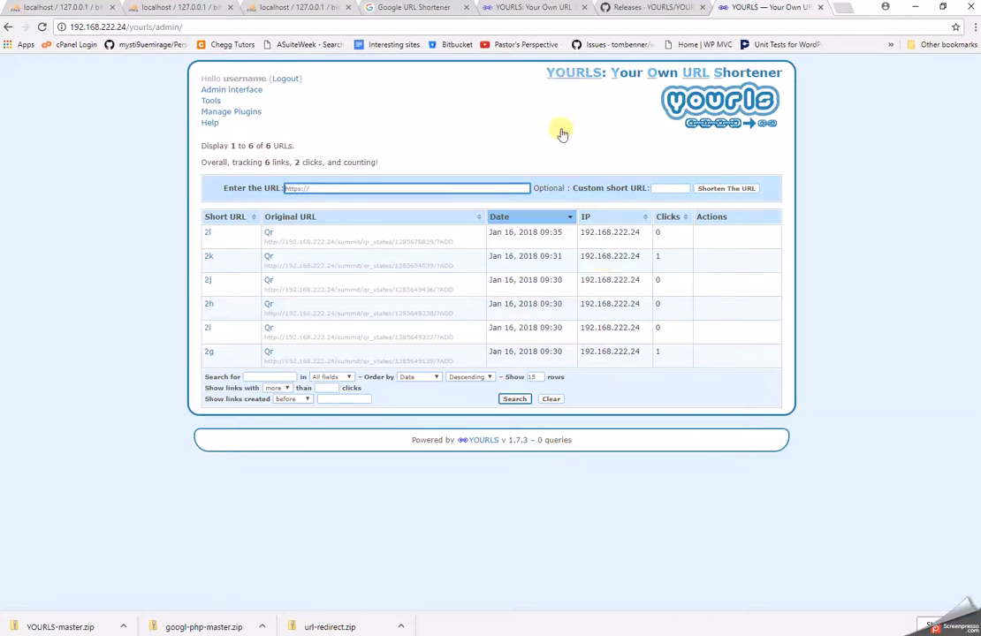
pyautogui.click(234, 91)
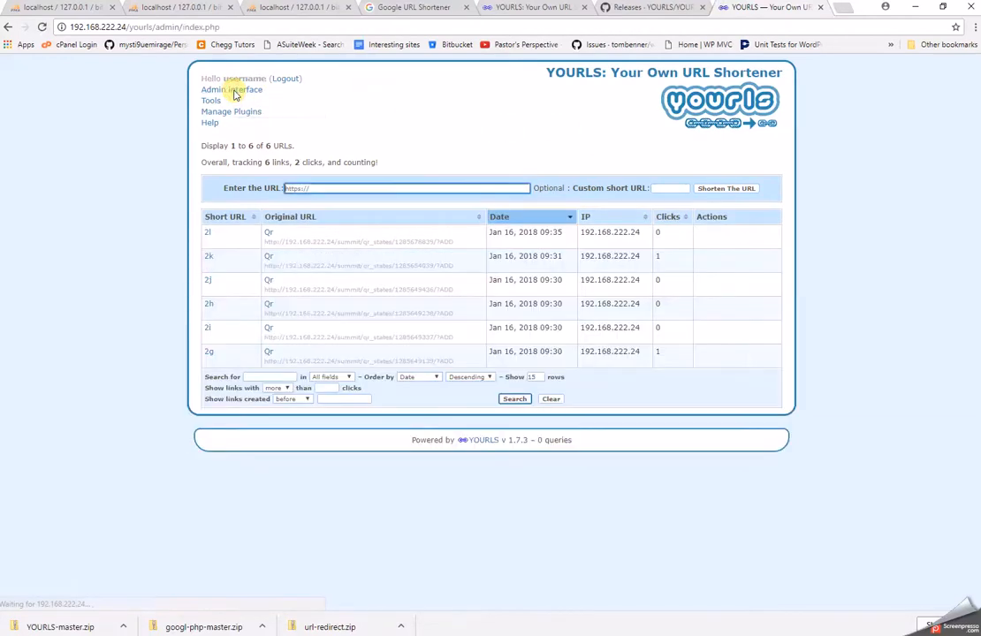
# Open the Tools page and highlight the Secure passwordless API call heading.
pyautogui.click(210, 102)
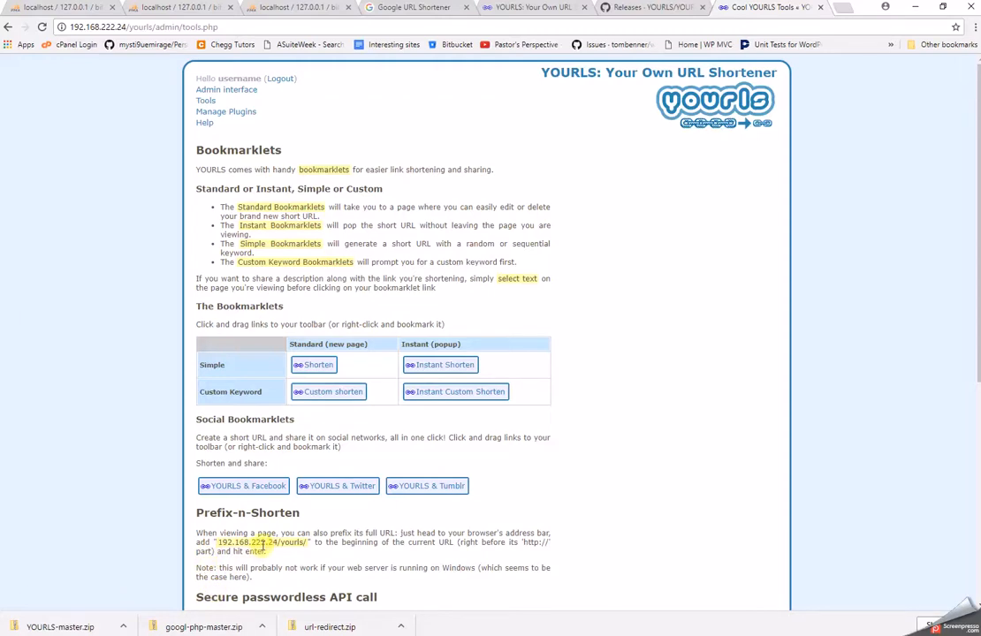
pyautogui.scroll(-1, 259, 526)
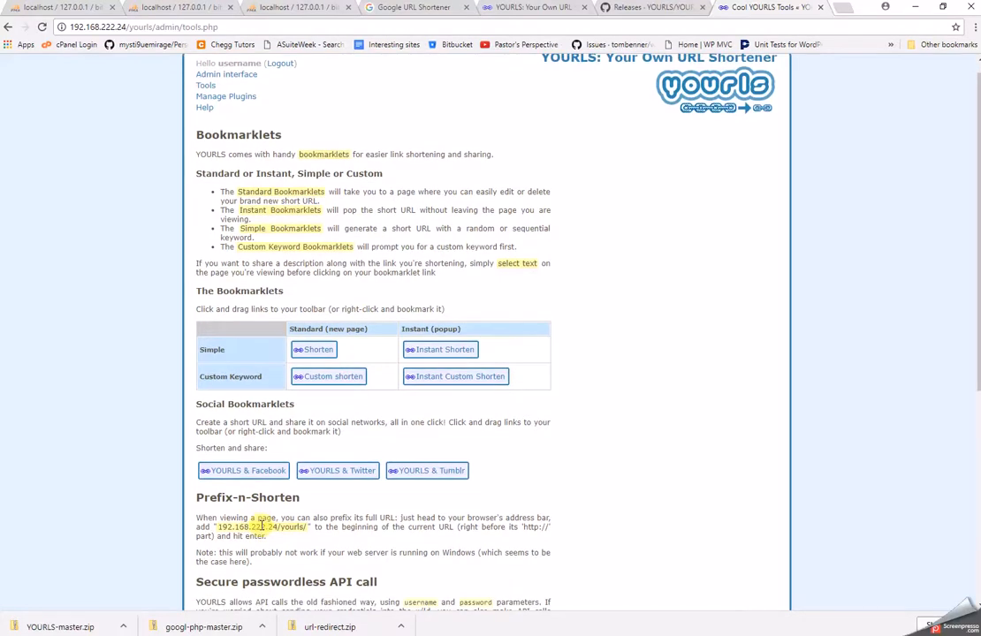
pyautogui.moveTo(198, 582); pyautogui.dragTo(385, 584)
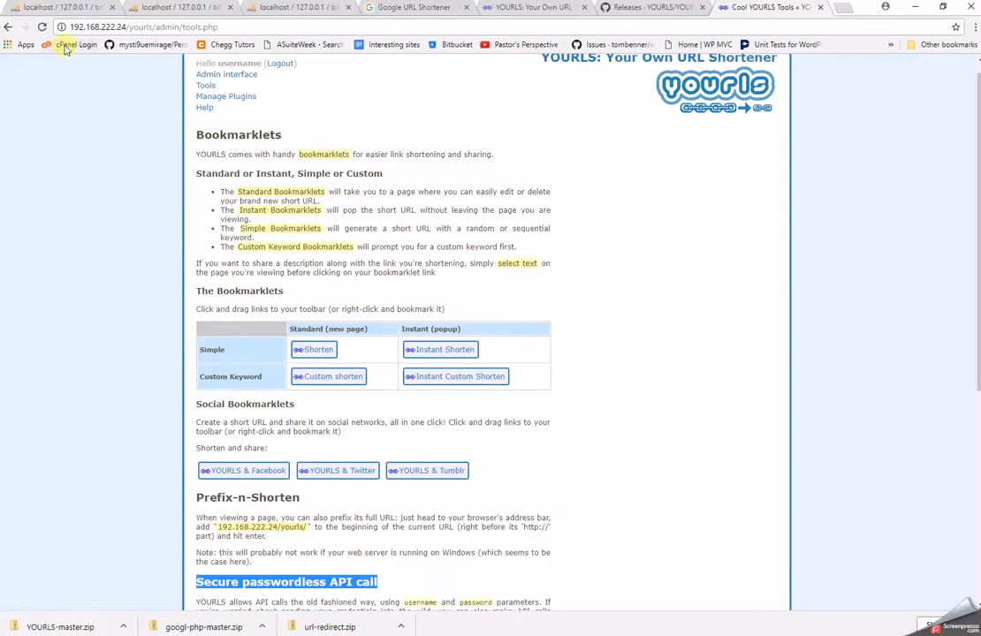
# Load the WordPress admin dashboard at localhost/summit/wp-admin.
pyautogui.click(429, 11)
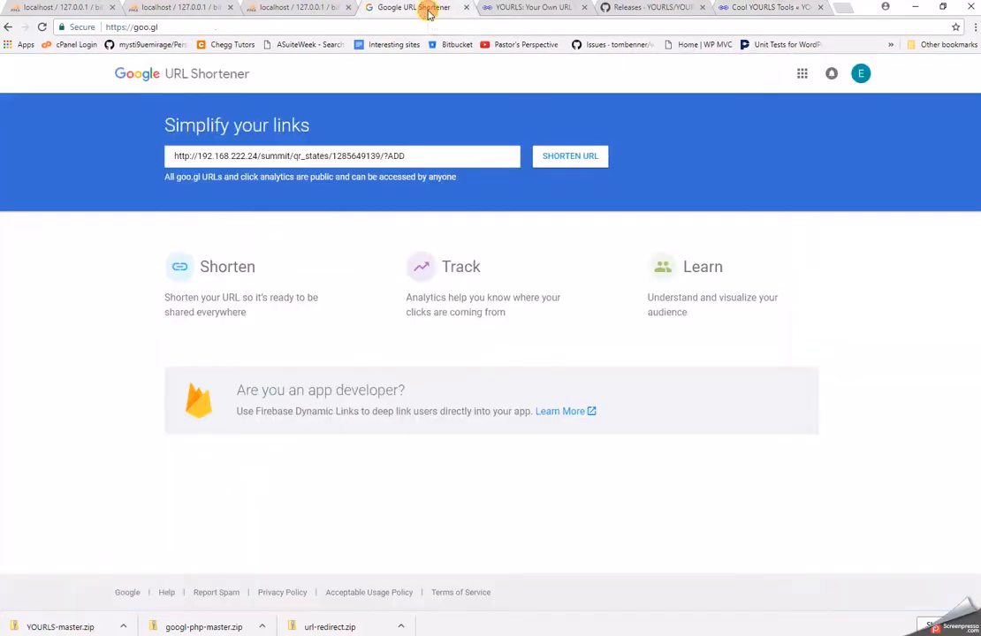
pyautogui.click(325, 5)
pyautogui.click(428, 10)
pyautogui.click(382, 27)
pyautogui.write('lo')
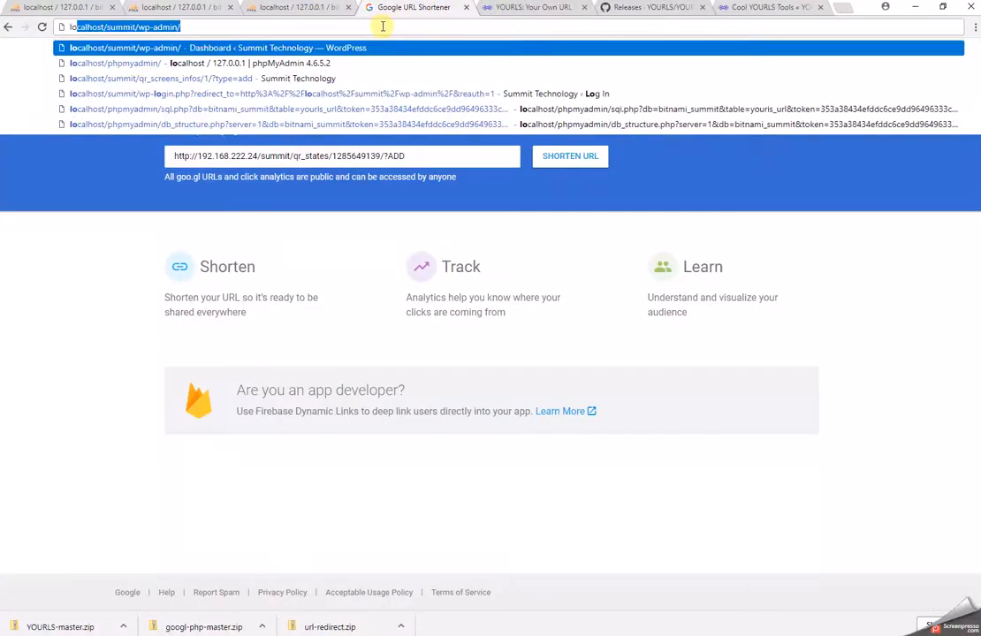
pyautogui.press('Return')
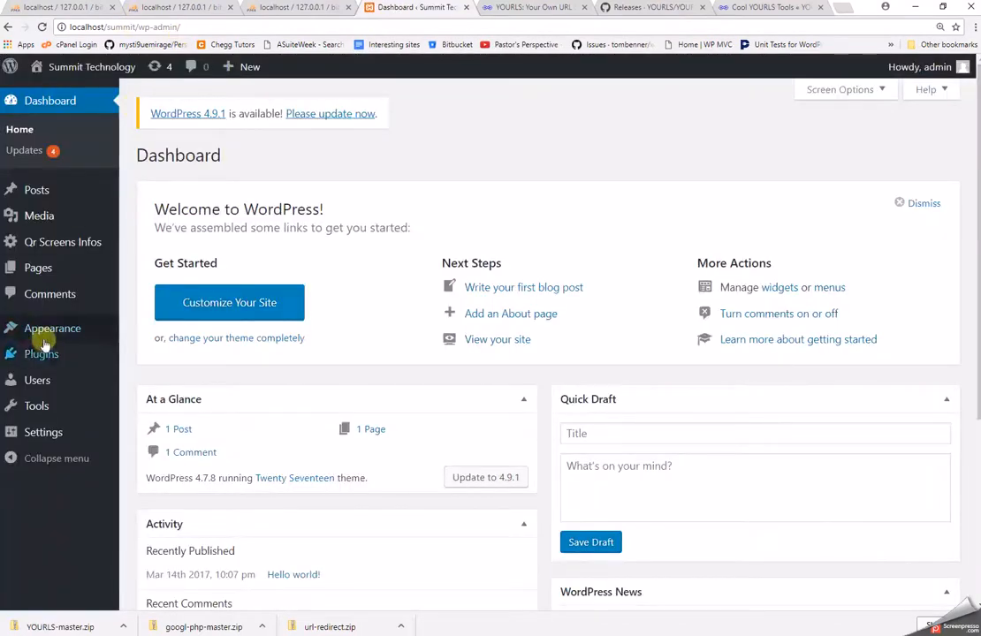
# Open the YOURLS Link Creator settings, check the installed Plugins list, and return.
pyautogui.moveTo(39, 360)
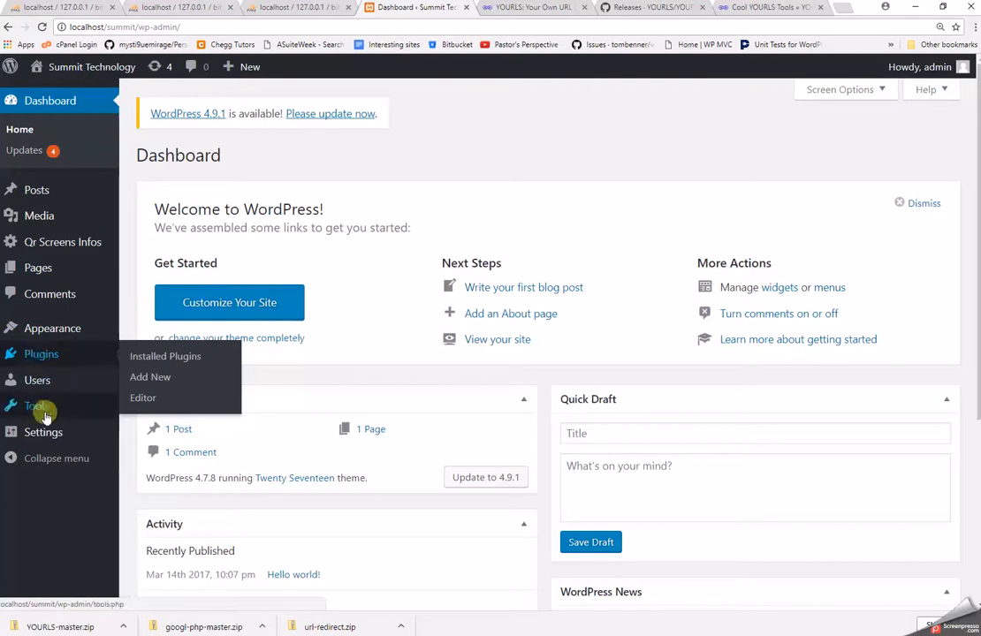
pyautogui.moveTo(39, 433)
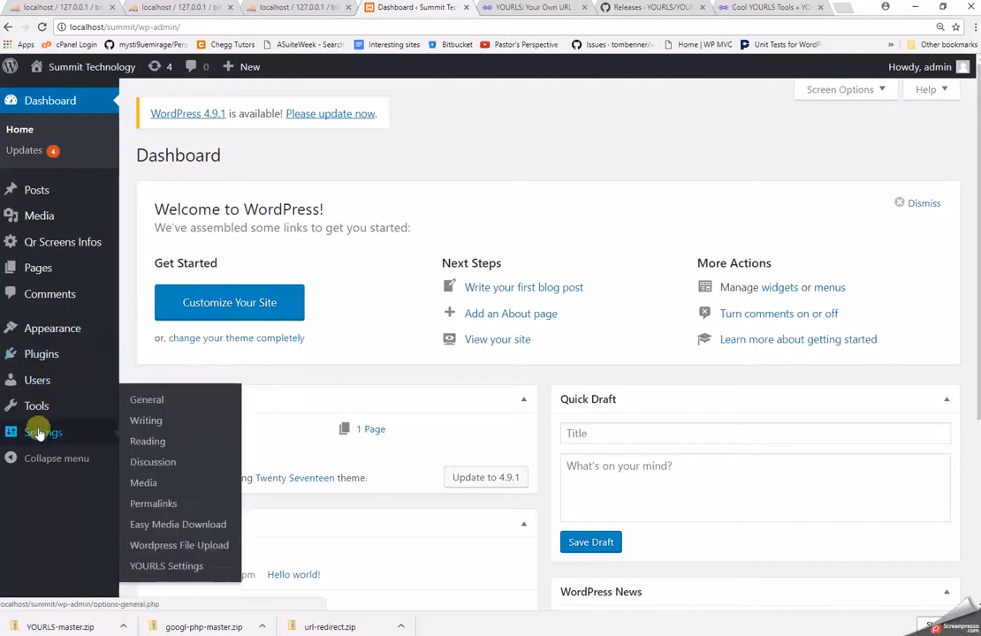
pyautogui.click(163, 569)
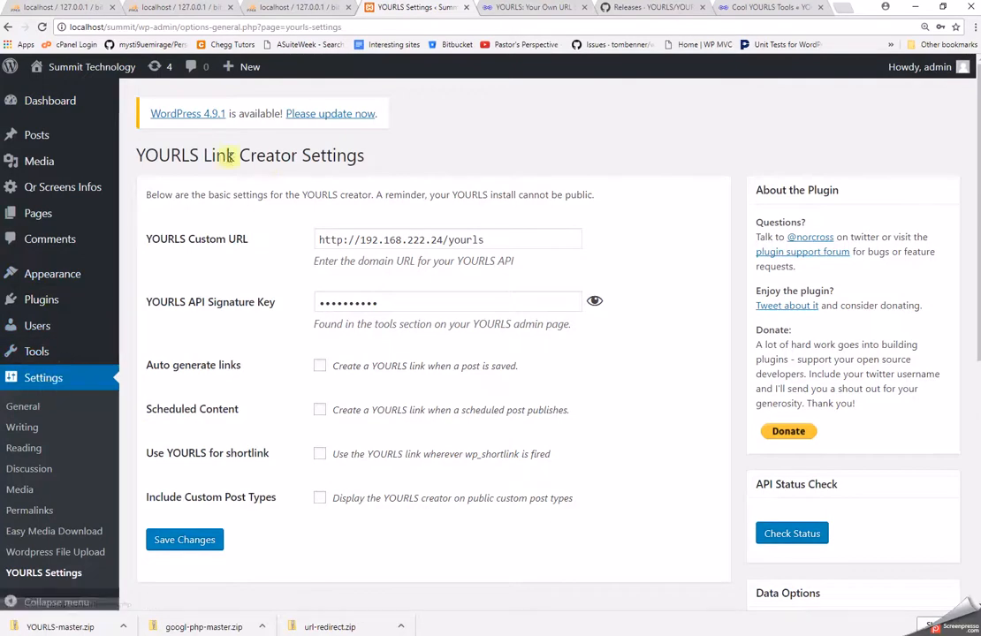
pyautogui.click(39, 301)
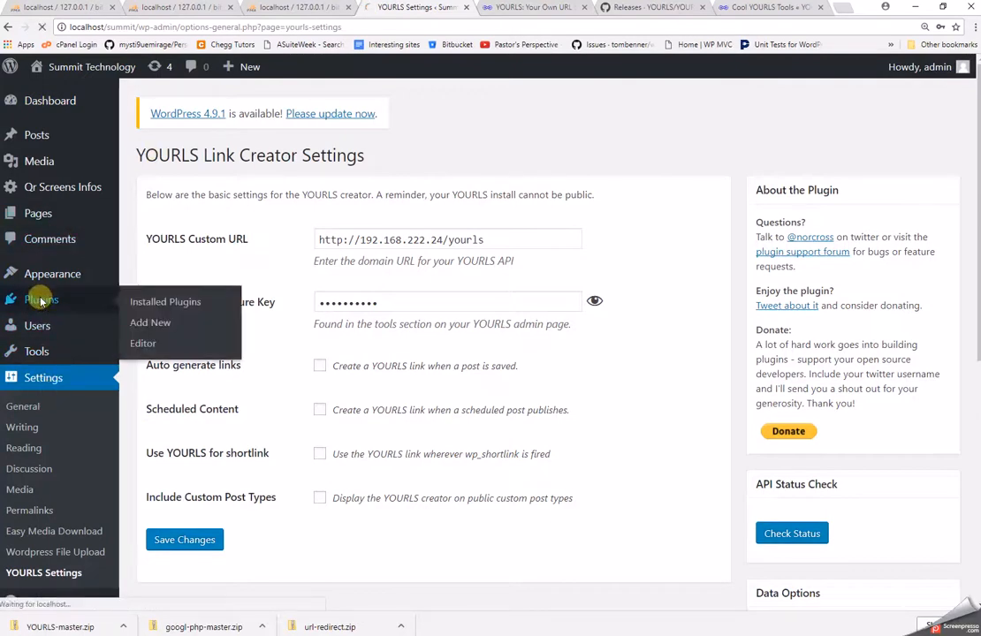
pyautogui.scroll(-2, 212, 442)
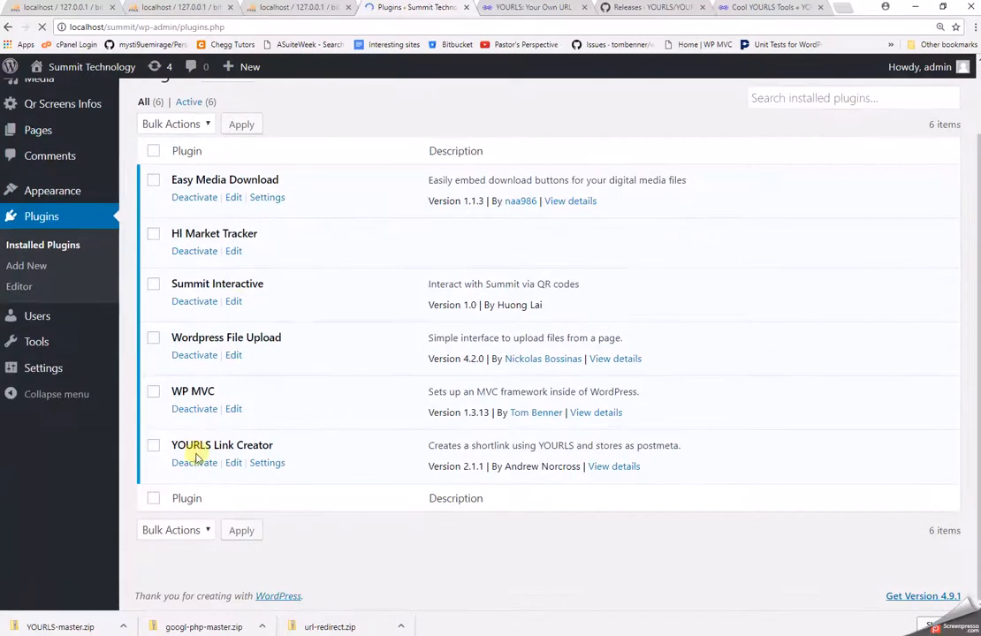
pyautogui.moveTo(55, 452)
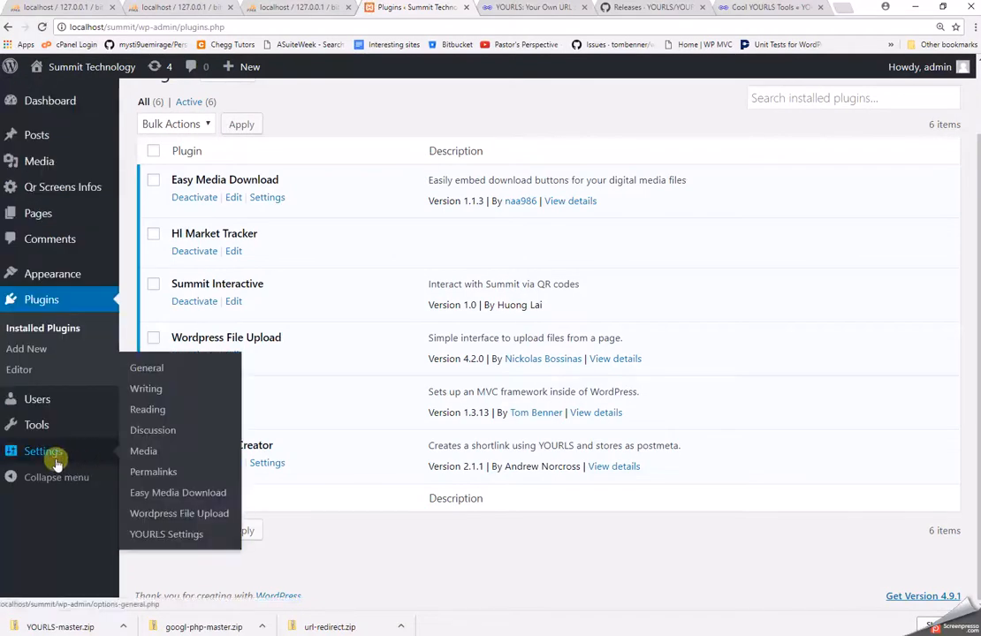
pyautogui.click(166, 539)
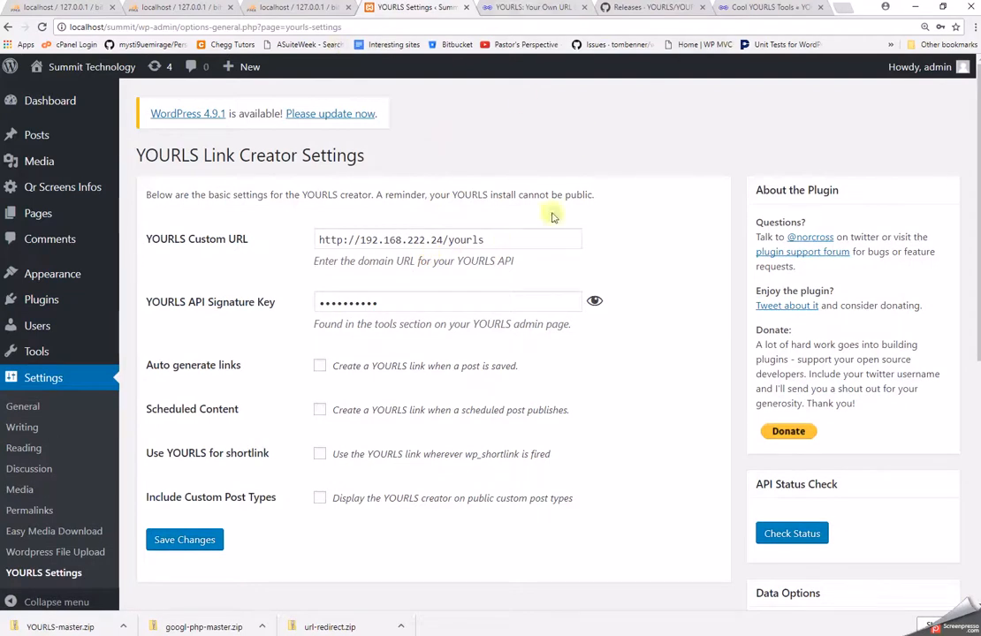
pyautogui.tripleClick(517, 241)
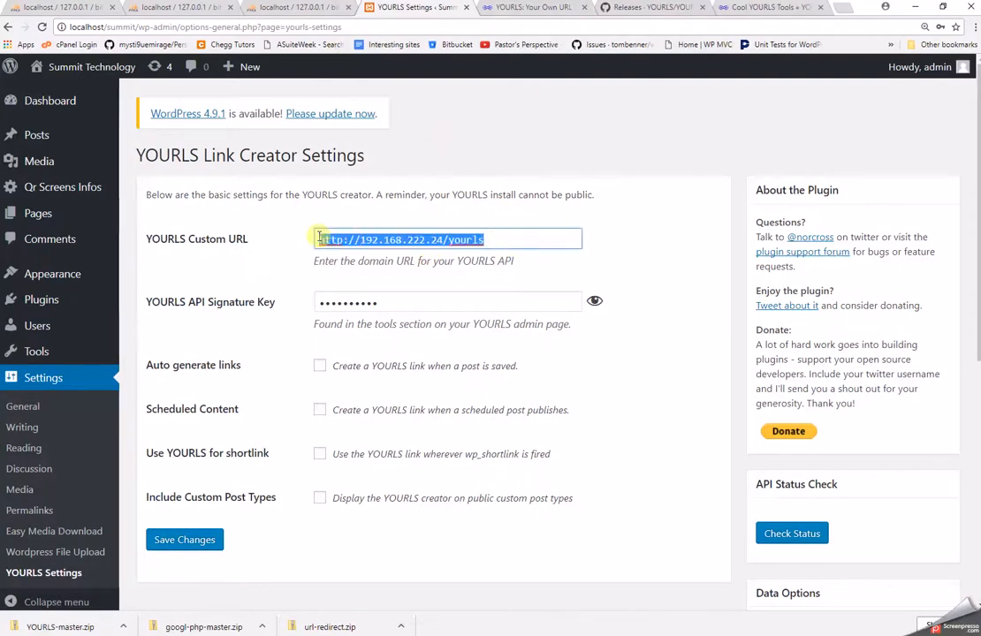
pyautogui.doubleClick(228, 303)
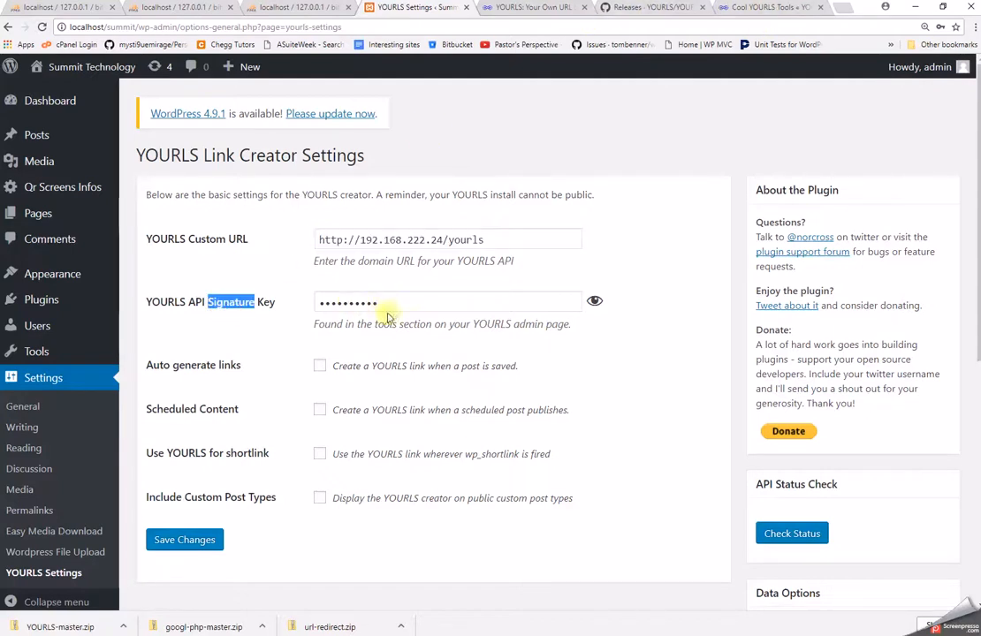
pyautogui.click(652, 9)
pyautogui.click(546, 9)
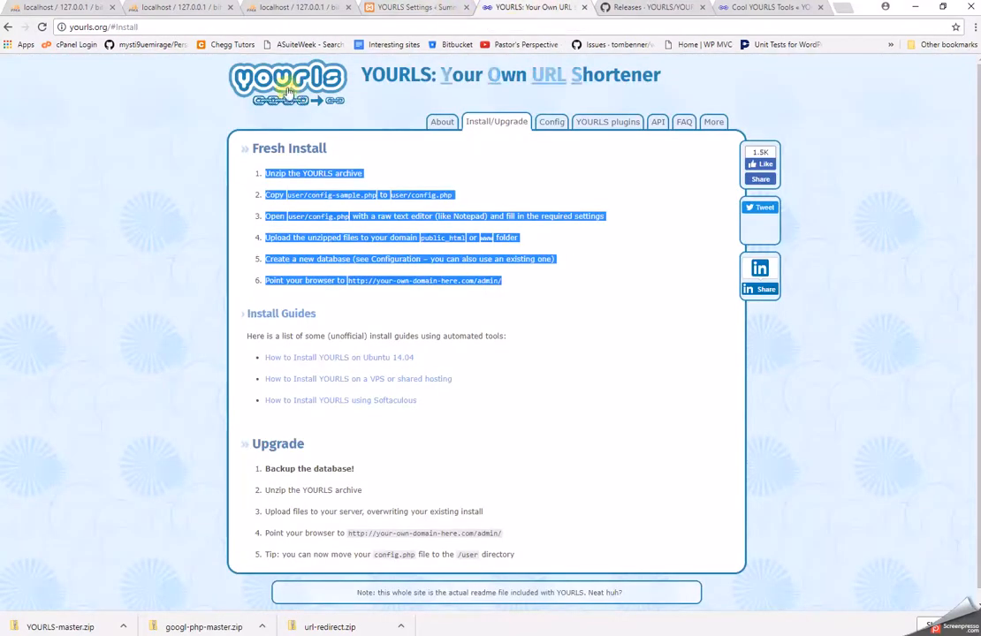
# Close the yourls.org tab, review the Cool YOURLS Tools page, then show the yourls_url table.
pyautogui.click(584, 8)
pyautogui.click(628, 8)
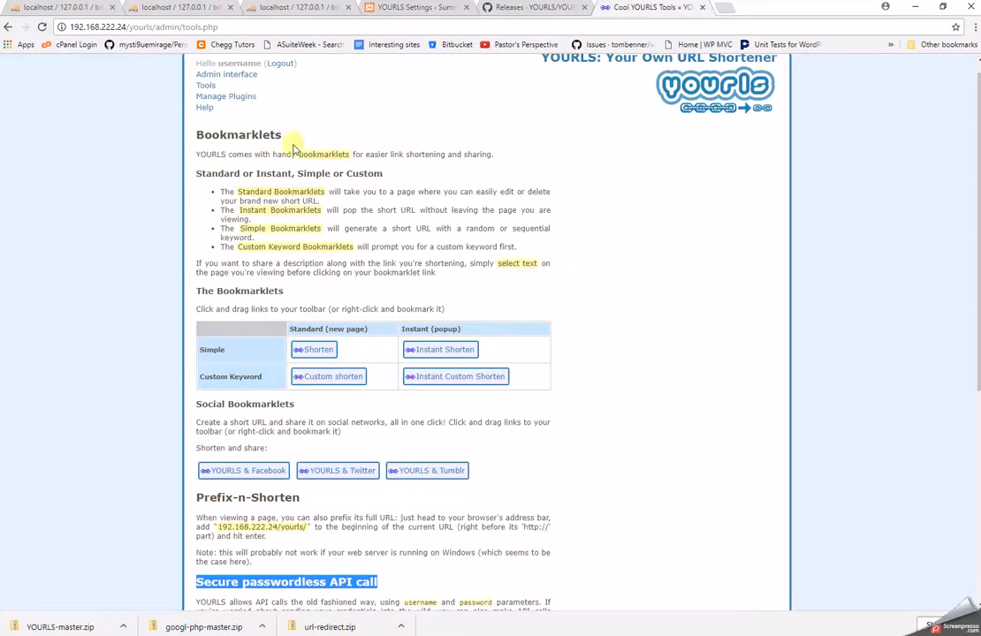
pyautogui.scroll(1, 291, 138)
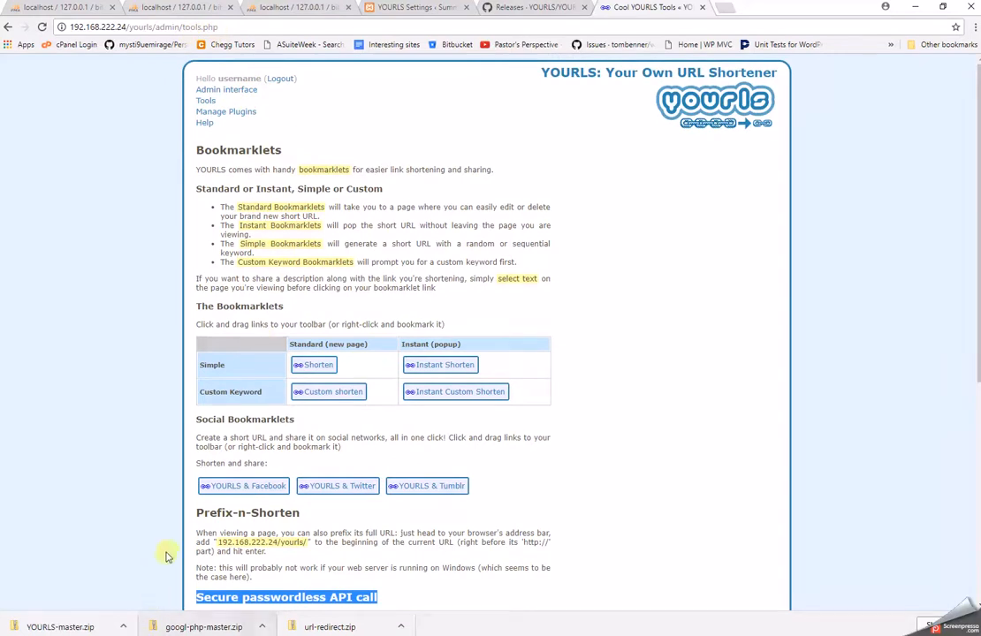
pyautogui.scroll(-1, 168, 543)
pyautogui.scroll(1, 211, 546)
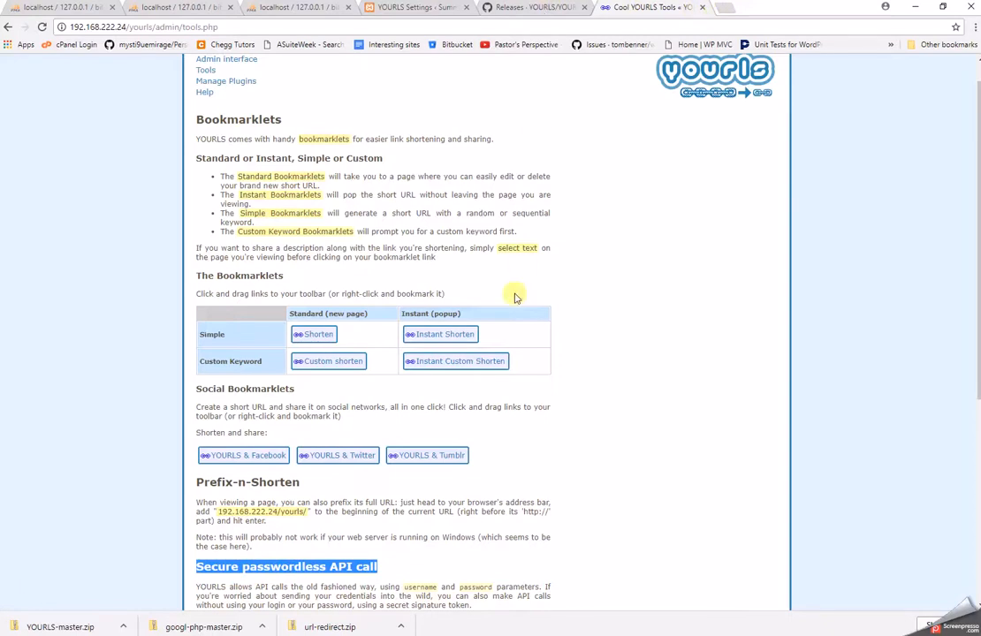
pyautogui.click(261, 7)
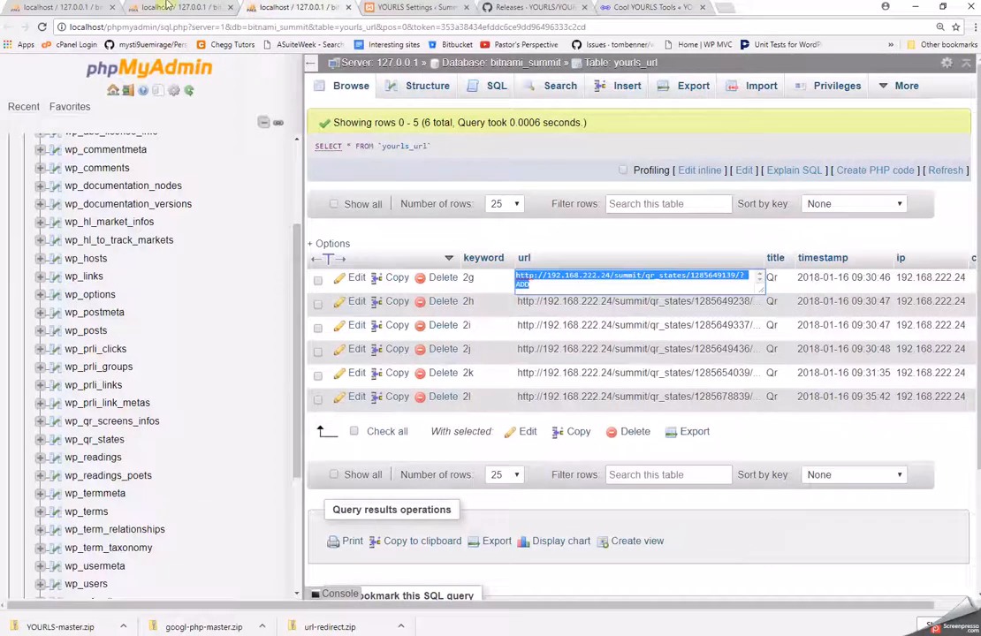
# Compare the YOURLS settings, wp_qr_states rows and yourls_url links, then bring up mediaquarium folder 1.
pyautogui.click(418, 8)
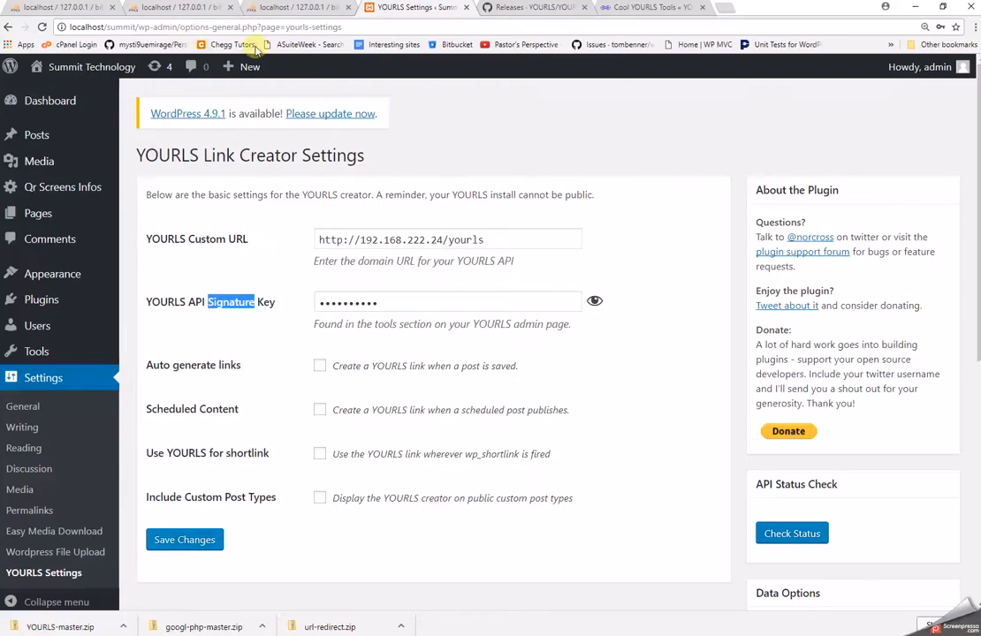
pyautogui.click(209, 10)
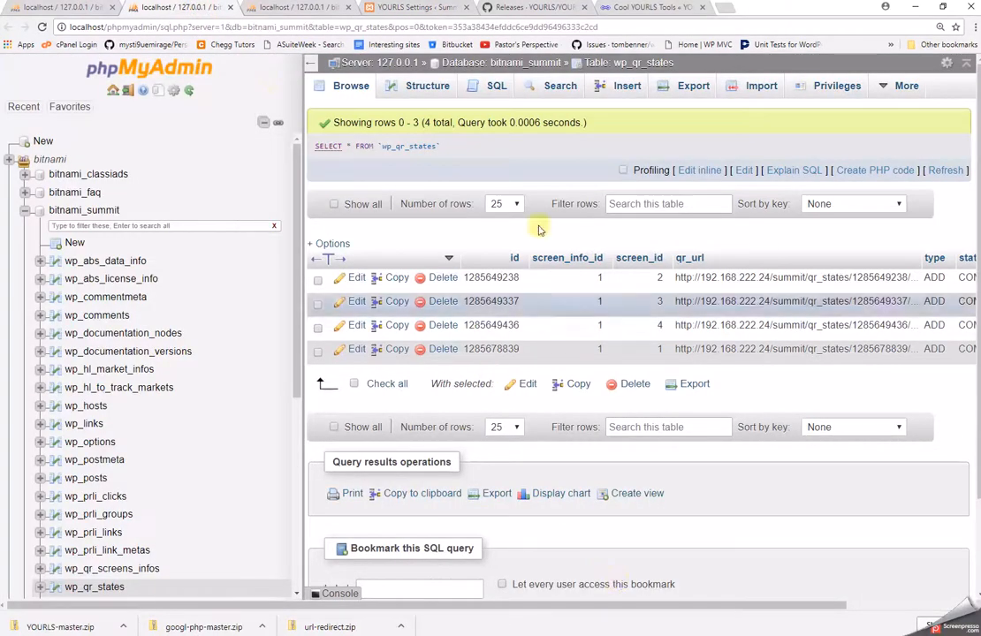
pyautogui.click(315, 9)
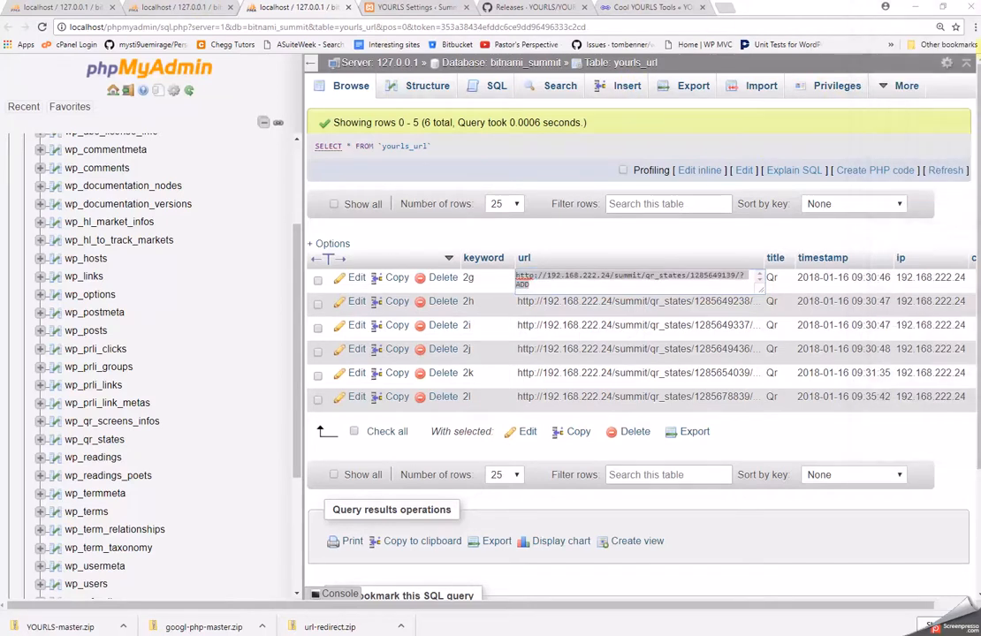
pyautogui.click(929, 38)
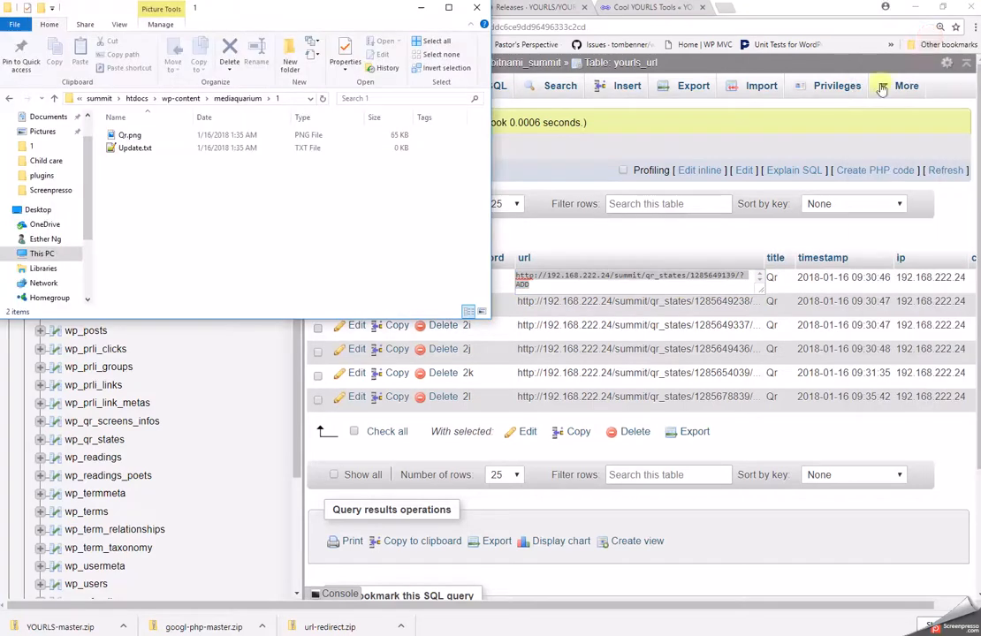
# Close the yourls folder window and move mediaquarium folder 2 fully on screen.
pyautogui.click(961, 132)
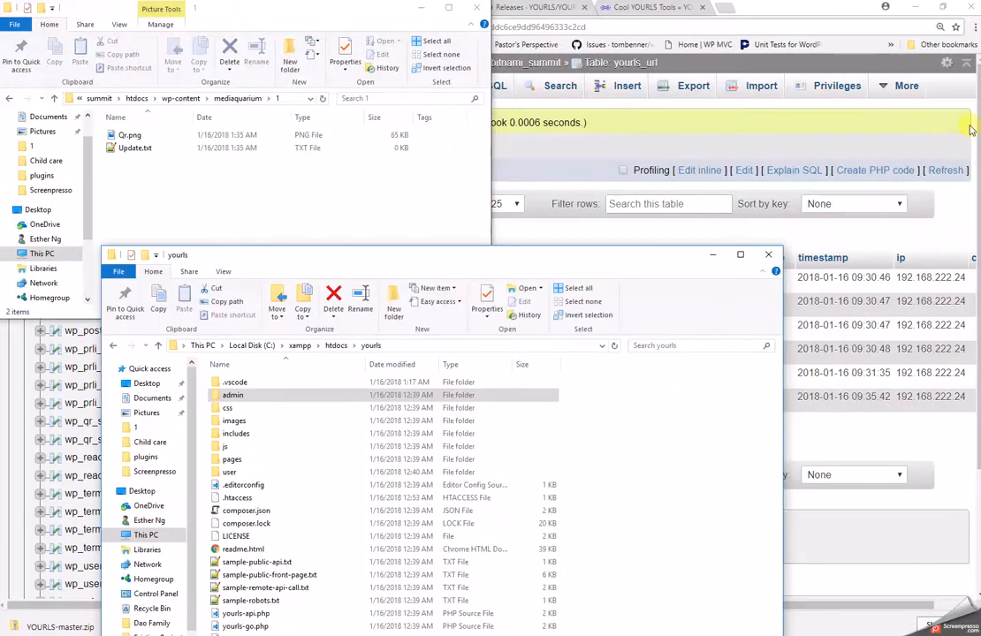
pyautogui.click(768, 254)
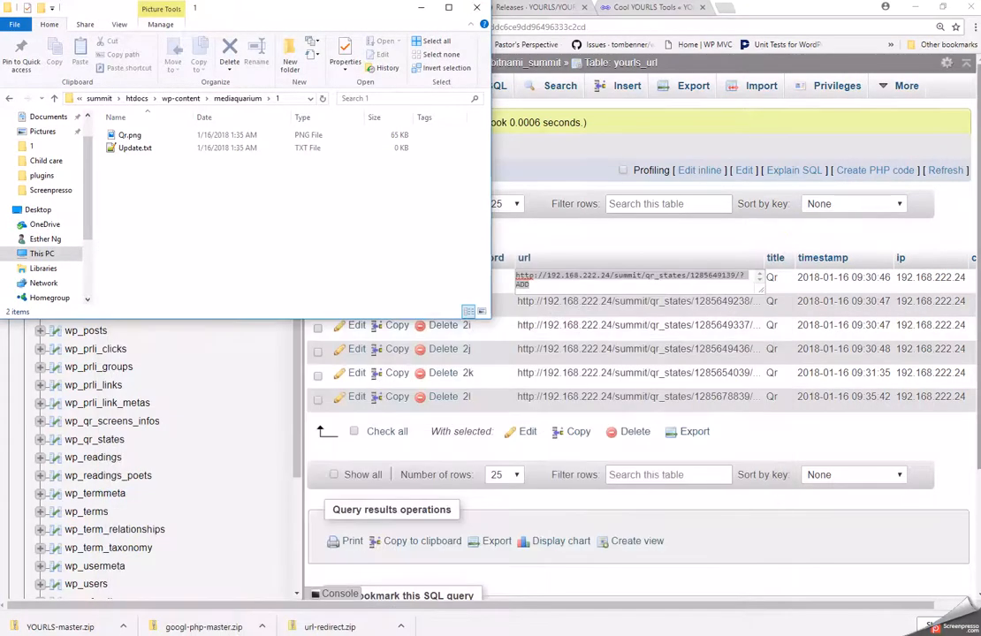
pyautogui.click(963, 163)
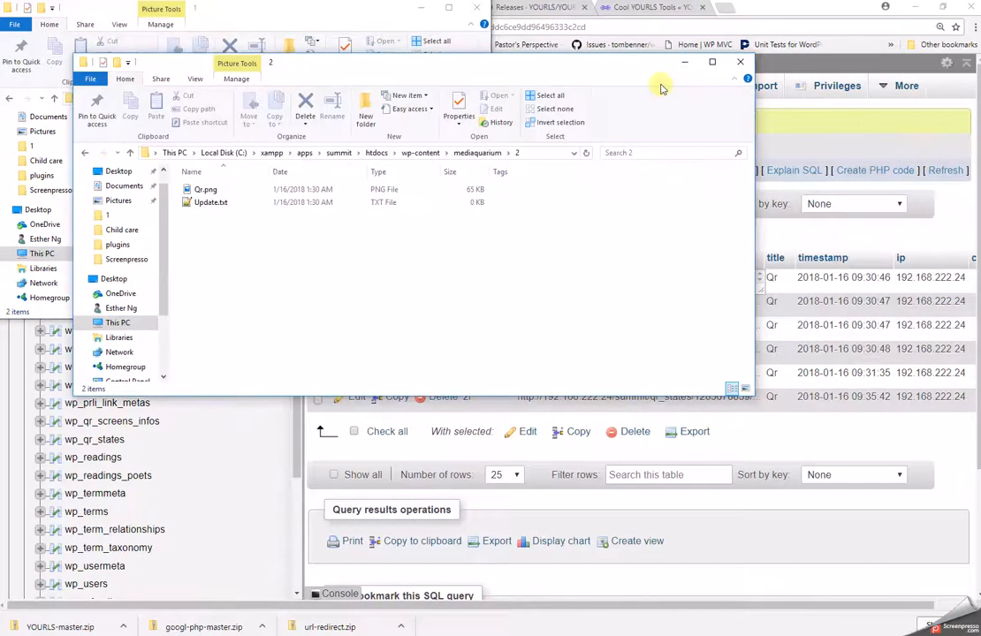
pyautogui.moveTo(504, 49); pyautogui.dragTo(754, 9)
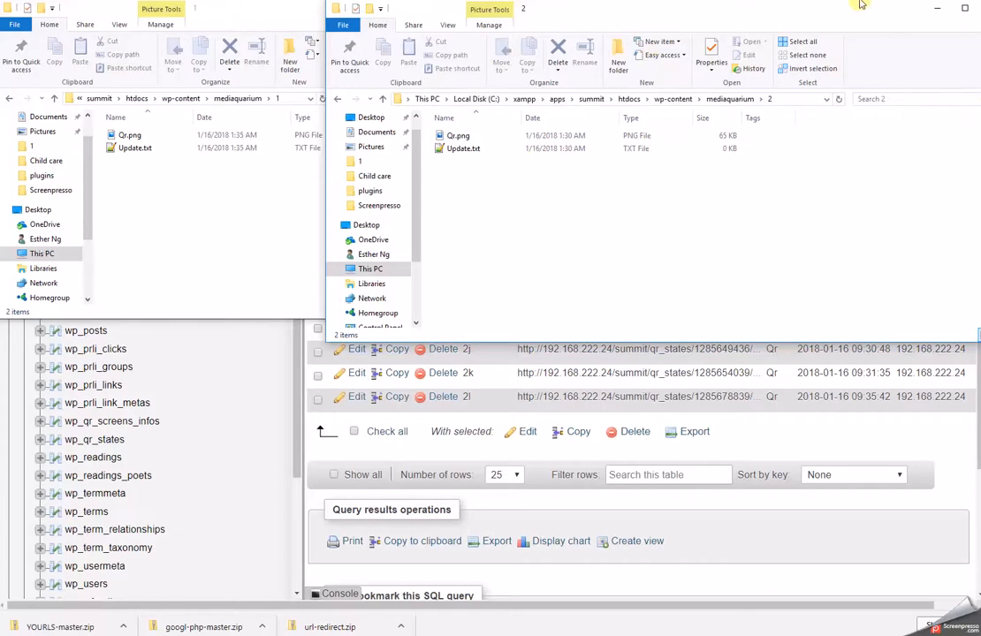
pyautogui.moveTo(854, 10); pyautogui.dragTo(829, 13)
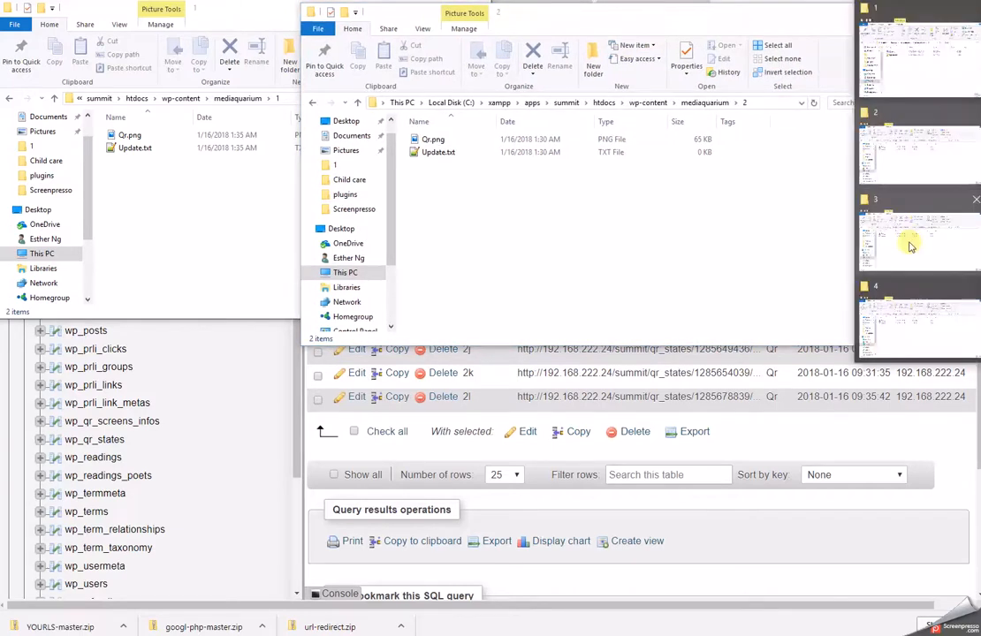
# Check mediaquarium folders 3 and 4, then close the folder 2 and 4 windows.
pyautogui.click(910, 245)
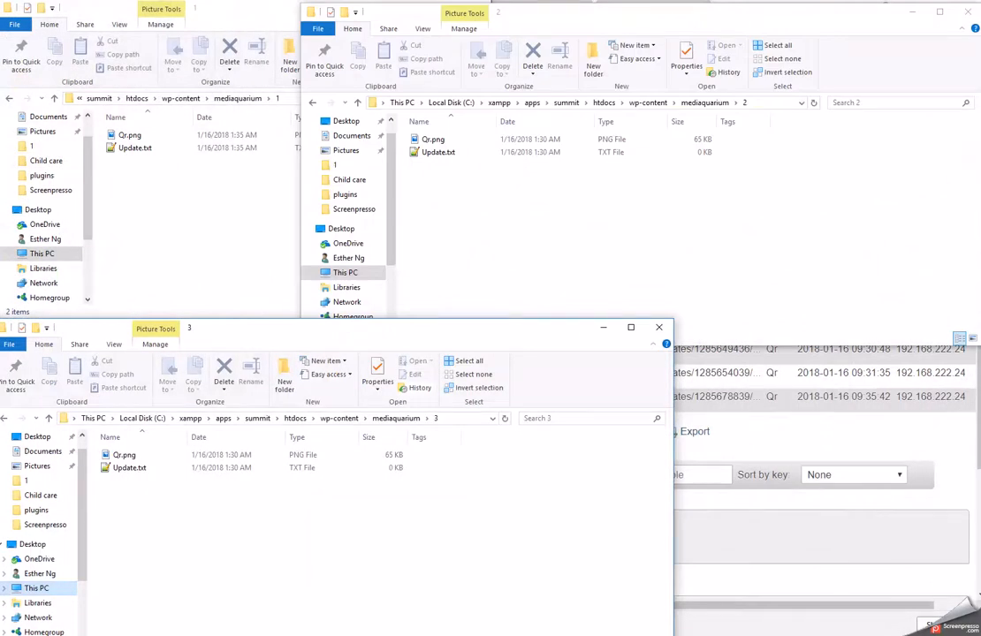
pyautogui.moveTo(956, 208)
pyautogui.click(898, 307)
pyautogui.moveTo(883, 314); pyautogui.dragTo(534, 309)
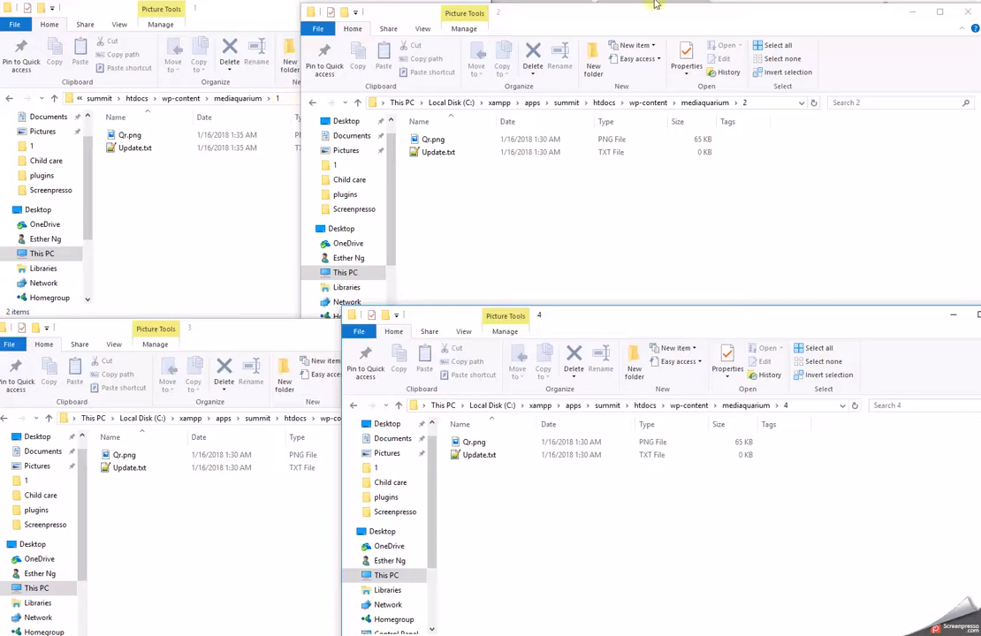
pyautogui.click(963, 12)
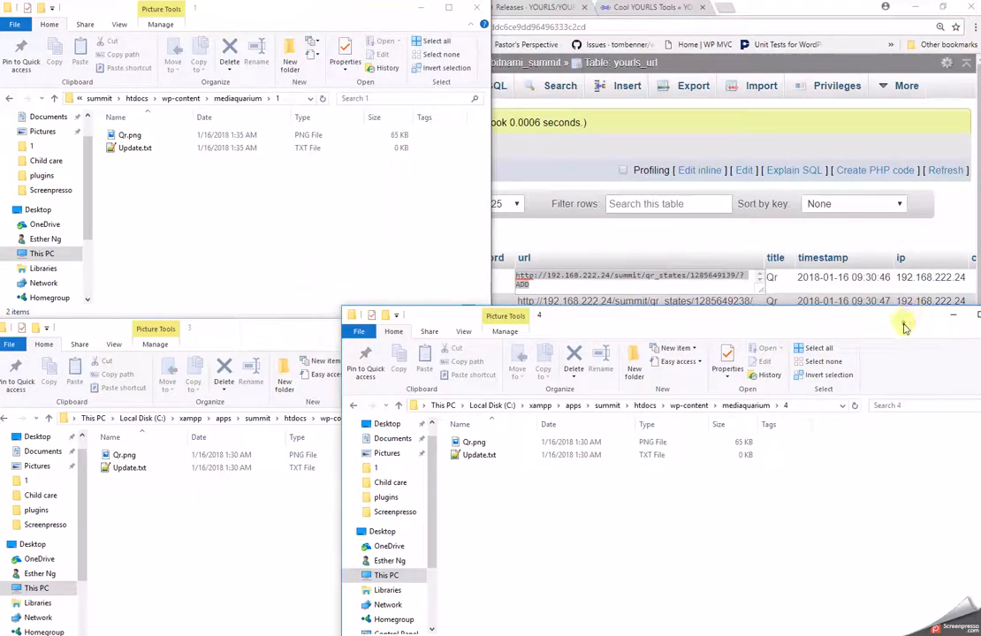
pyautogui.moveTo(902, 319); pyautogui.dragTo(661, 319)
pyautogui.click(766, 314)
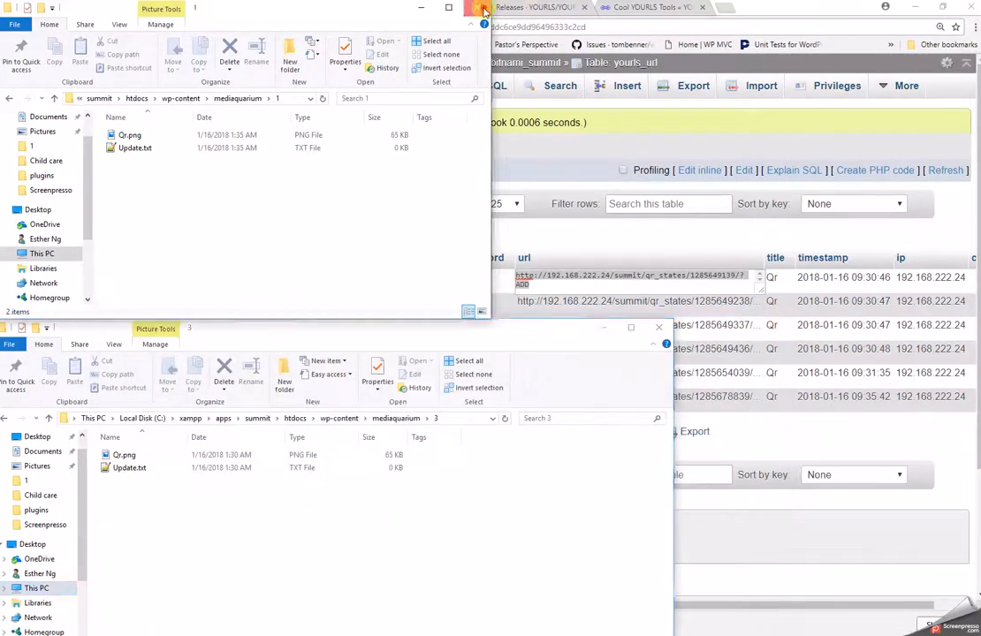
pyautogui.click(420, 7)
# Close the folder 3 window and open a new File Explorer window positioned higher up.
pyautogui.click(655, 327)
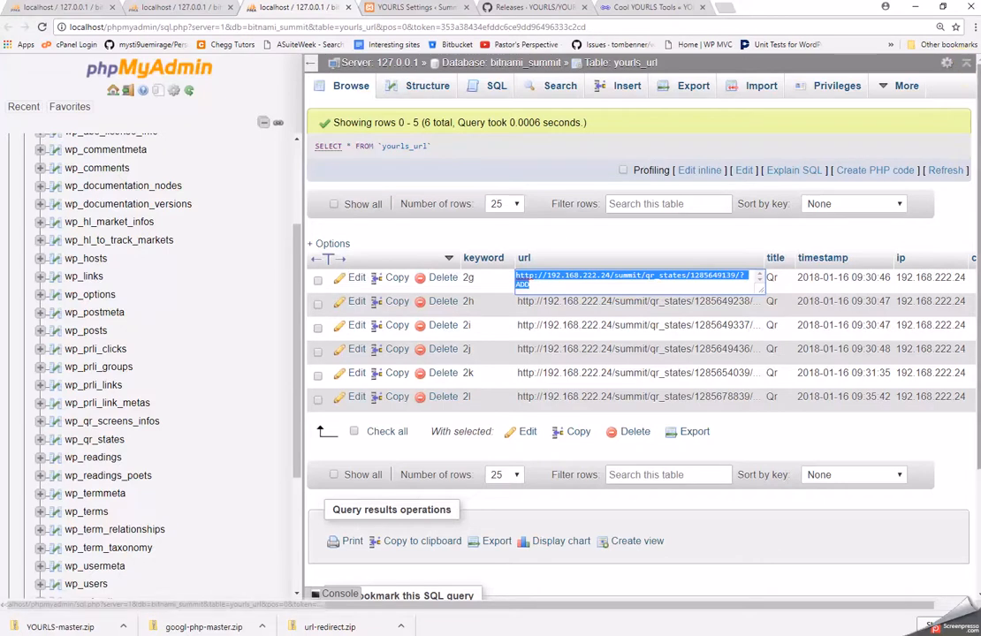
pyautogui.press('super+e')
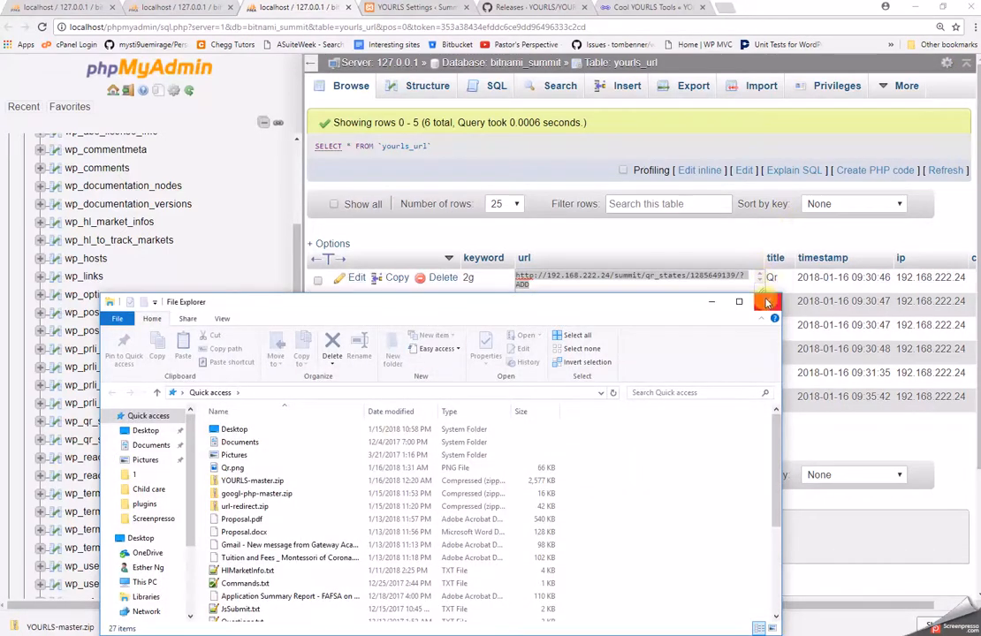
pyautogui.moveTo(662, 311); pyautogui.dragTo(613, 232)
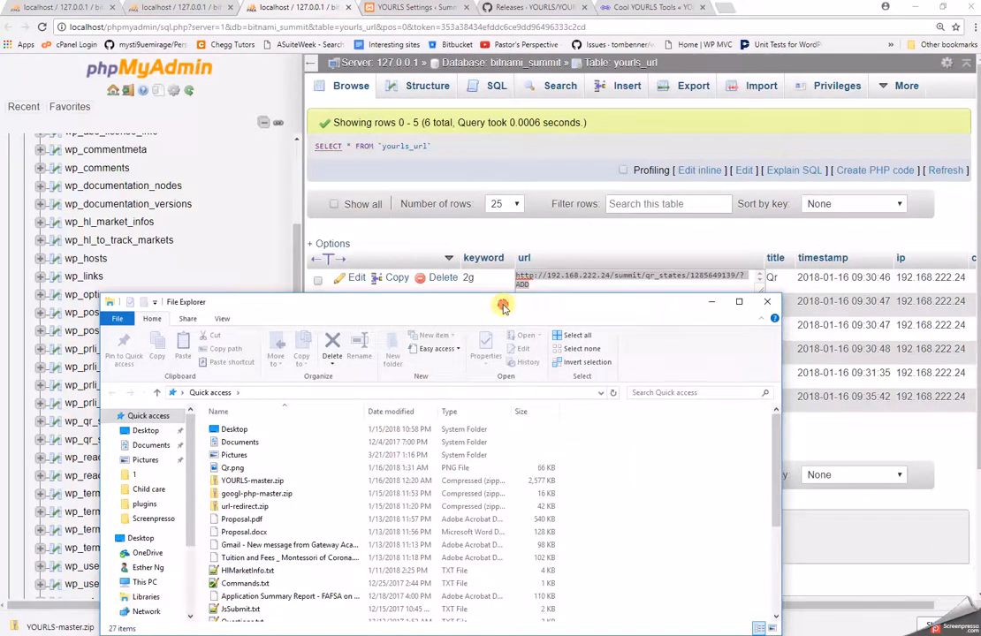
pyautogui.moveTo(504, 306); pyautogui.dragTo(500, 166)
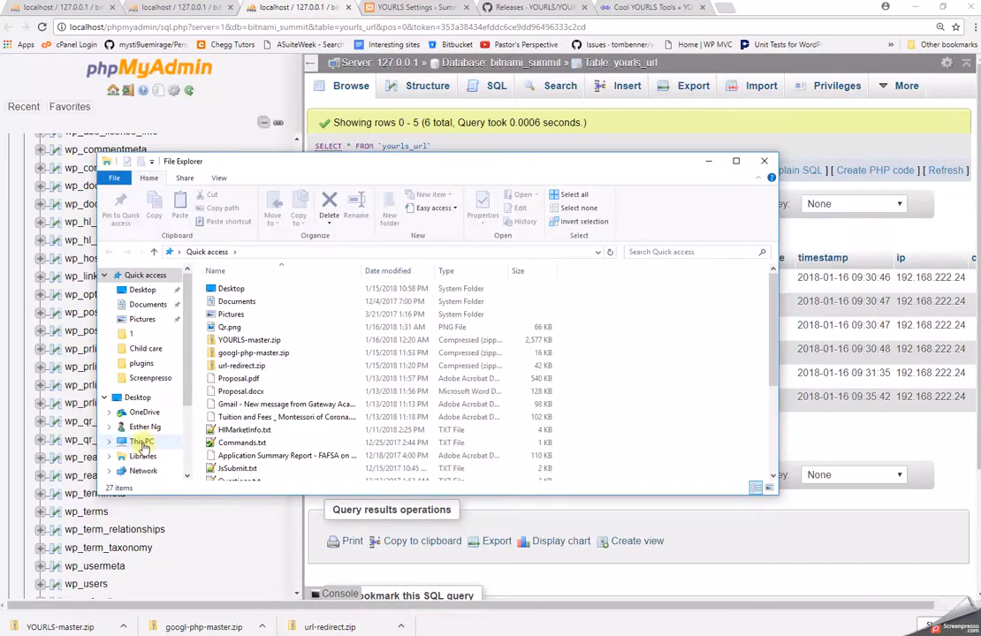
# Browse to C:\xampp\htdocs\yourls\user and select config.php.
pyautogui.click(138, 441)
pyautogui.doubleClick(283, 394)
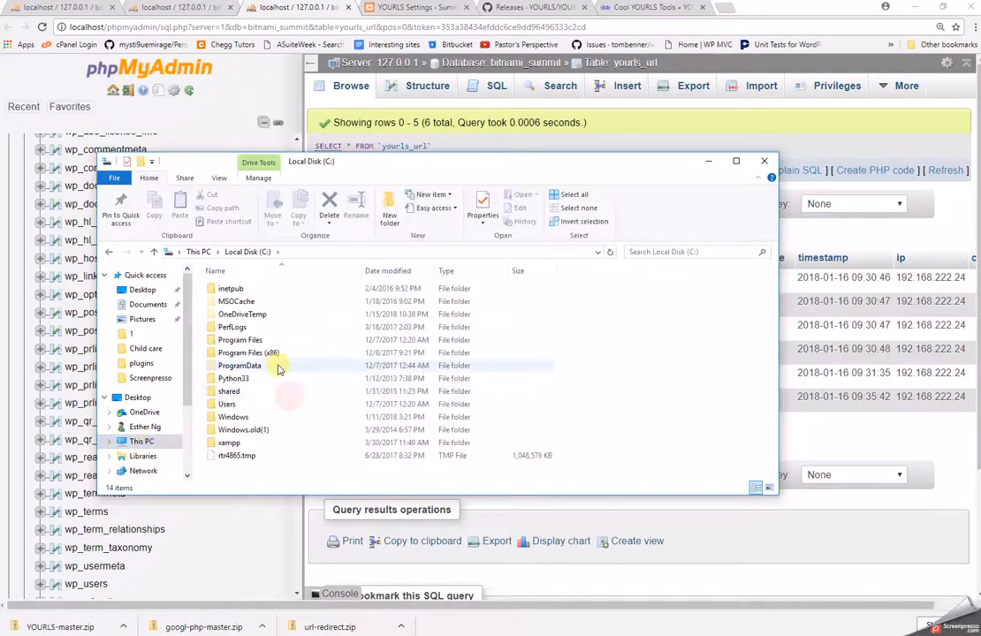
pyautogui.doubleClick(230, 445)
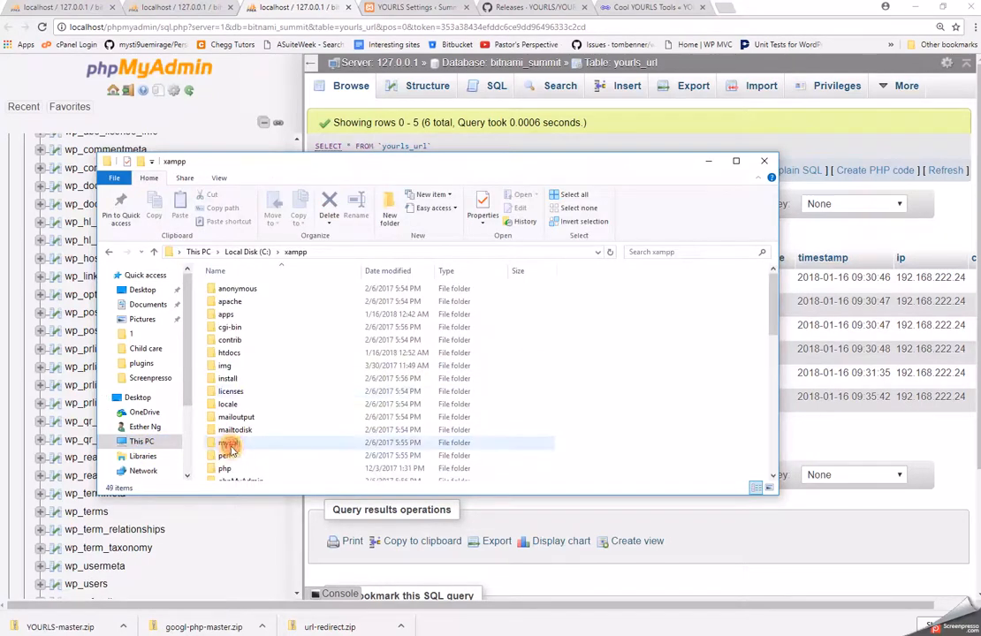
pyautogui.scroll(-1, 319, 461)
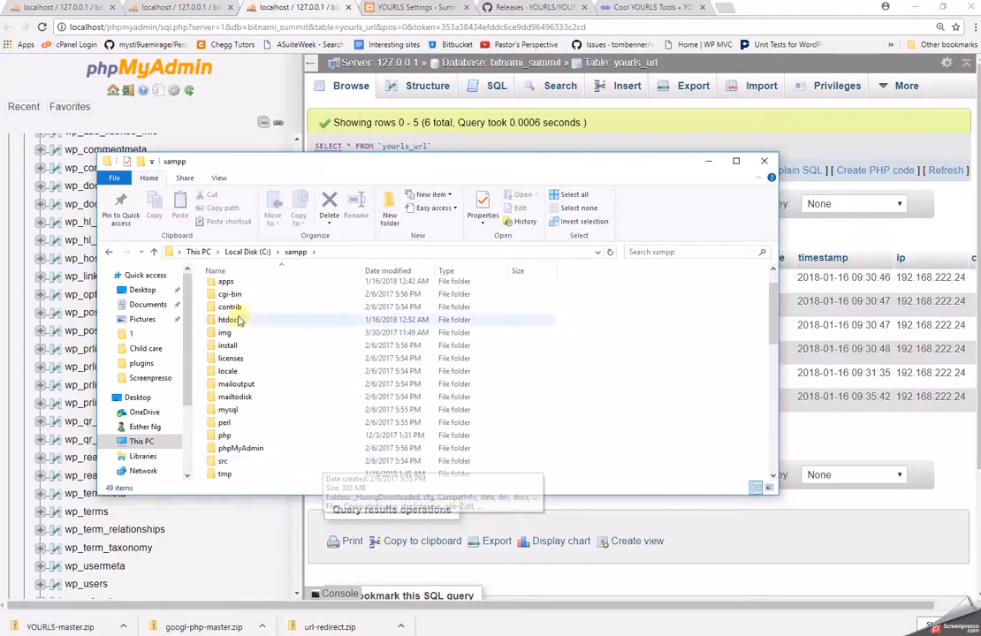
pyautogui.scroll(1, 242, 327)
pyautogui.click(238, 355)
pyautogui.doubleClick(240, 356)
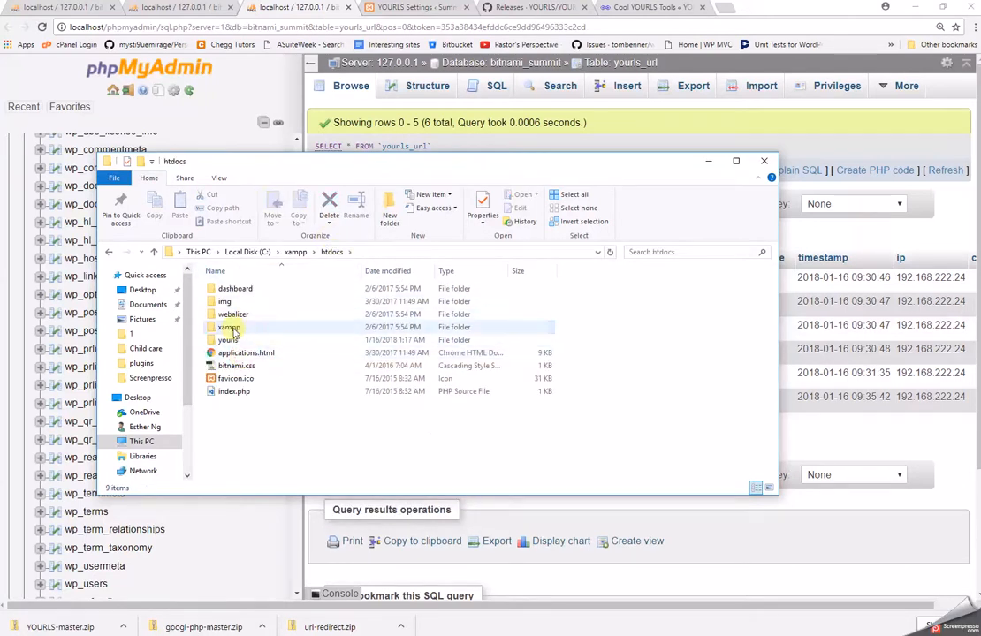
pyautogui.click(228, 341)
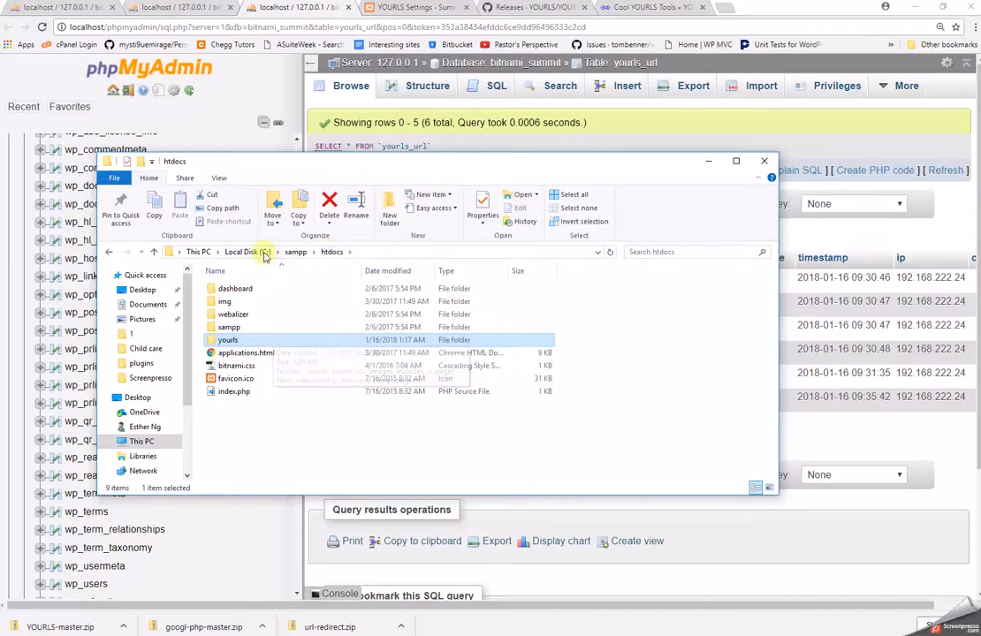
pyautogui.doubleClick(232, 341)
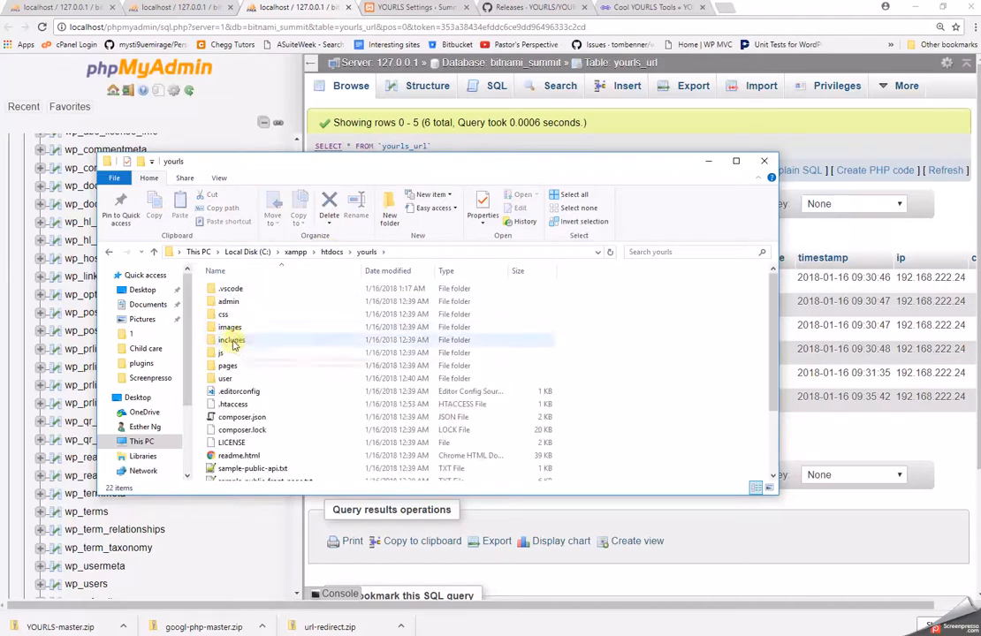
pyautogui.doubleClick(227, 378)
pyautogui.click(234, 316)
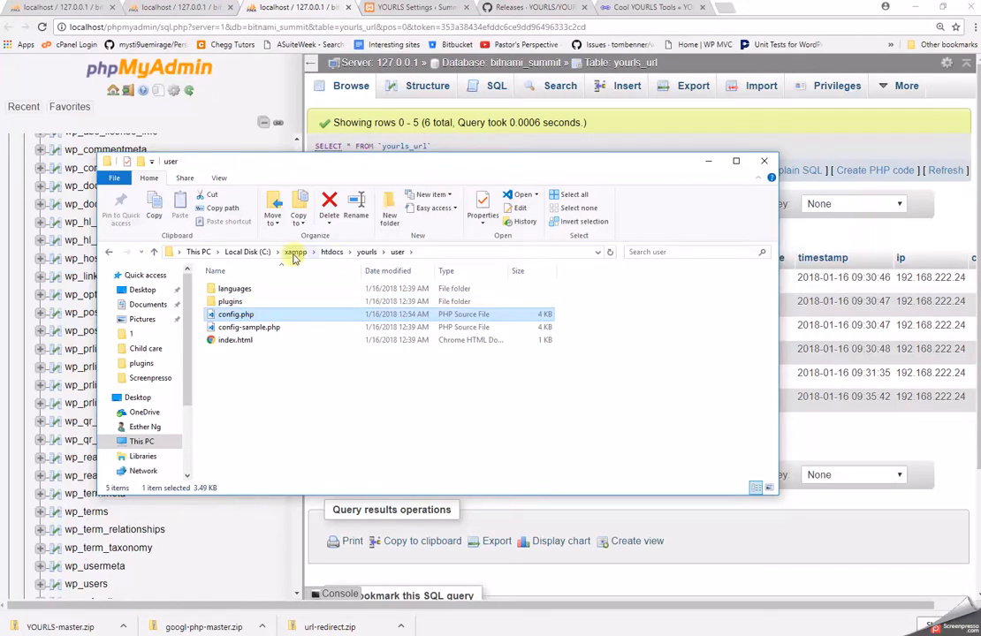
# Go from the C: drive root to xampp\apps\summit\htdocs and select wp-config.php.
pyautogui.click(250, 252)
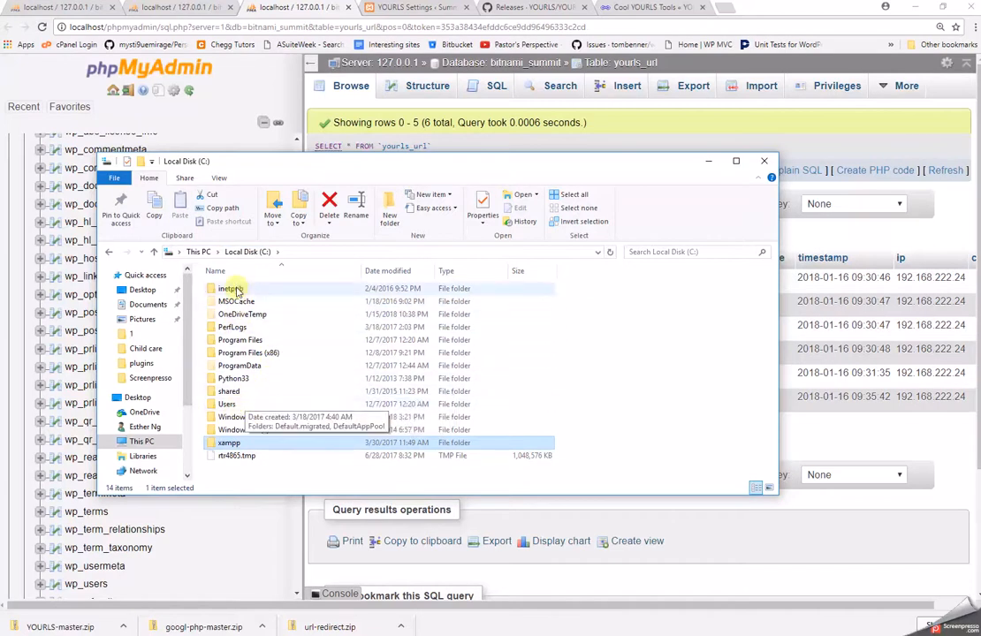
pyautogui.doubleClick(245, 444)
pyautogui.doubleClick(231, 314)
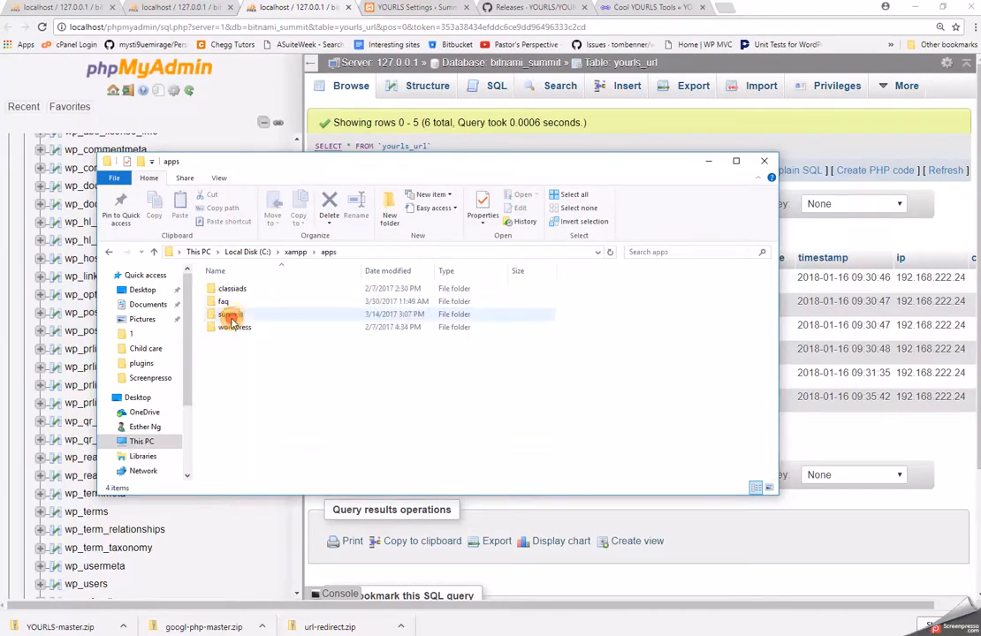
pyautogui.doubleClick(231, 314)
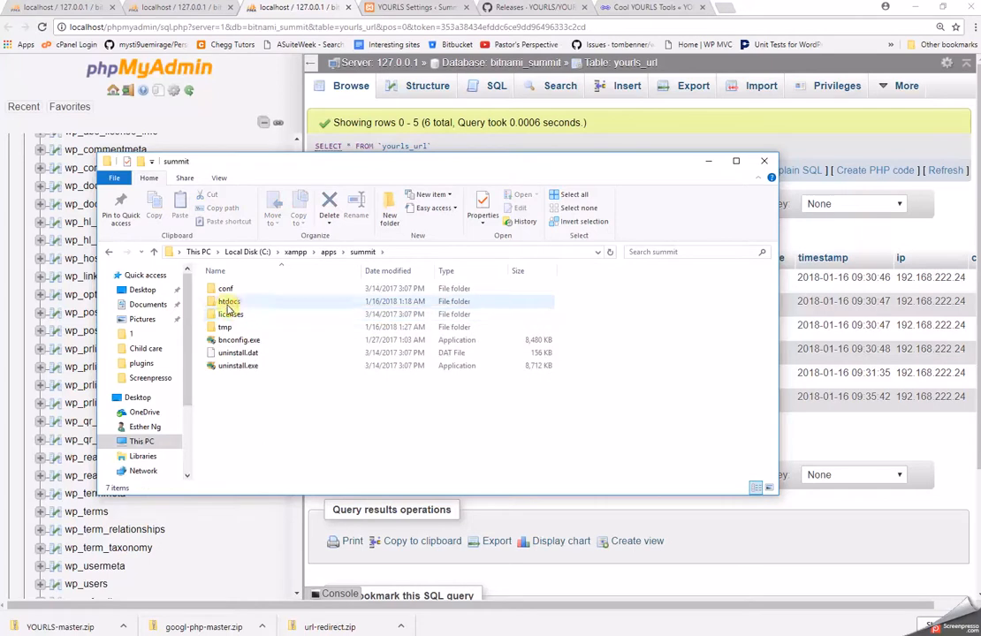
pyautogui.doubleClick(228, 304)
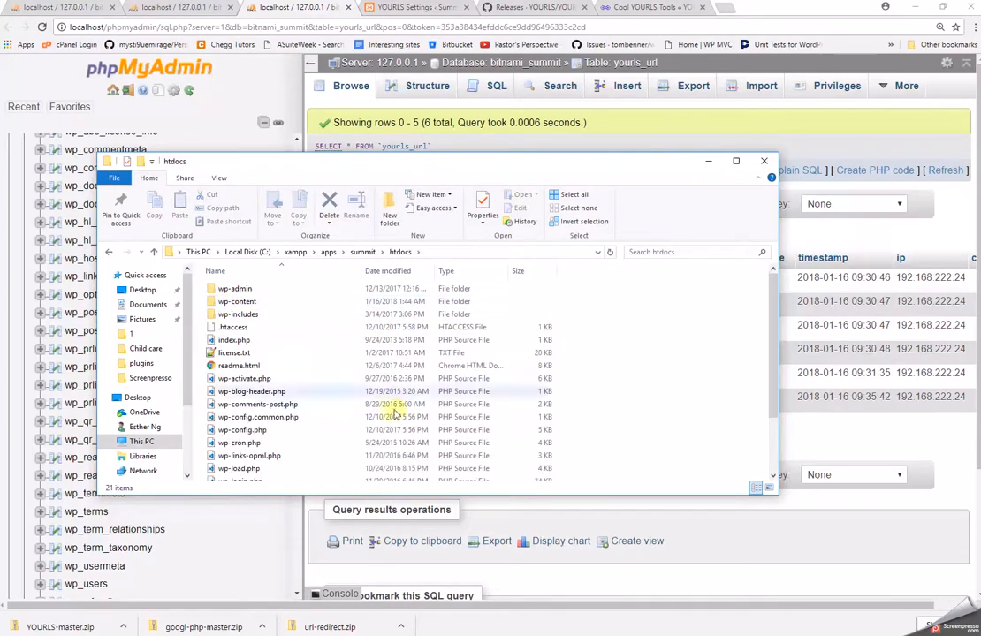
pyautogui.scroll(-2, 338, 462)
pyautogui.click(250, 398)
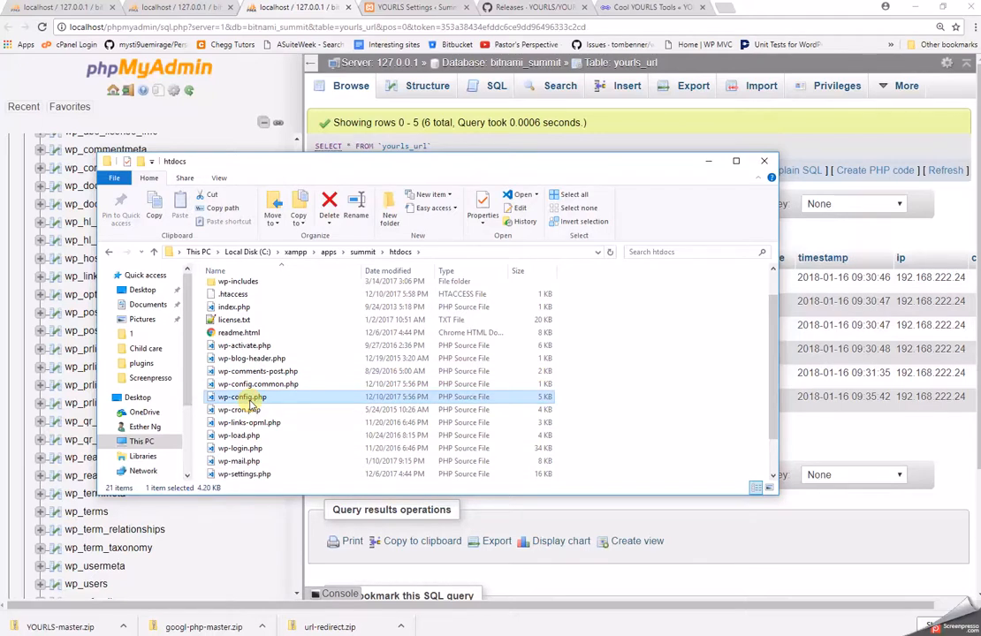
# Compare the Tools page address's IP with the your-own-domain placeholder on config line 35.
pyautogui.click(633, 11)
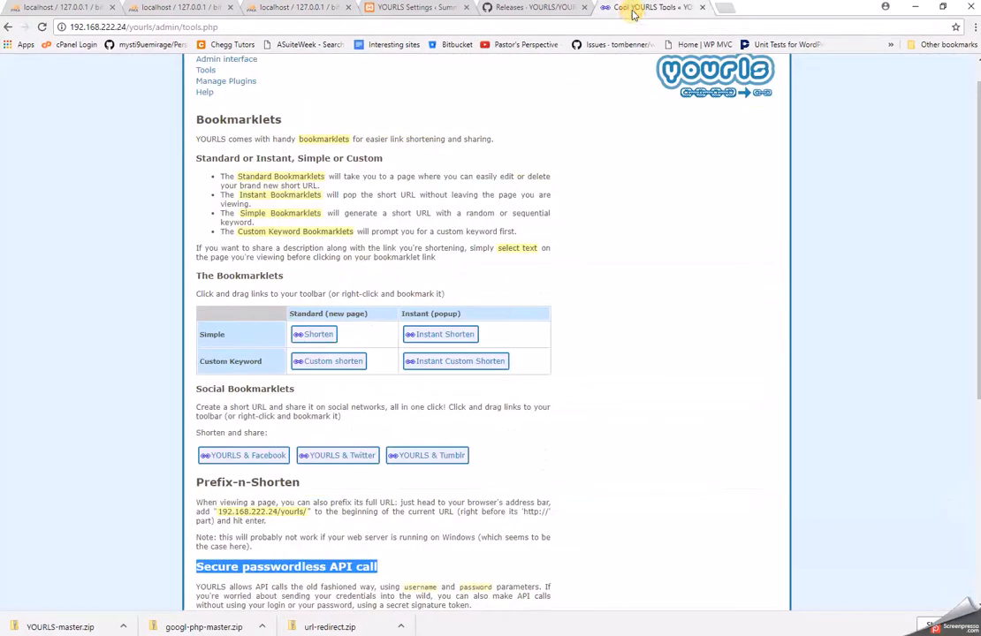
pyautogui.click(87, 27)
pyautogui.click(70, 28)
pyautogui.moveTo(69, 27); pyautogui.dragTo(123, 25)
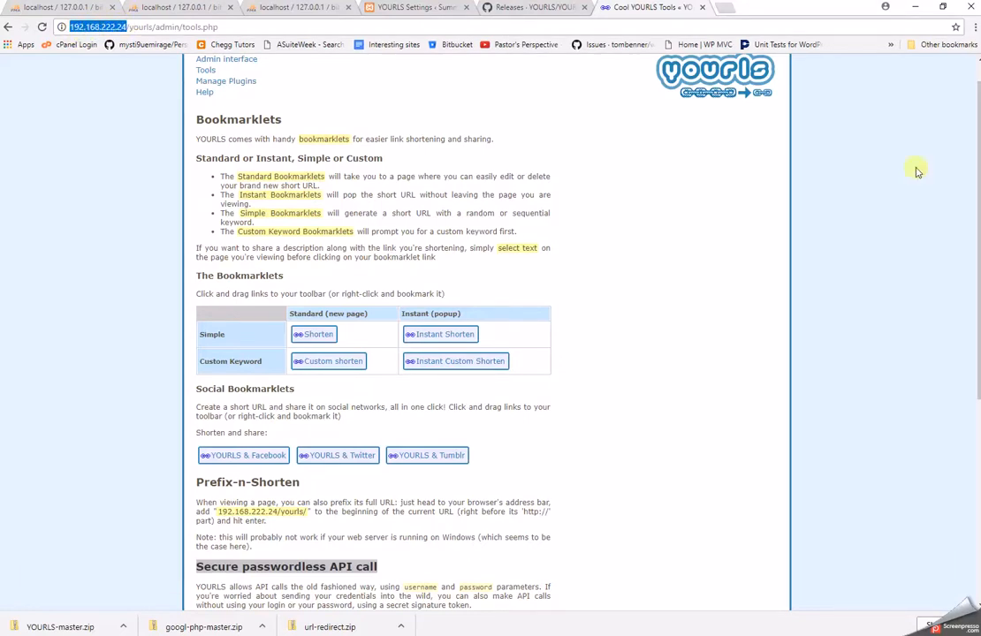
pyautogui.hotkey('alt', 'Tab')
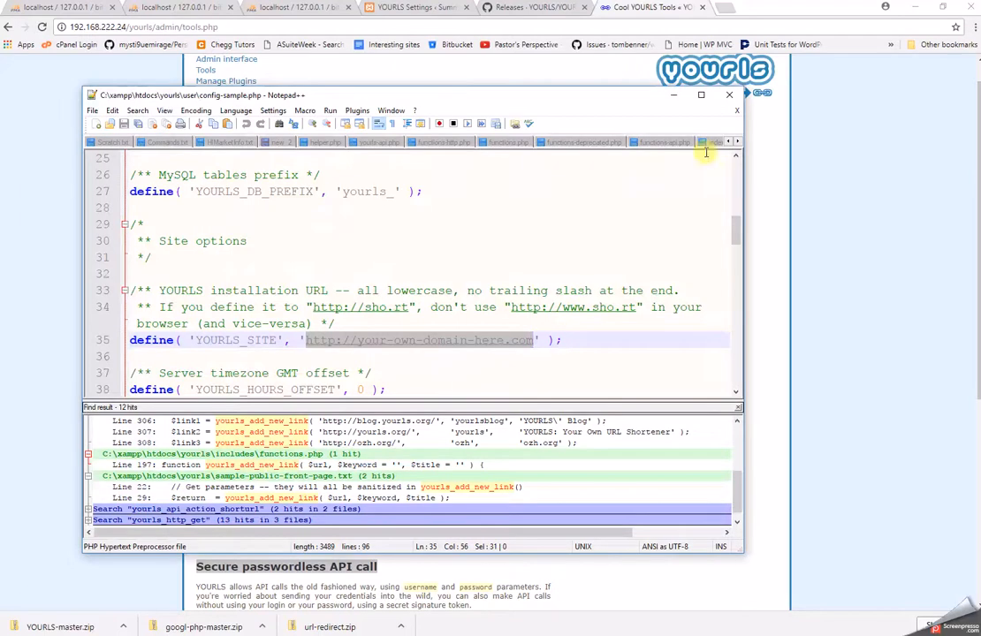
pyautogui.click(358, 342)
pyautogui.moveTo(357, 343); pyautogui.dragTo(466, 341)
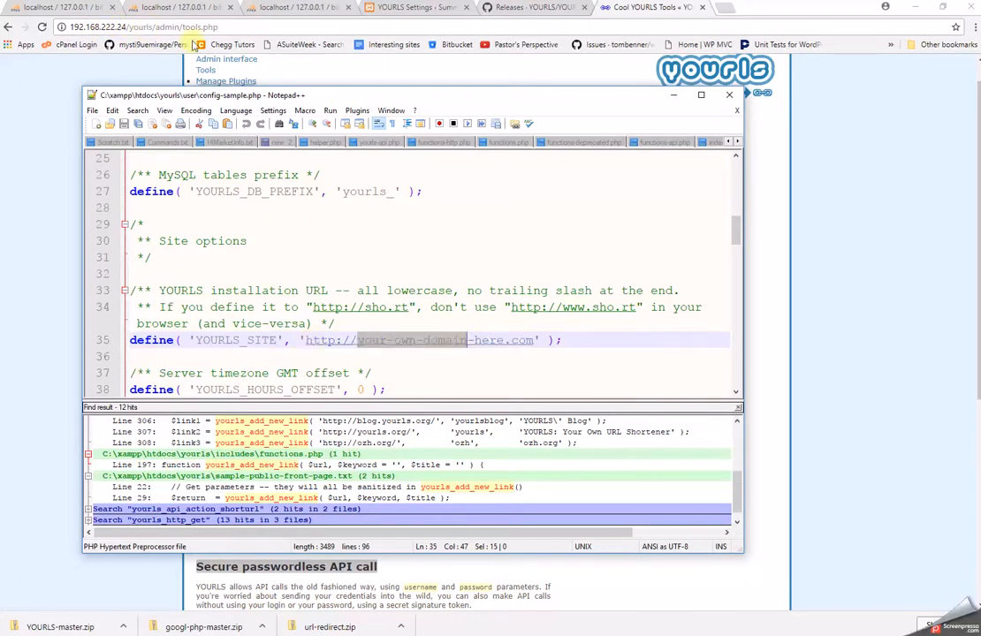
# Recheck the config, then select 192.168.222.24/yourls/admin in the Tools page address.
pyautogui.click(155, 20)
pyautogui.moveTo(153, 27); pyautogui.dragTo(35, 27)
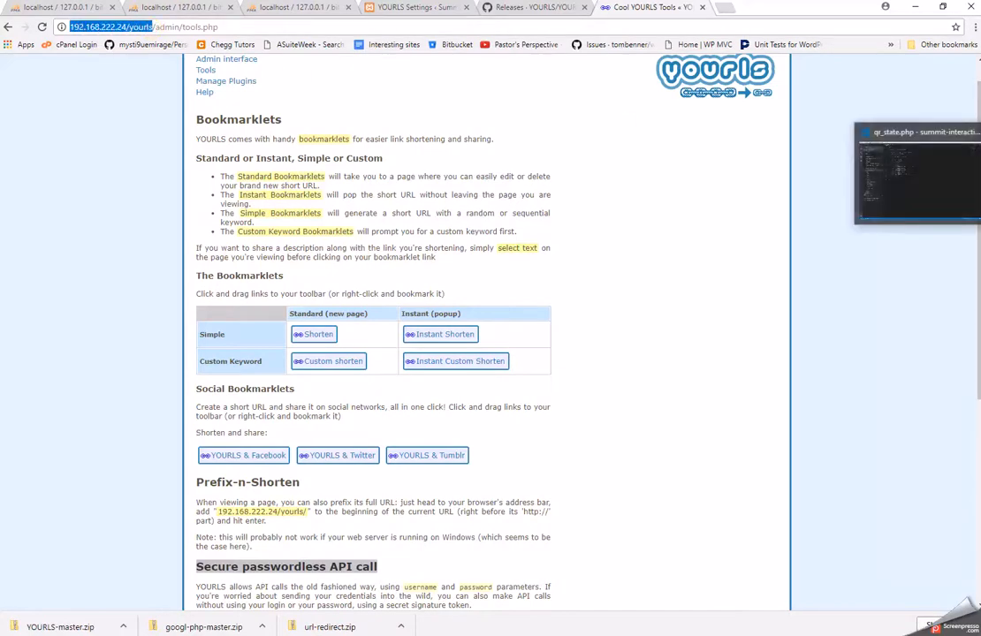
pyautogui.hotkey('alt', 'Tab')
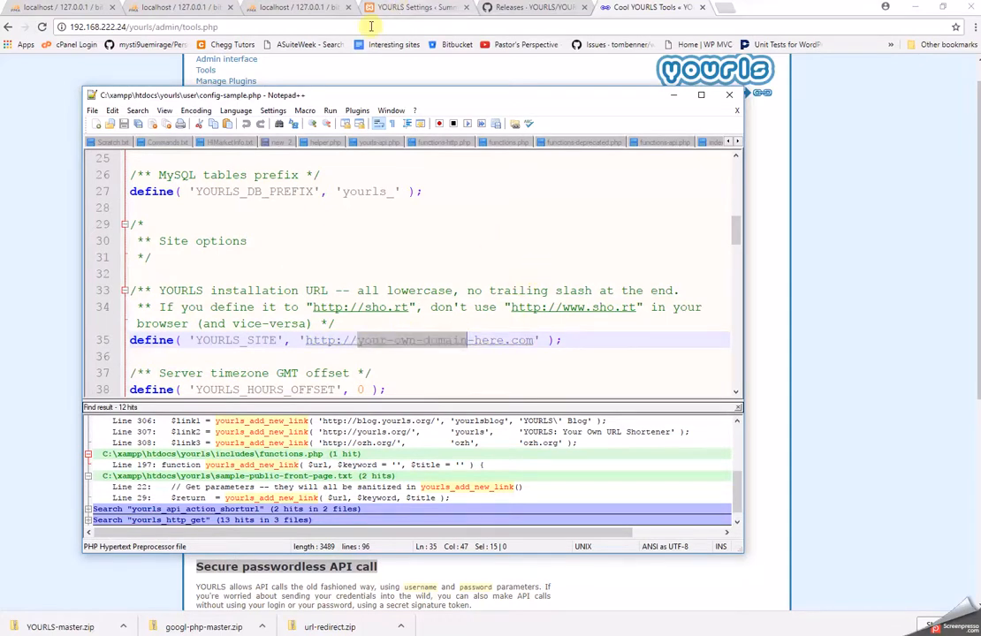
pyautogui.click(123, 27)
pyautogui.moveTo(179, 28); pyautogui.dragTo(44, 28)
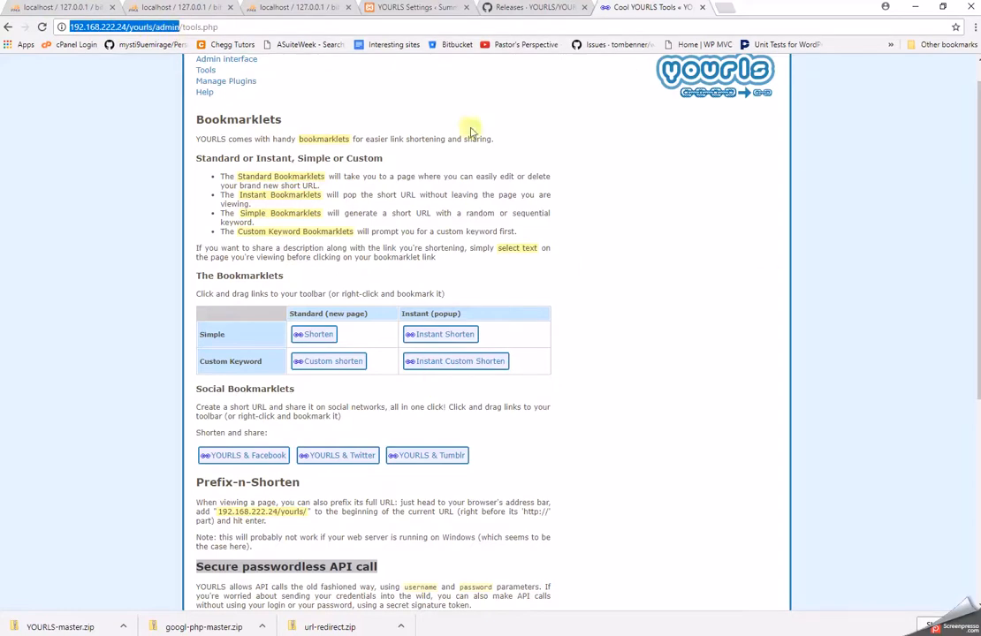
pyautogui.click(702, 8)
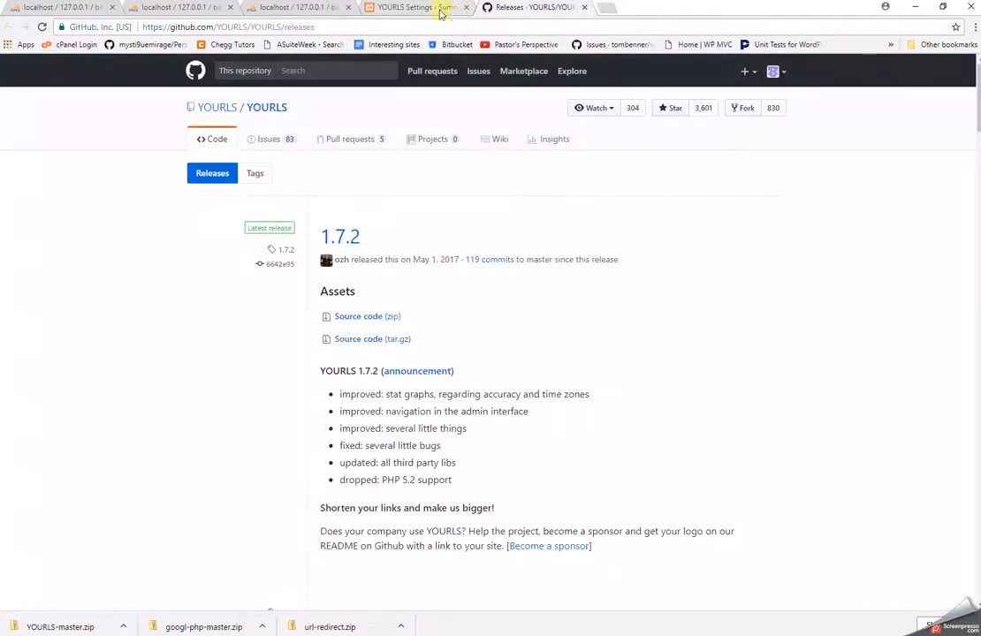
pyautogui.click(431, 8)
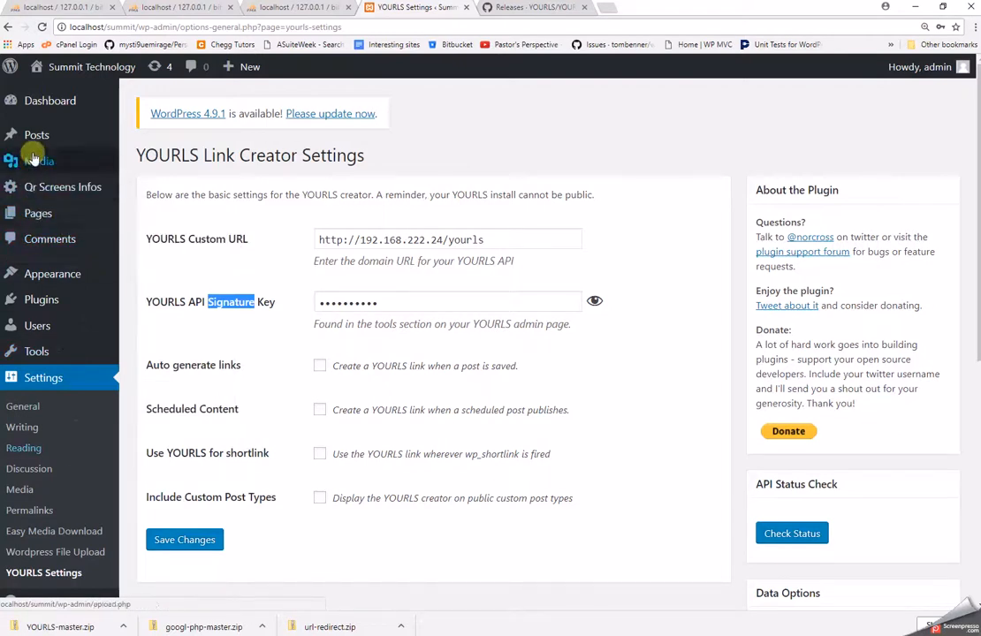
pyautogui.click(46, 300)
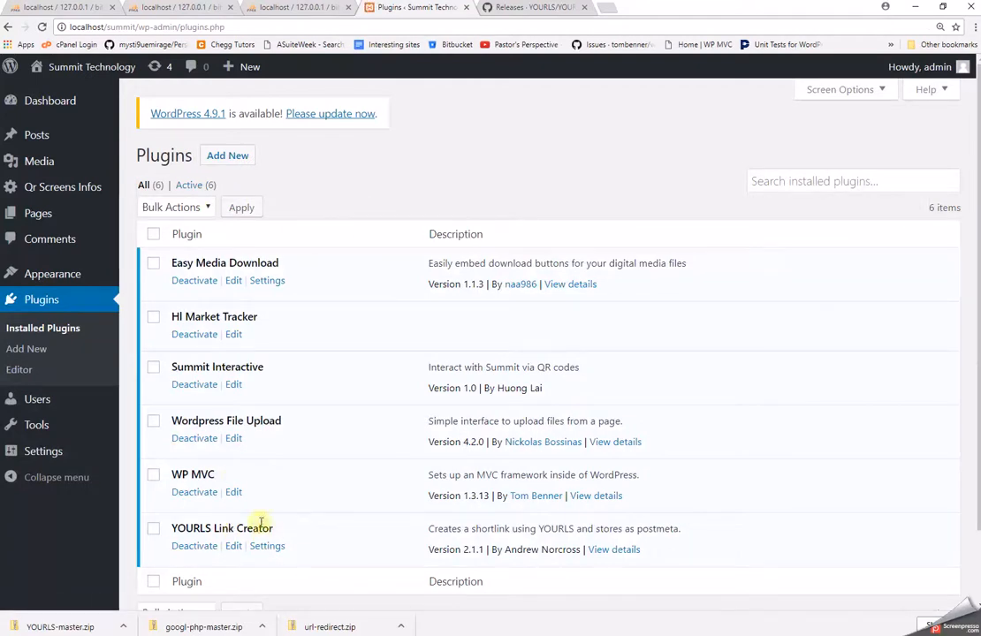
pyautogui.moveTo(29, 455)
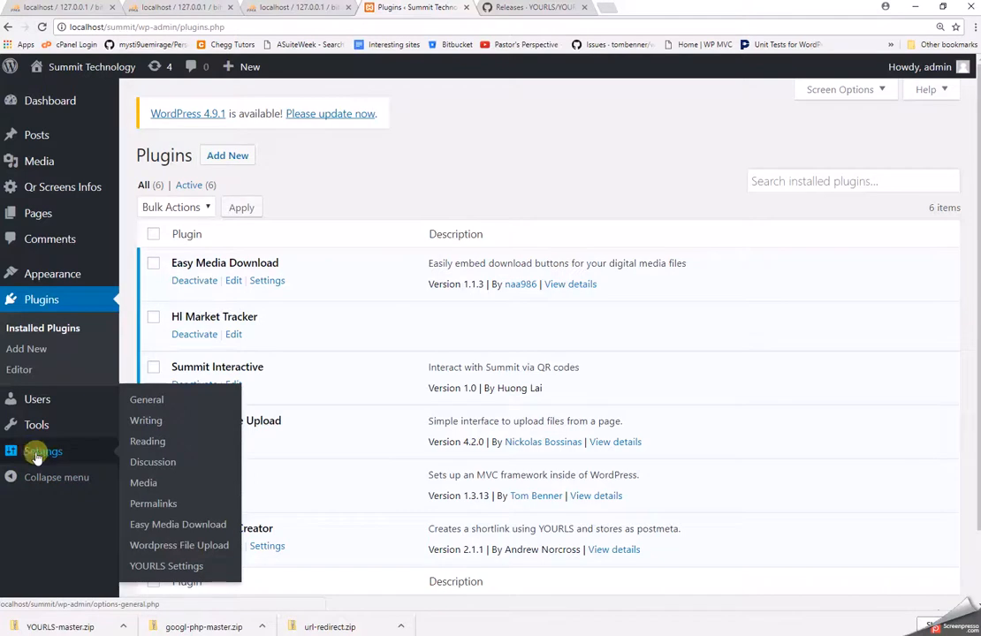
pyautogui.click(148, 567)
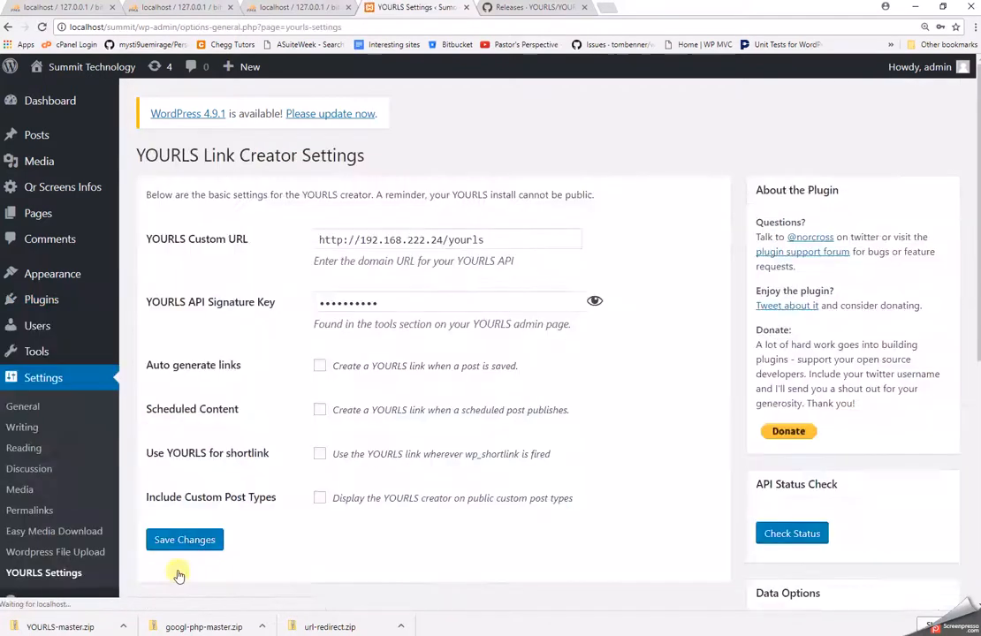
pyautogui.moveTo(513, 240); pyautogui.dragTo(258, 253)
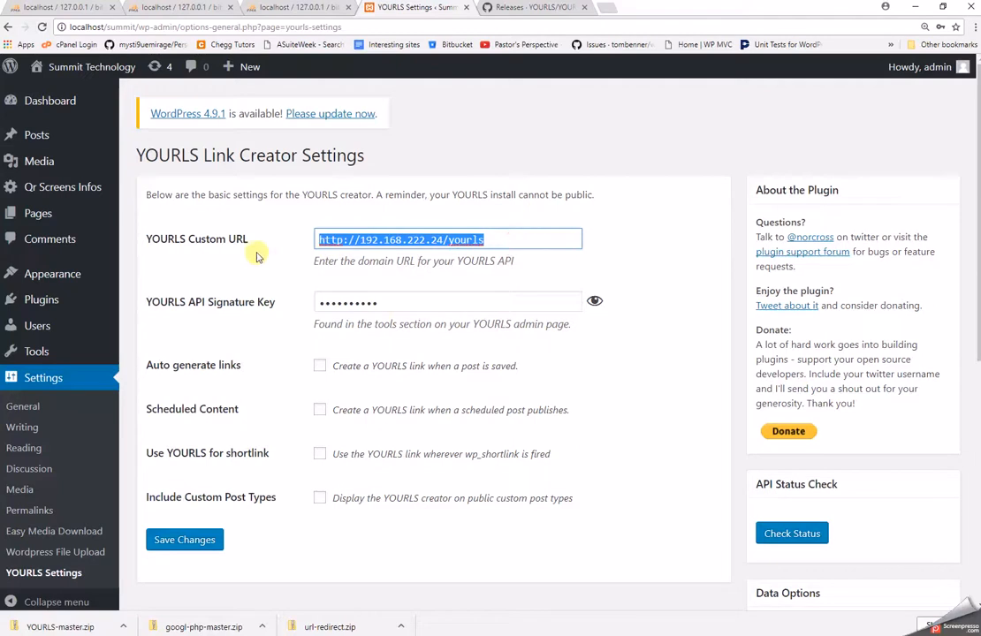
# Close the GitHub releases tab and stop the Screenpresso recording.
pyautogui.click(565, 13)
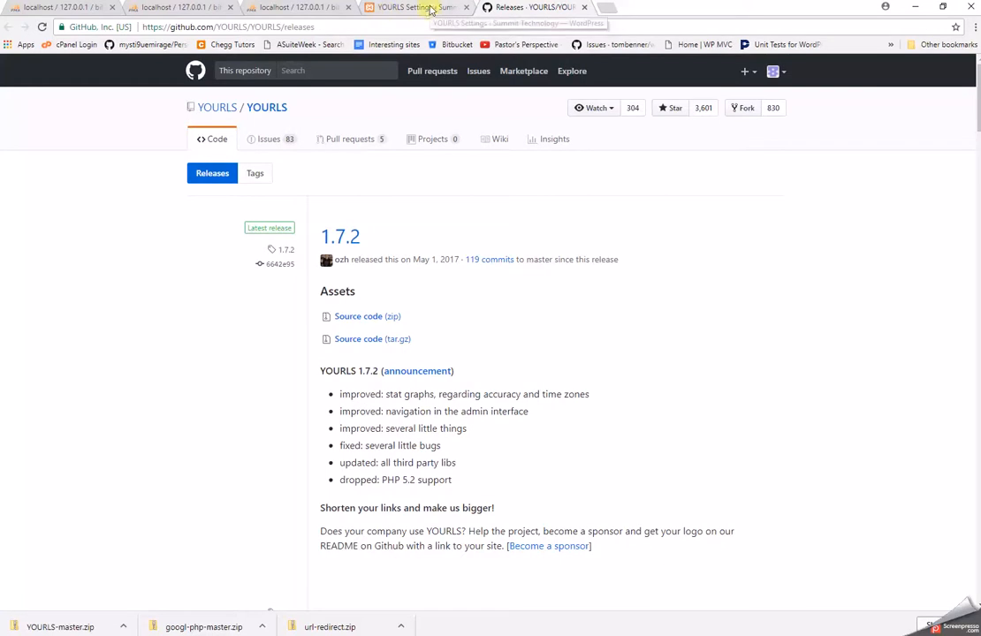
pyautogui.click(584, 7)
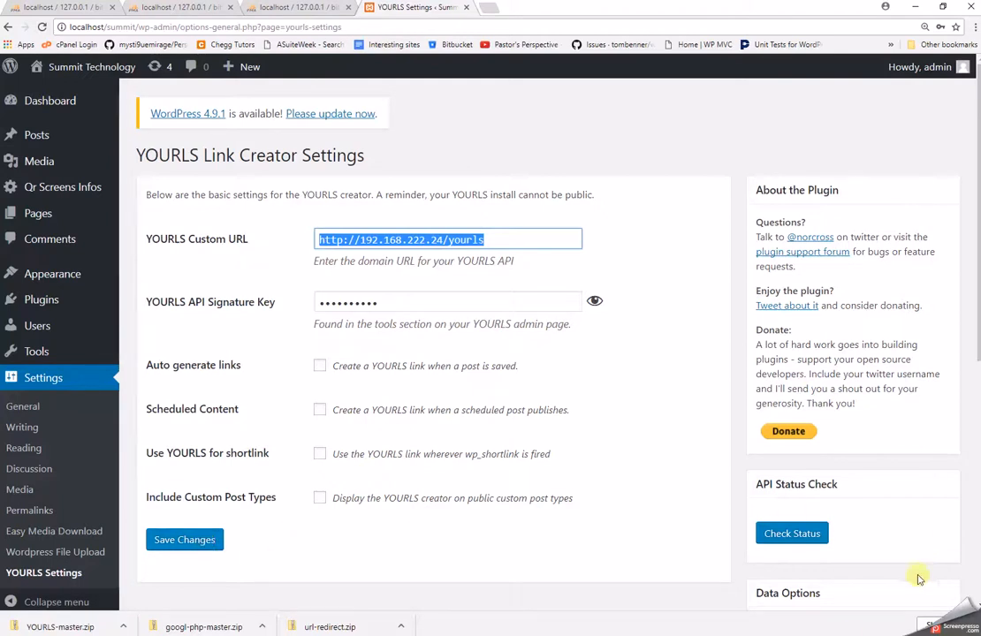
pyautogui.click(949, 629)
pyautogui.rightClick(927, 583)
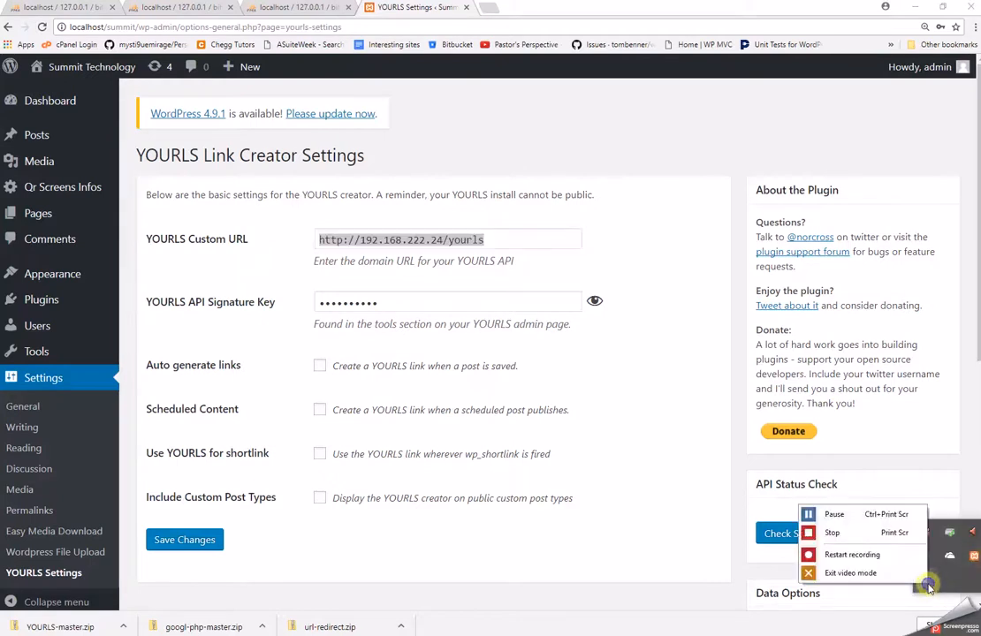
pyautogui.click(869, 535)
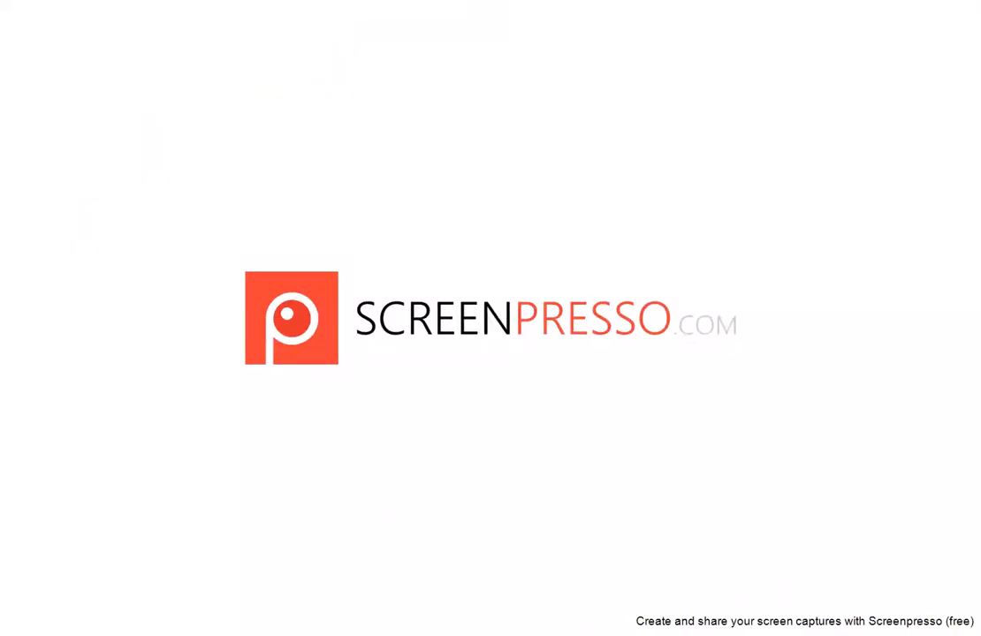